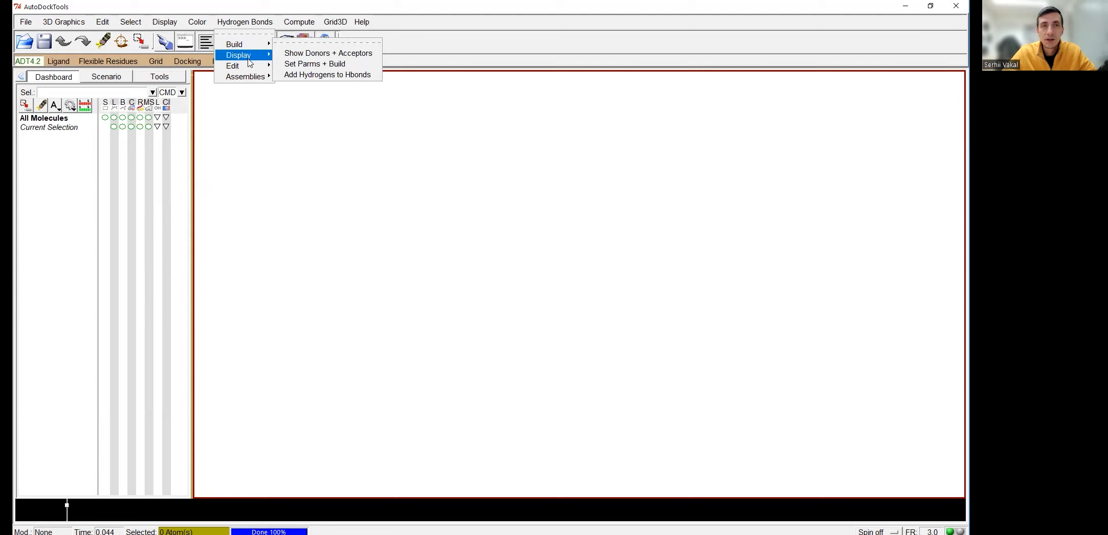
pyautogui.moveTo(249, 63)
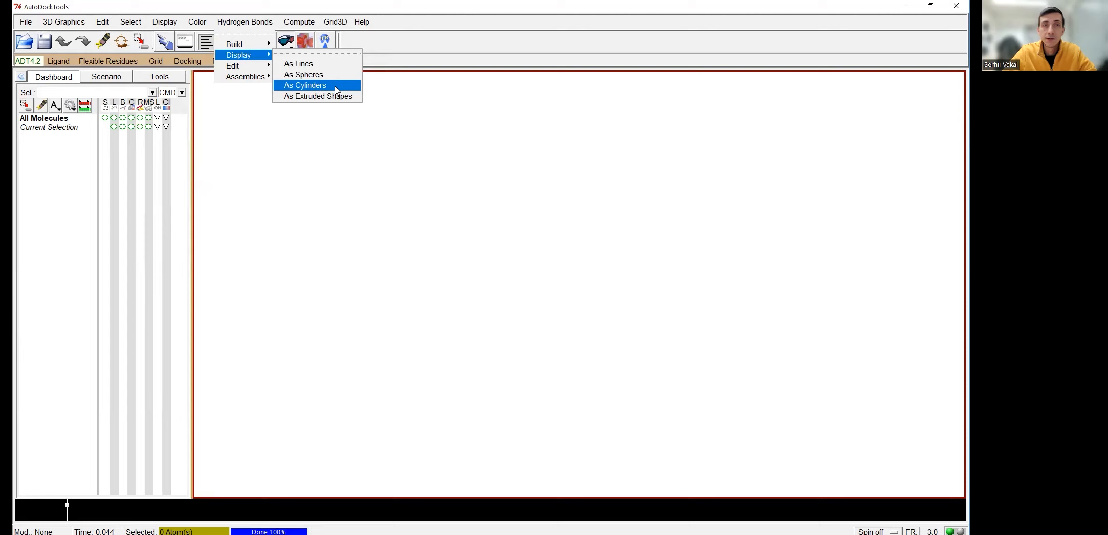
pyautogui.click(294, 20)
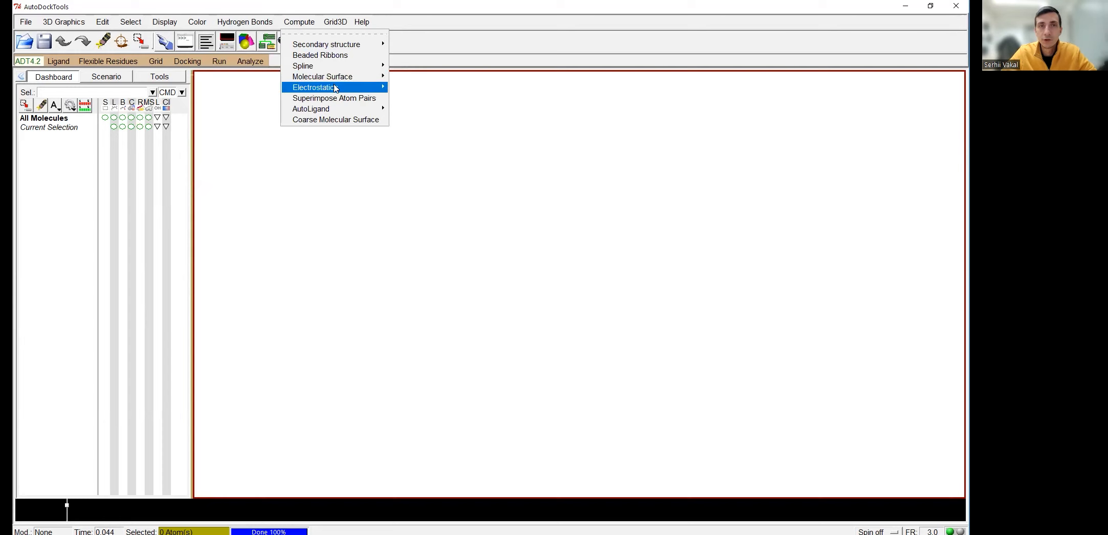
pyautogui.moveTo(337, 90)
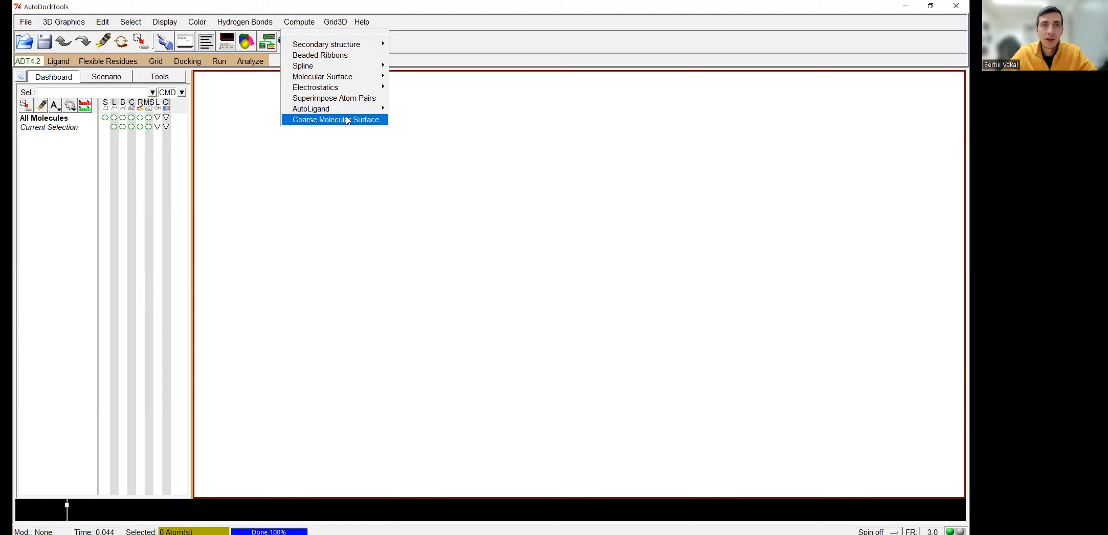
pyautogui.moveTo(369, 68)
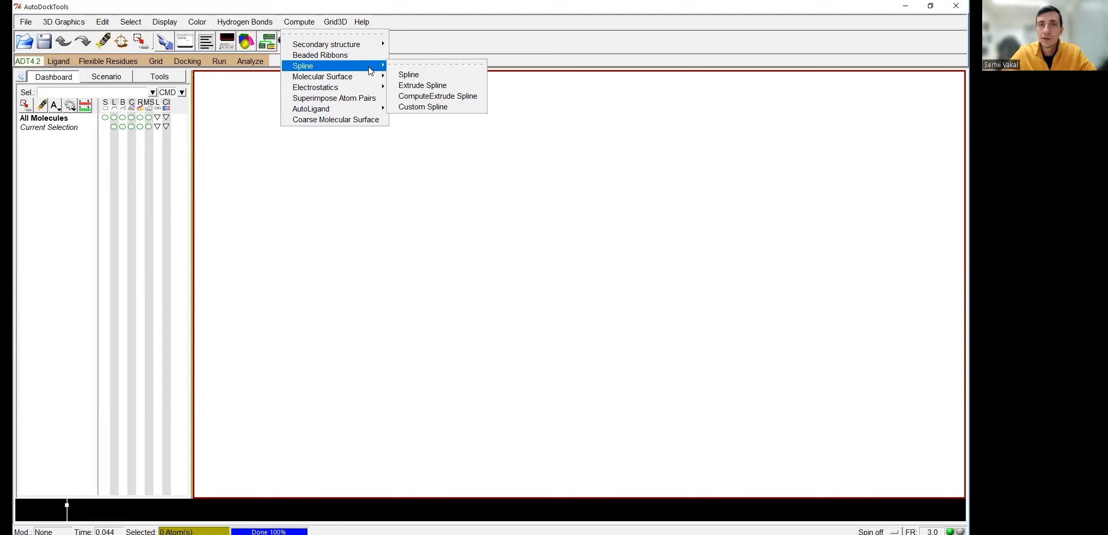
pyautogui.moveTo(338, 22)
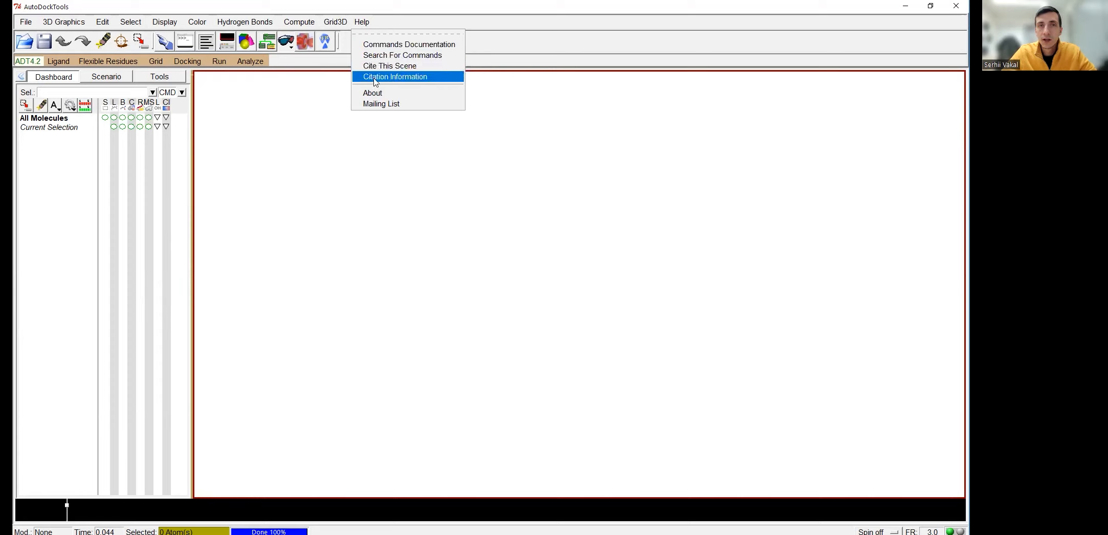
# View the citation information for the ADT package, highlight its literature reference, and dismiss the package chooser
pyautogui.click(412, 78)
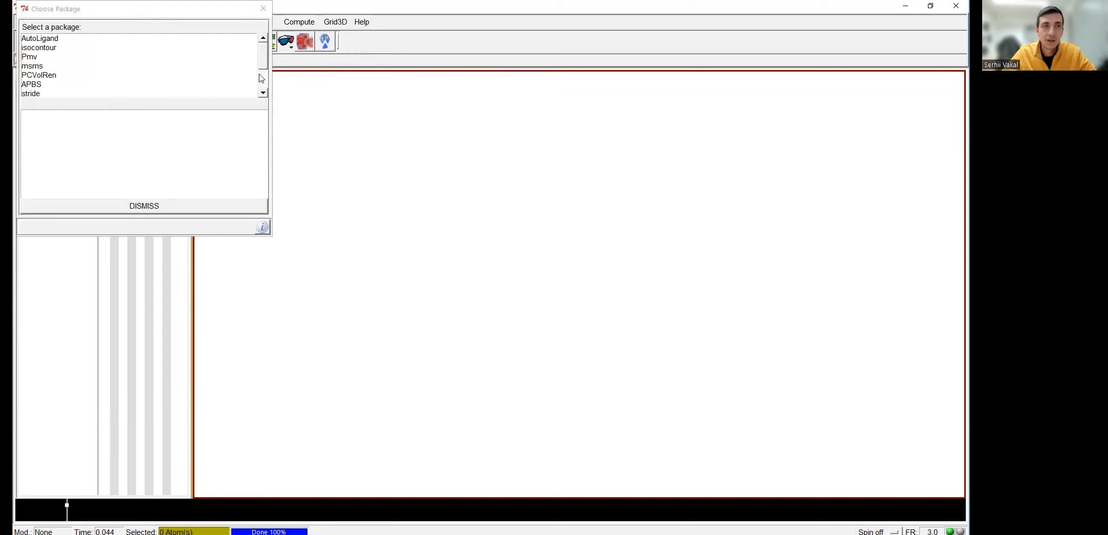
pyautogui.scroll(-1, 176, 82)
pyautogui.click(29, 85)
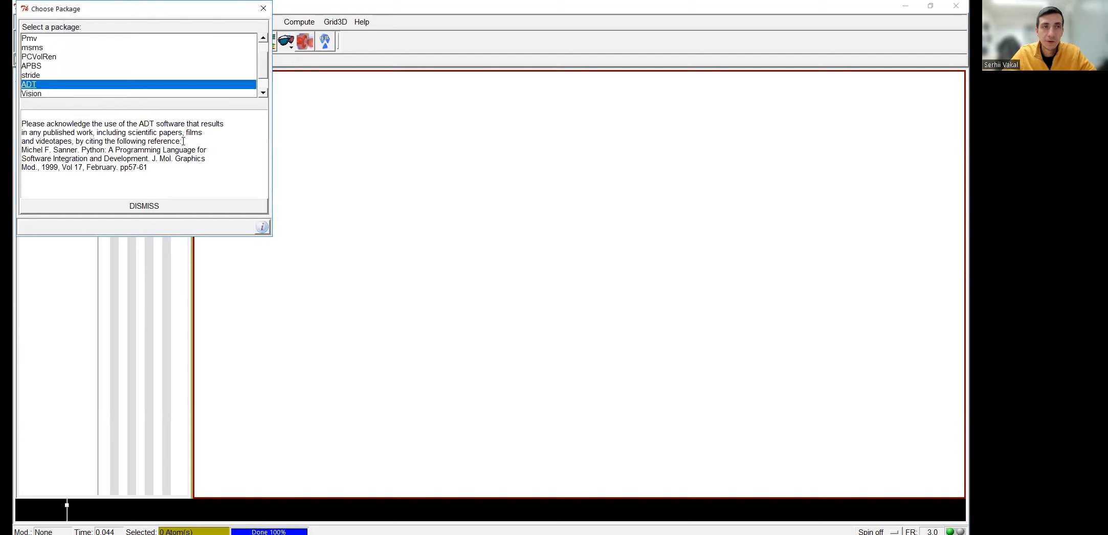
pyautogui.moveTo(152, 170); pyautogui.dragTo(19, 149)
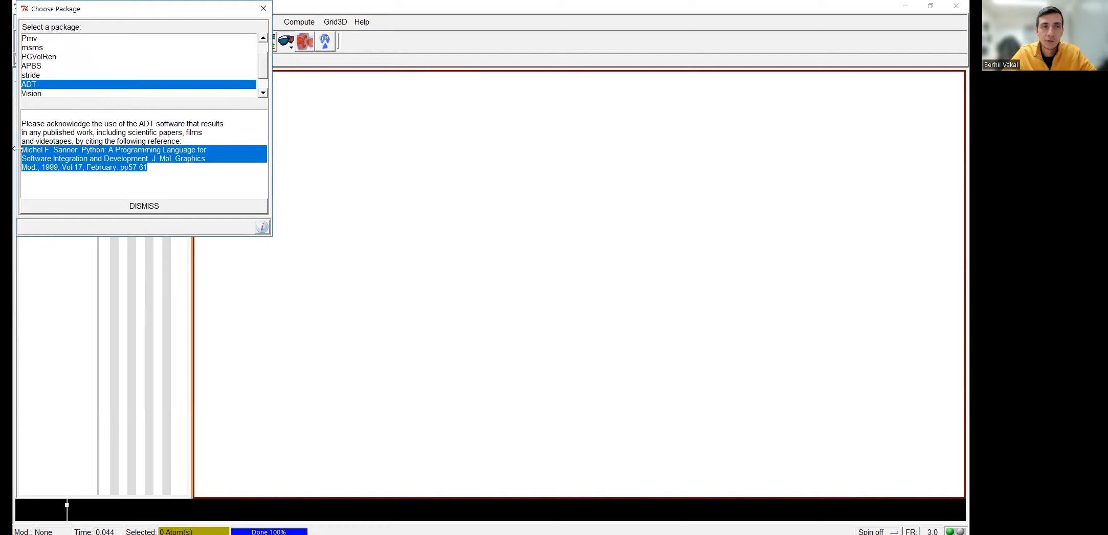
pyautogui.click(183, 208)
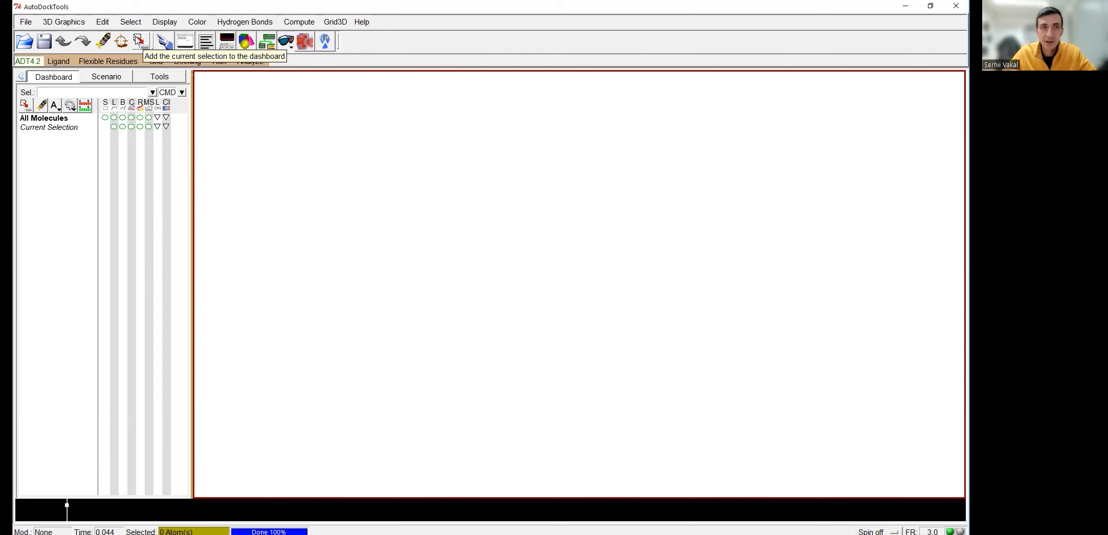
# Show the picking options, inspect the available selection levels, and hide the options again
pyautogui.click(165, 43)
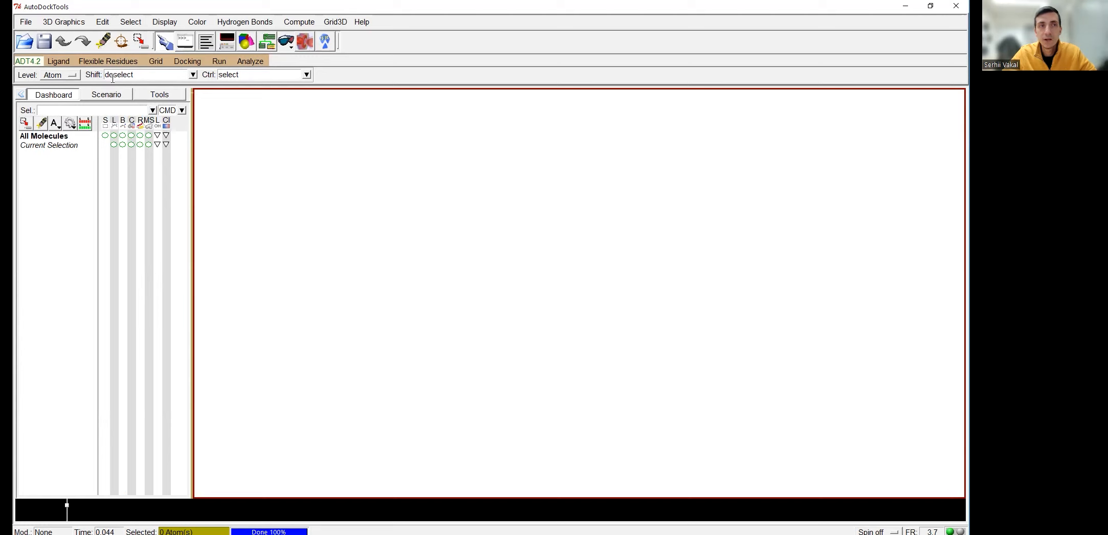
pyautogui.click(75, 74)
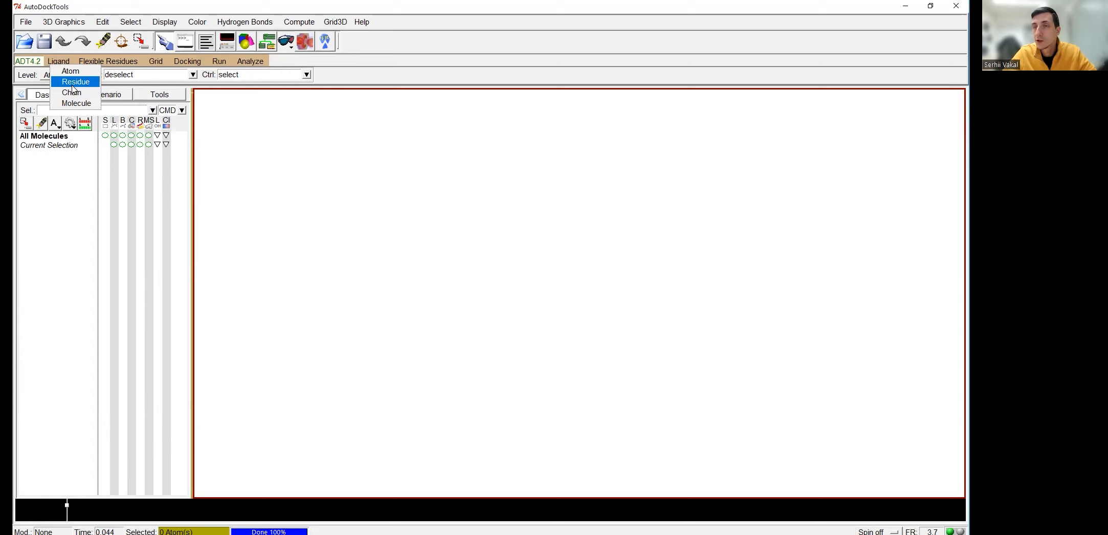
pyautogui.click(164, 48)
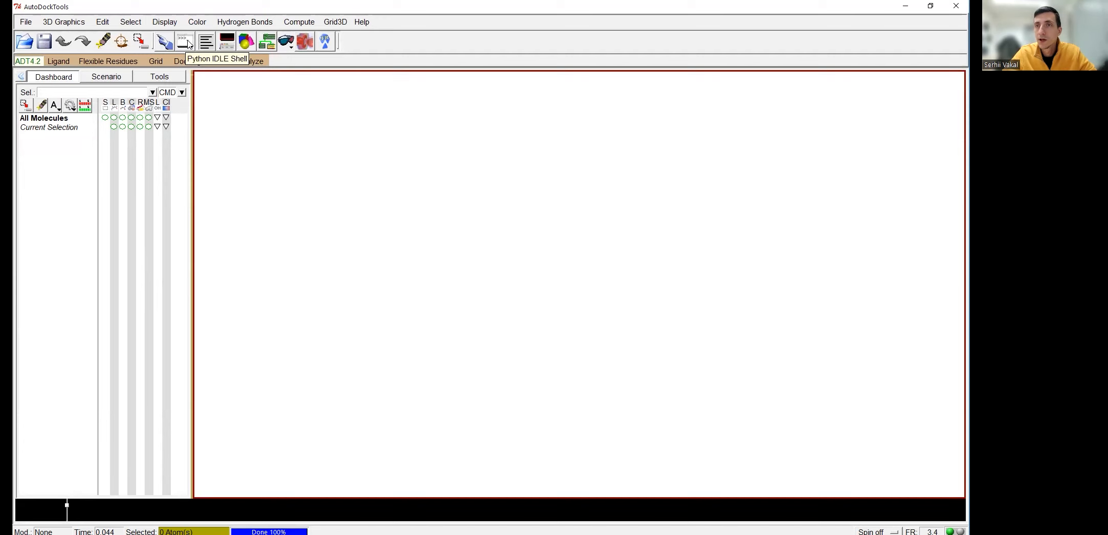
# View the Python IDLE shell and the command log, closing each one after inspection
pyautogui.click(188, 44)
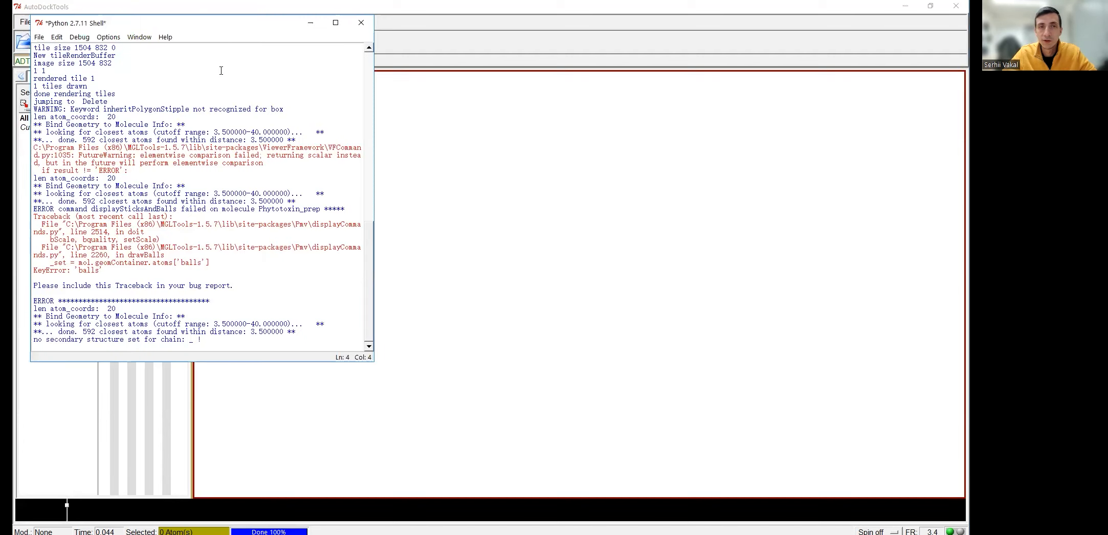
pyautogui.click(361, 24)
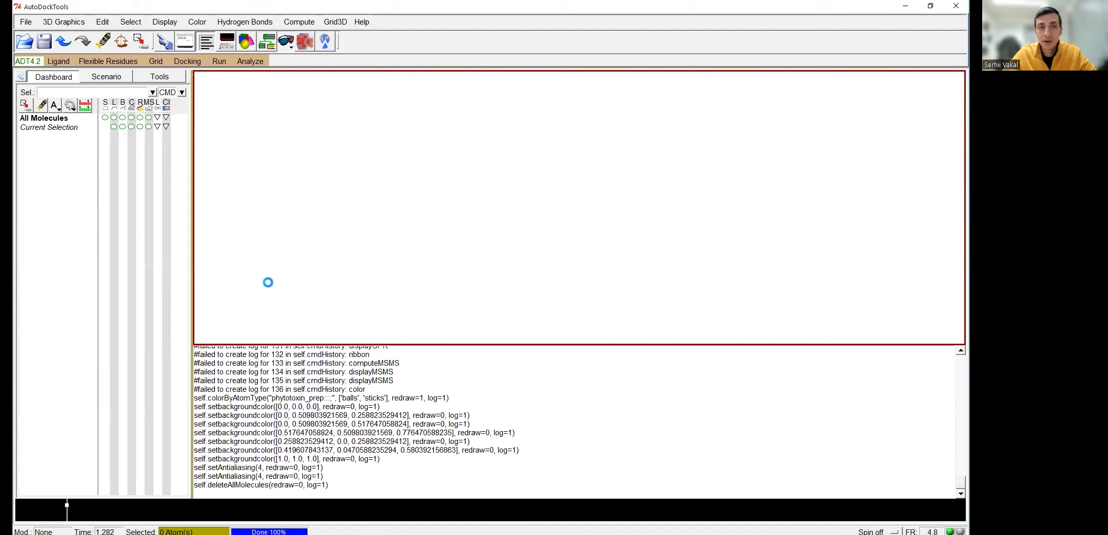
pyautogui.click(207, 43)
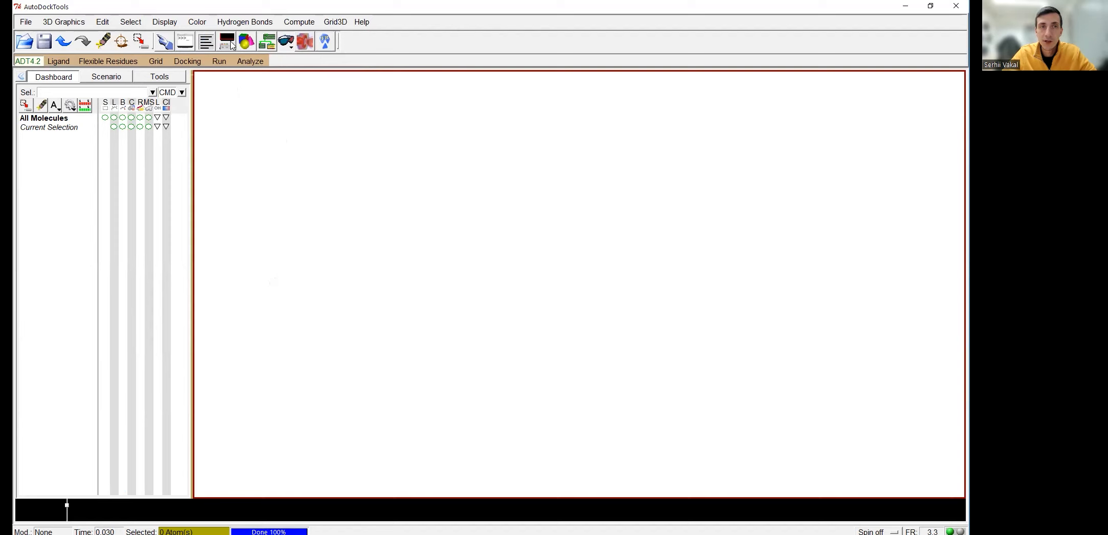
# Detach the 3D viewer into its own window, try maximizing and moving it, and dock it back
pyautogui.click(231, 44)
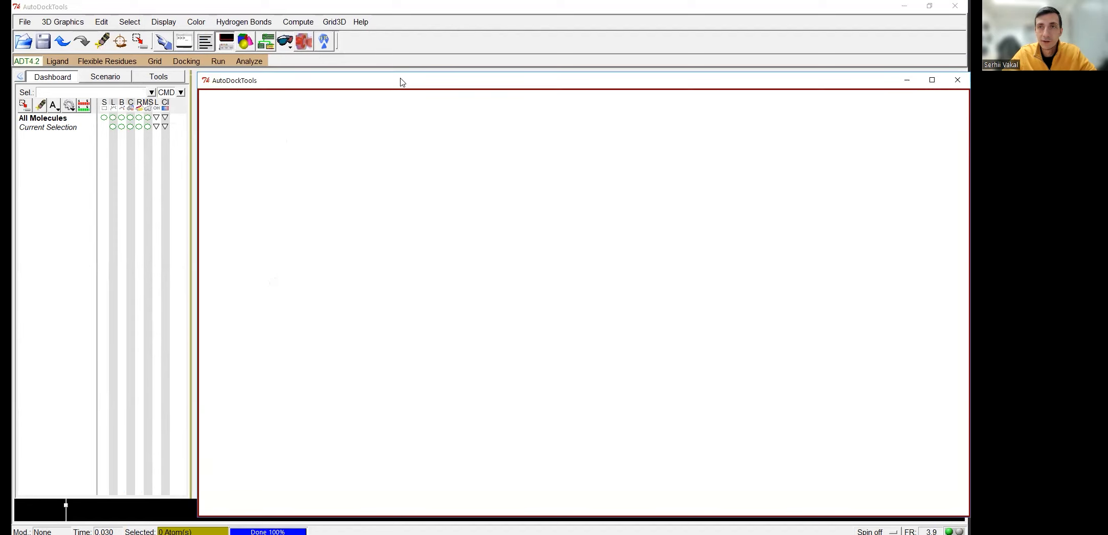
pyautogui.doubleClick(704, 84)
pyautogui.moveTo(172, 6); pyautogui.dragTo(266, 83)
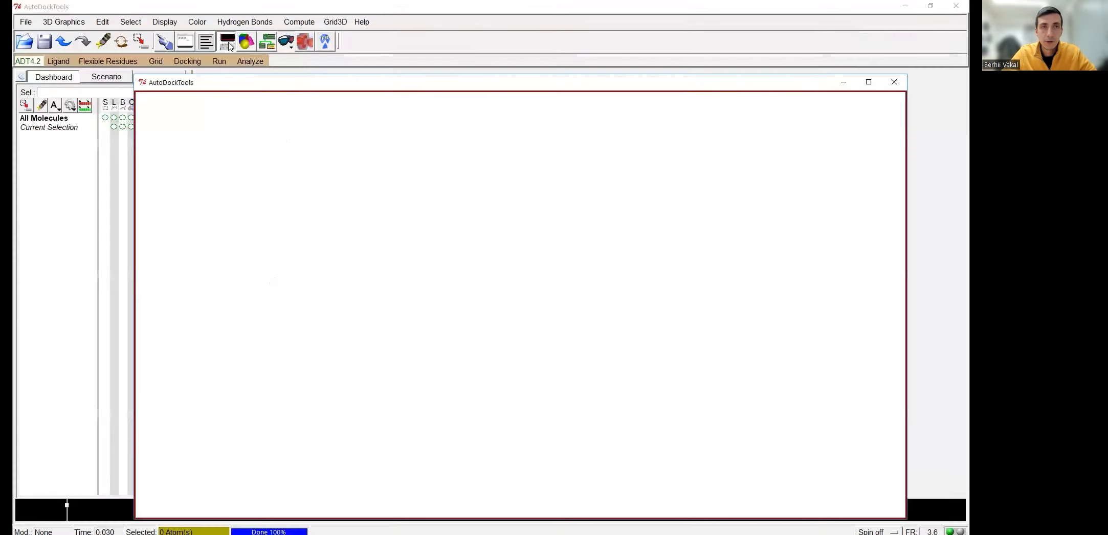
pyautogui.click(229, 46)
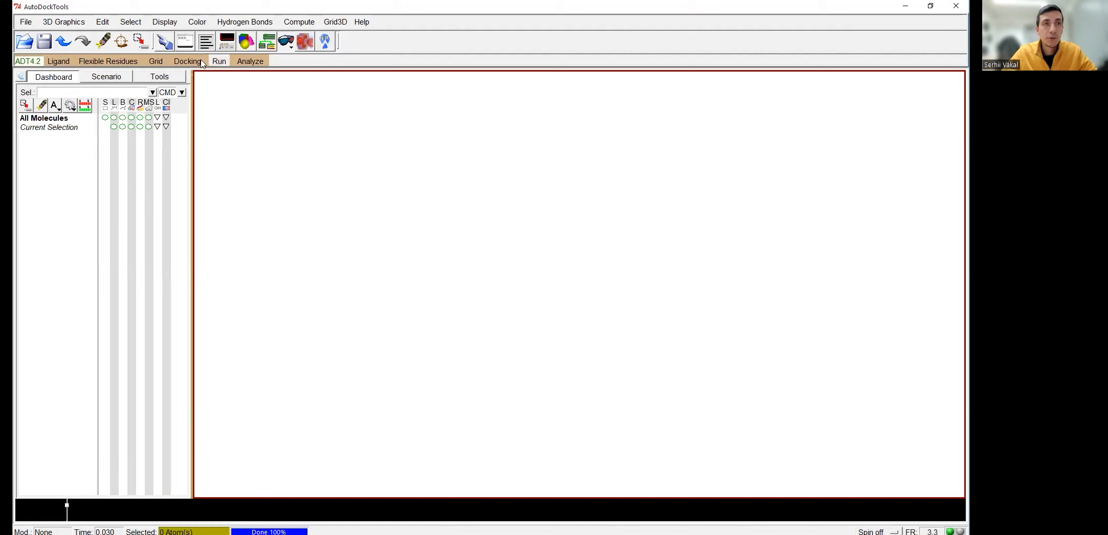
pyautogui.click(63, 61)
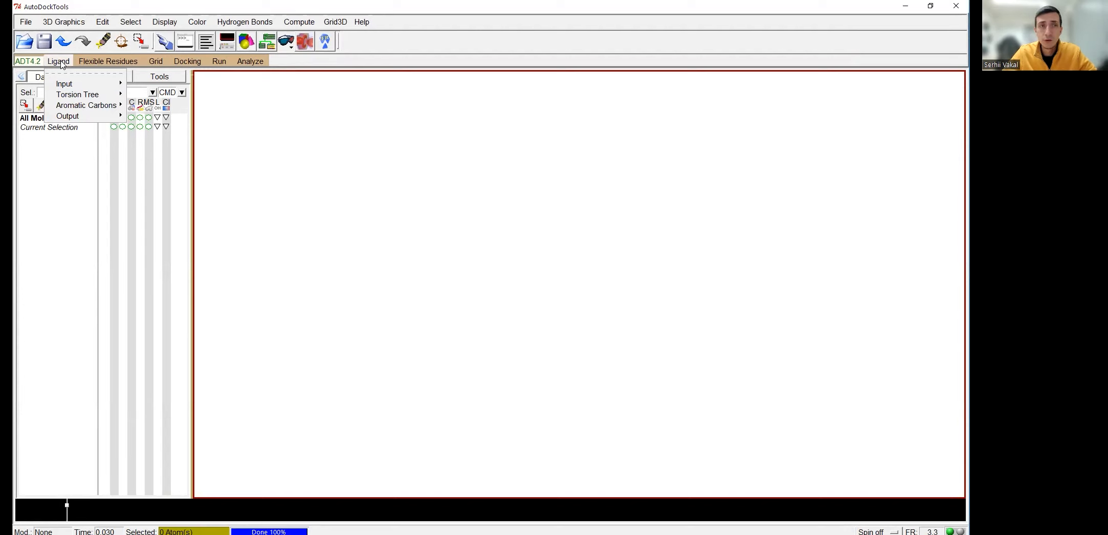
pyautogui.click(97, 62)
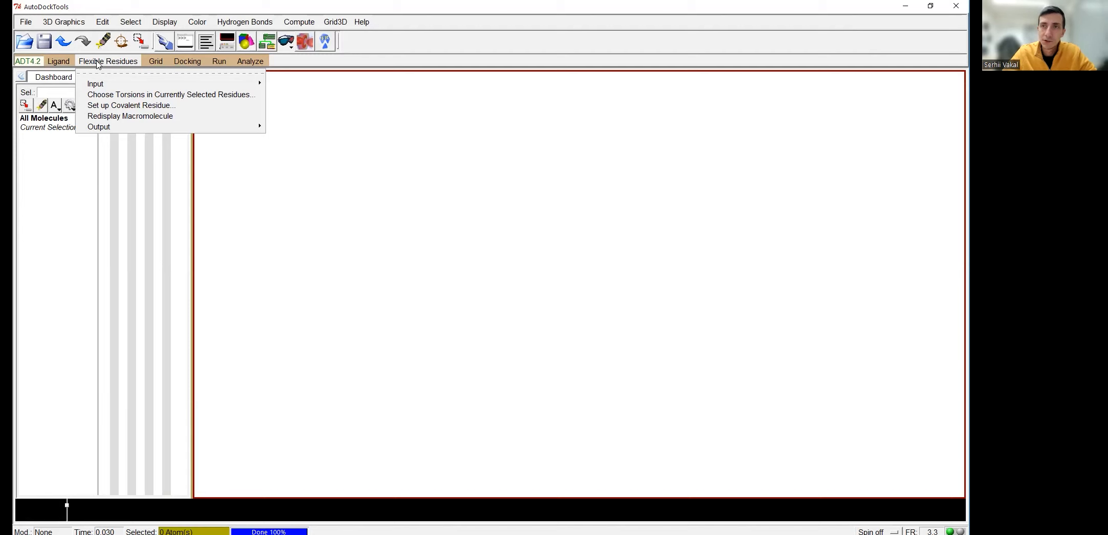
pyautogui.click(156, 62)
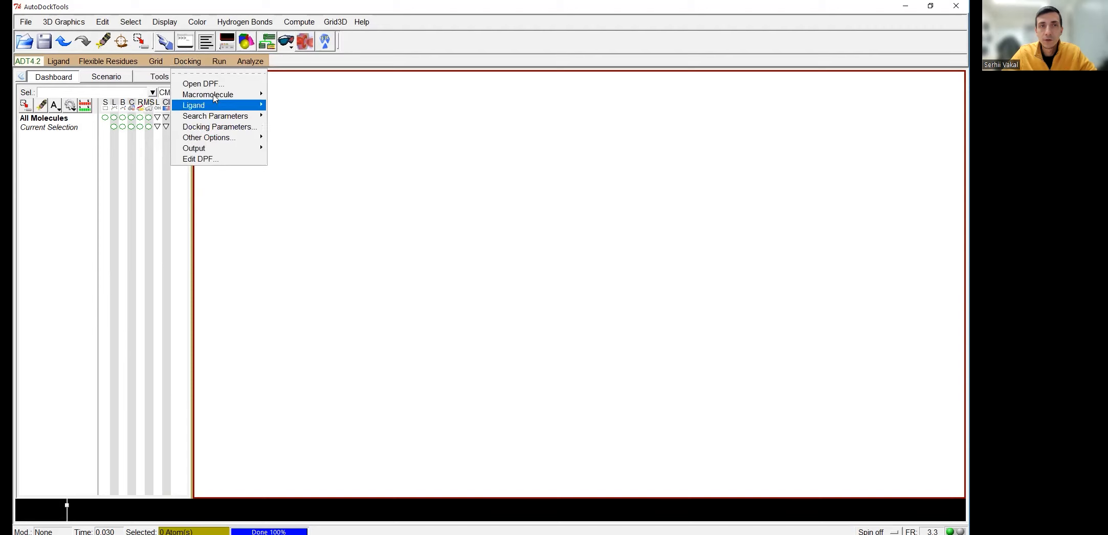
pyautogui.moveTo(212, 94)
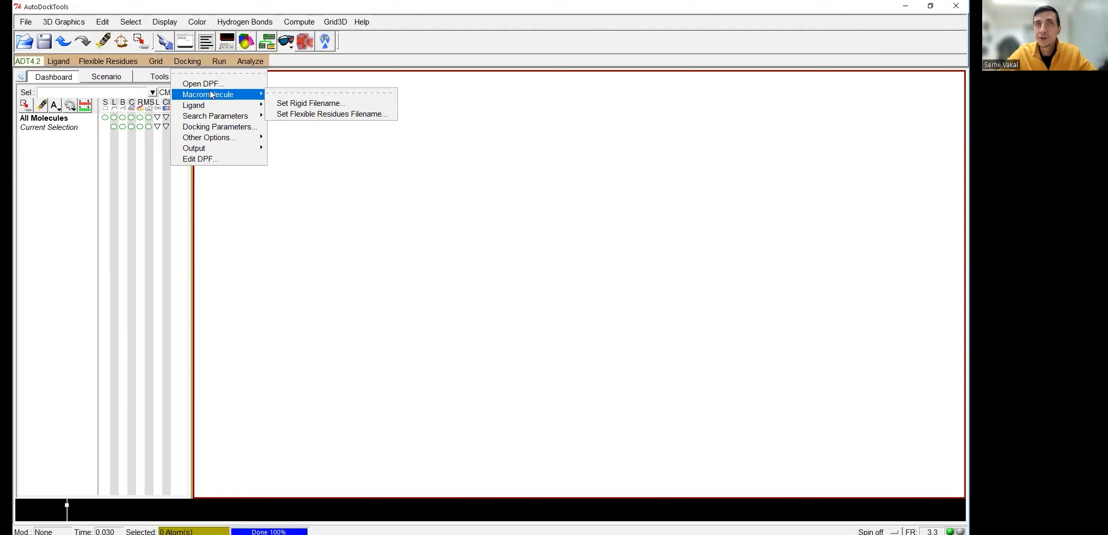
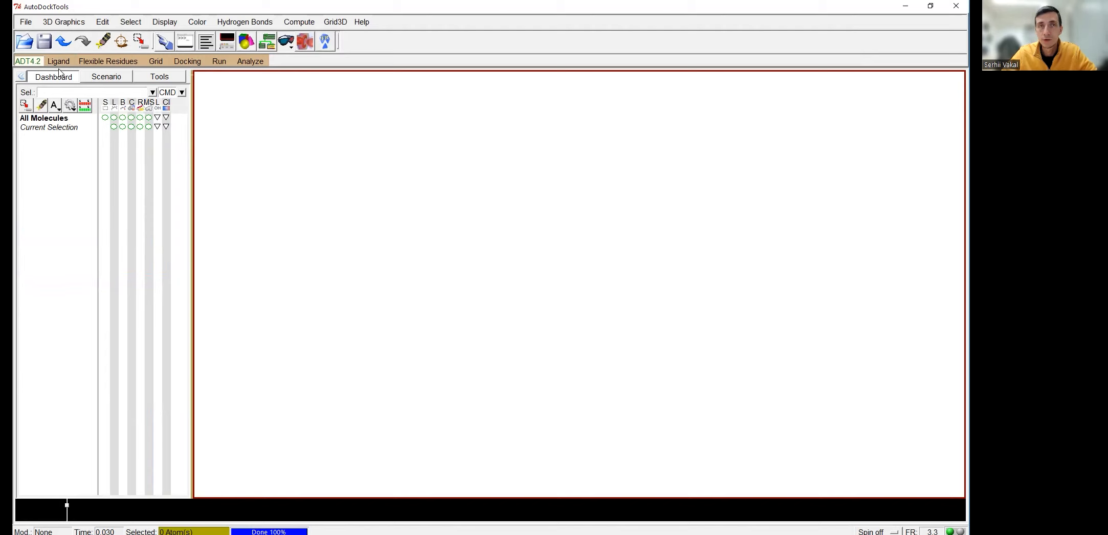
# Start opening a ligand file for AutoDock4 and restrict the file type to MOL2 files (*.mol2)
pyautogui.click(58, 61)
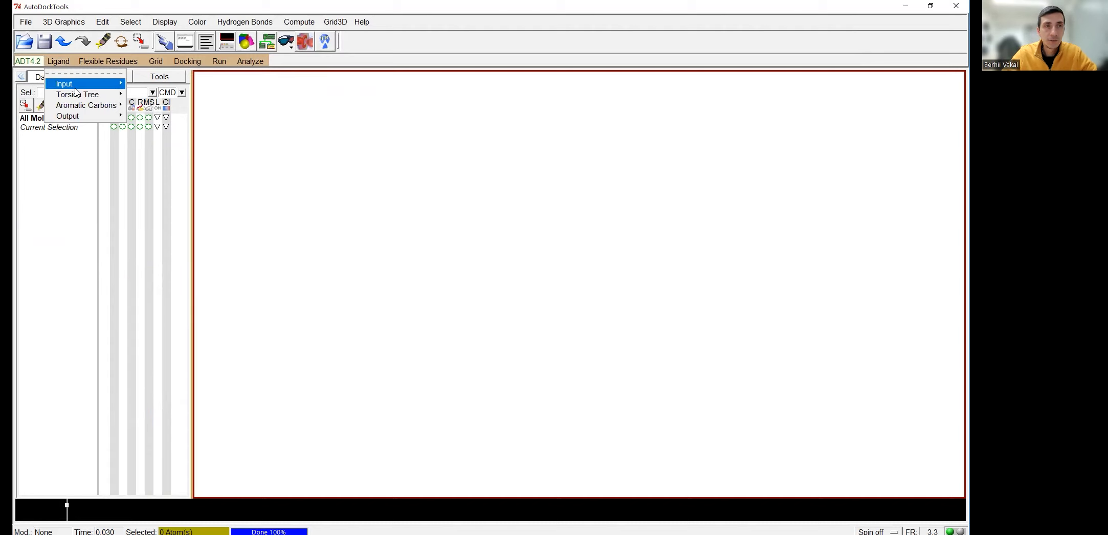
pyautogui.moveTo(76, 83)
pyautogui.click(152, 94)
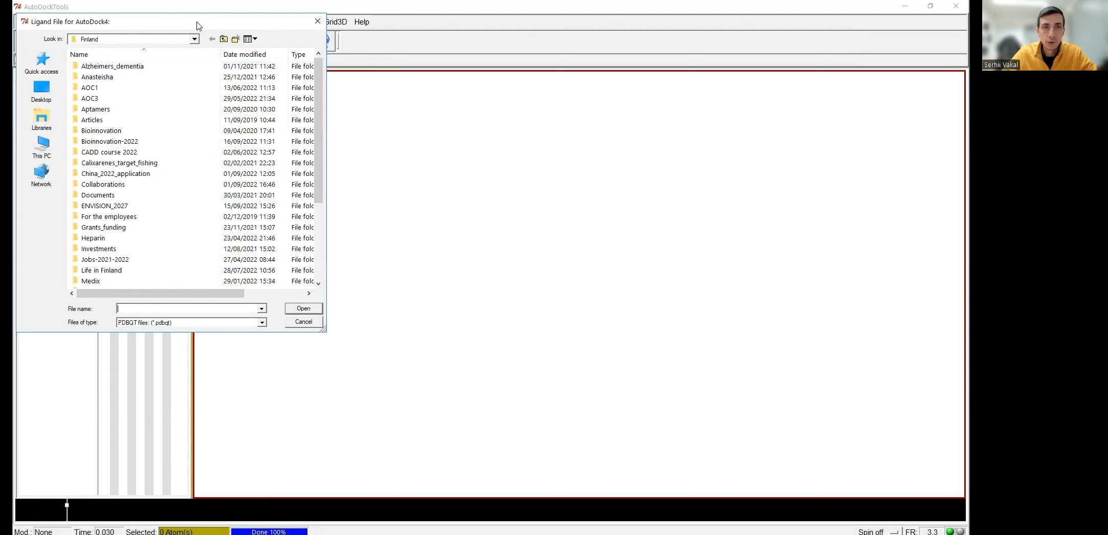
pyautogui.moveTo(199, 26); pyautogui.dragTo(437, 109)
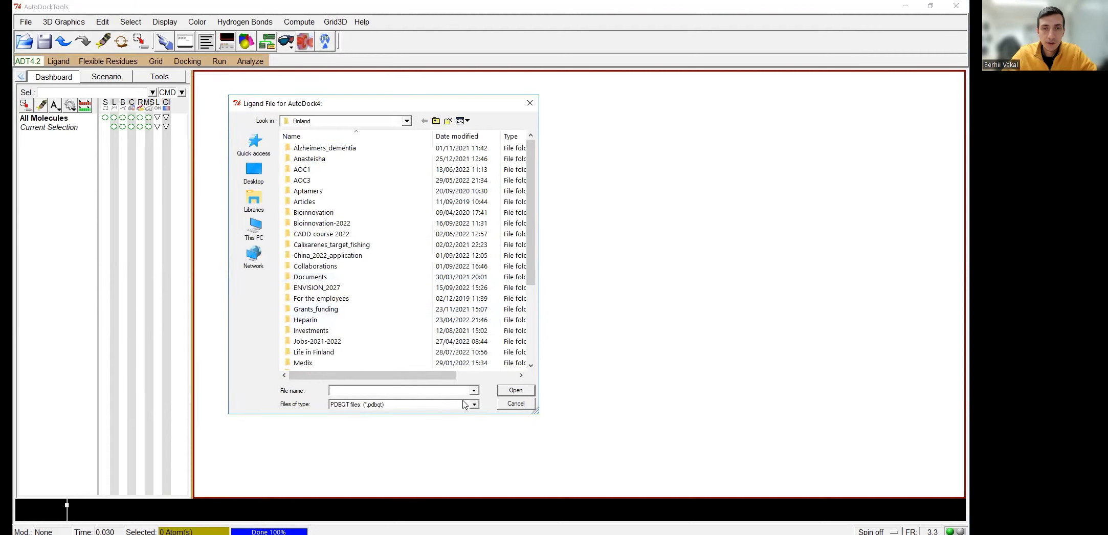
pyautogui.click(443, 407)
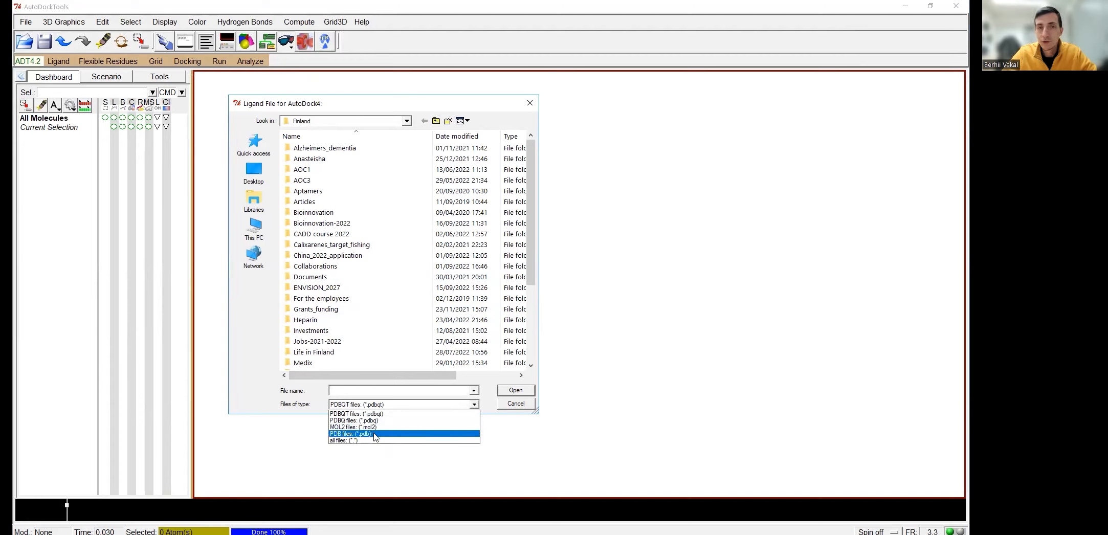
pyautogui.click(368, 427)
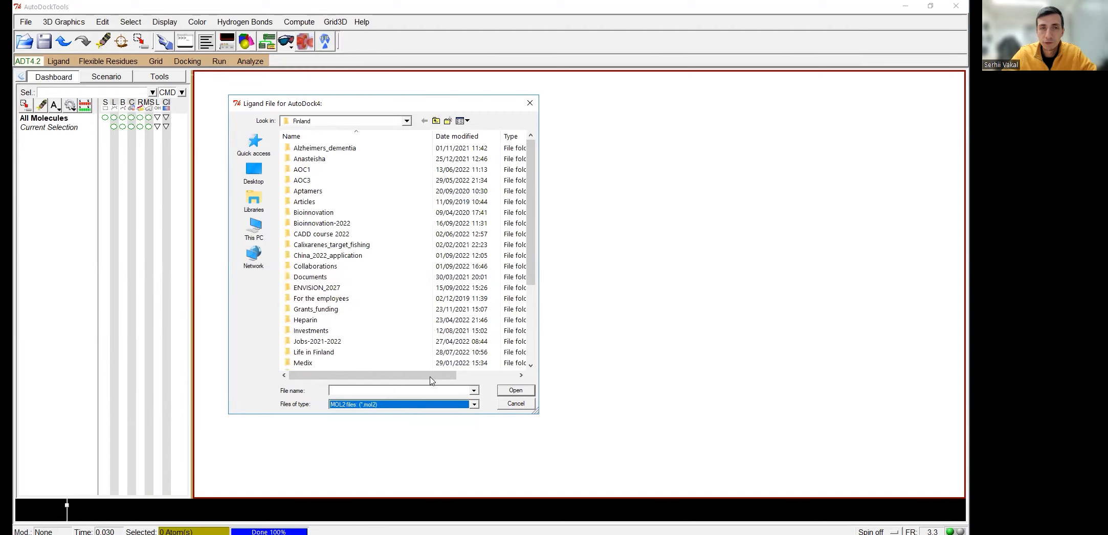
# Load the Phytotoxin MOL2 file from the SBBM2022 folder's Module2 subfolder as the ligand
pyautogui.scroll(-4, 409, 336)
pyautogui.doubleClick(309, 300)
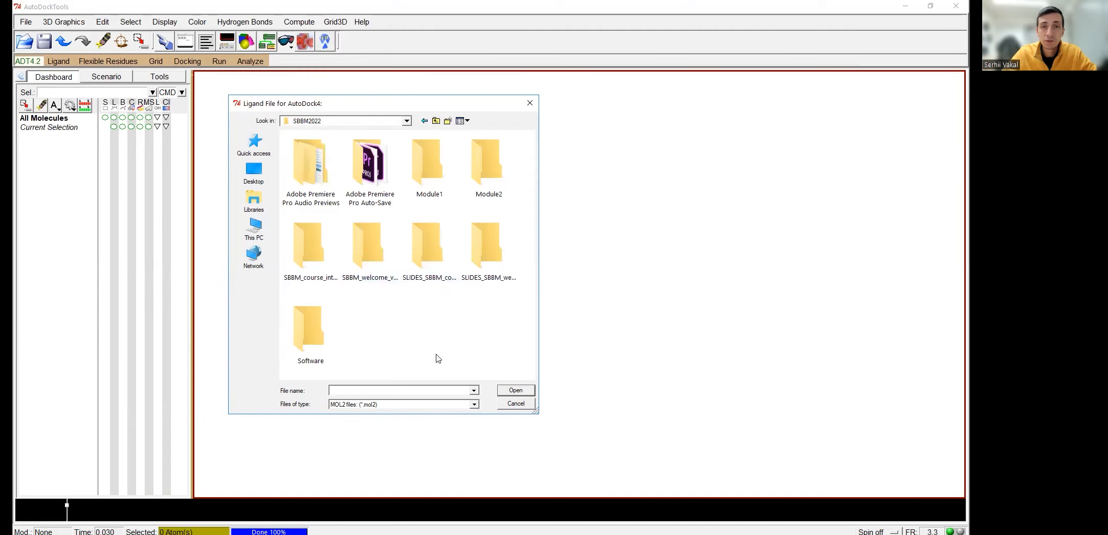
pyautogui.doubleClick(495, 170)
pyautogui.doubleClick(327, 148)
pyautogui.click(435, 120)
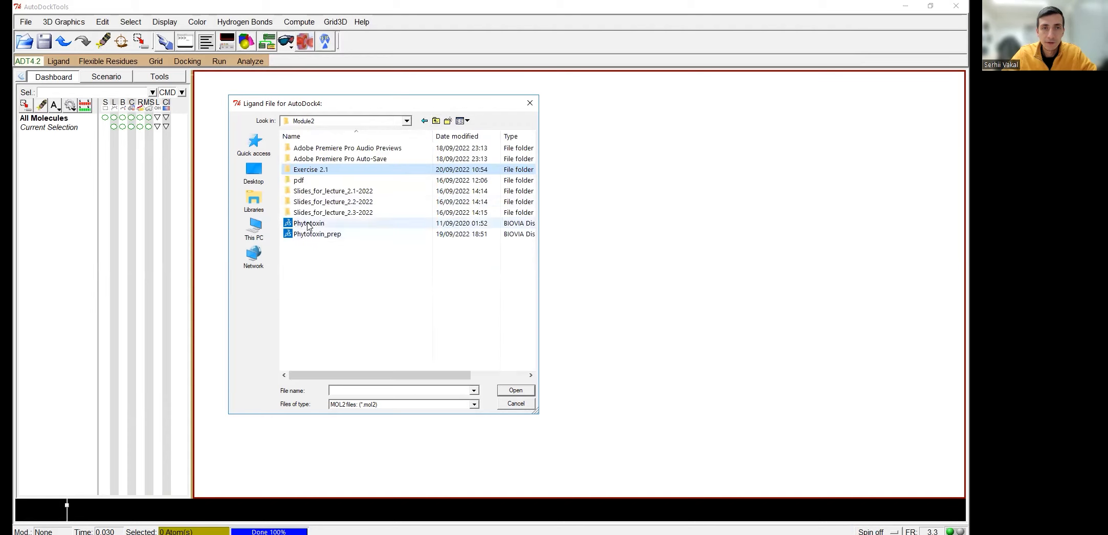
pyautogui.click(309, 224)
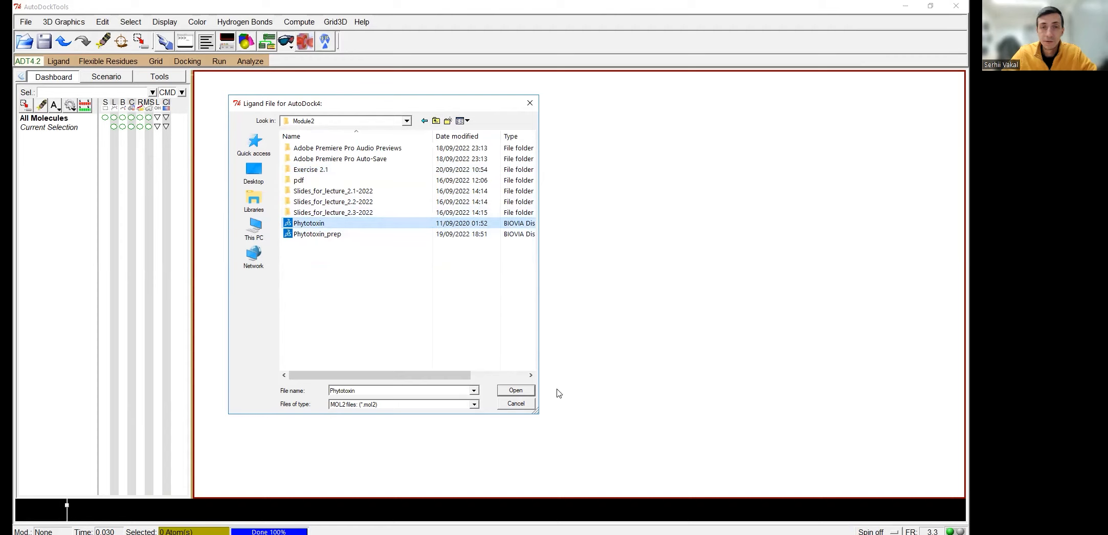
pyautogui.click(519, 390)
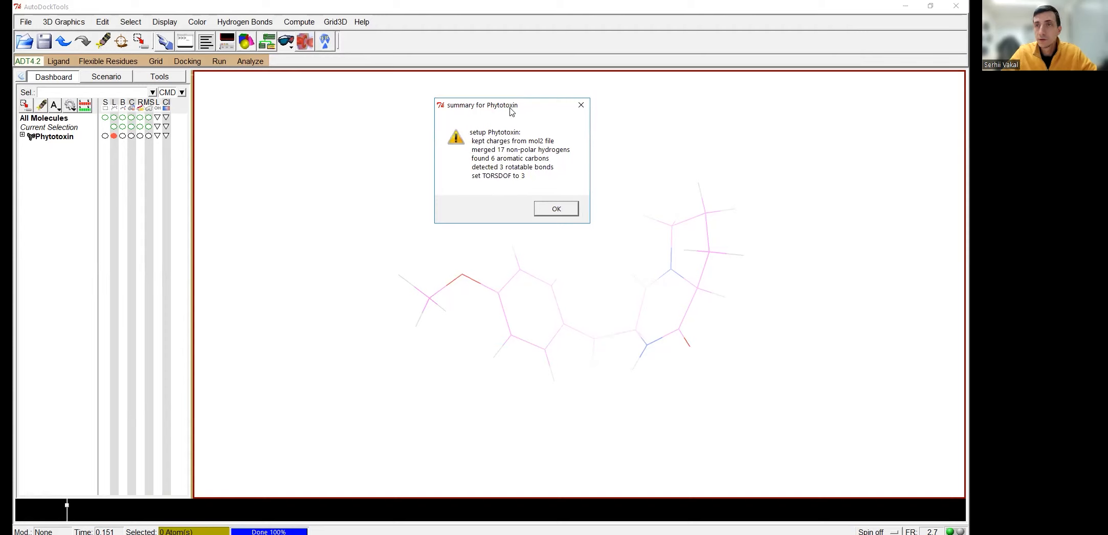
# Accept the setup summary for the Phytotoxin ligand and look at the prepared molecule up close
pyautogui.moveTo(510, 112); pyautogui.dragTo(446, 99)
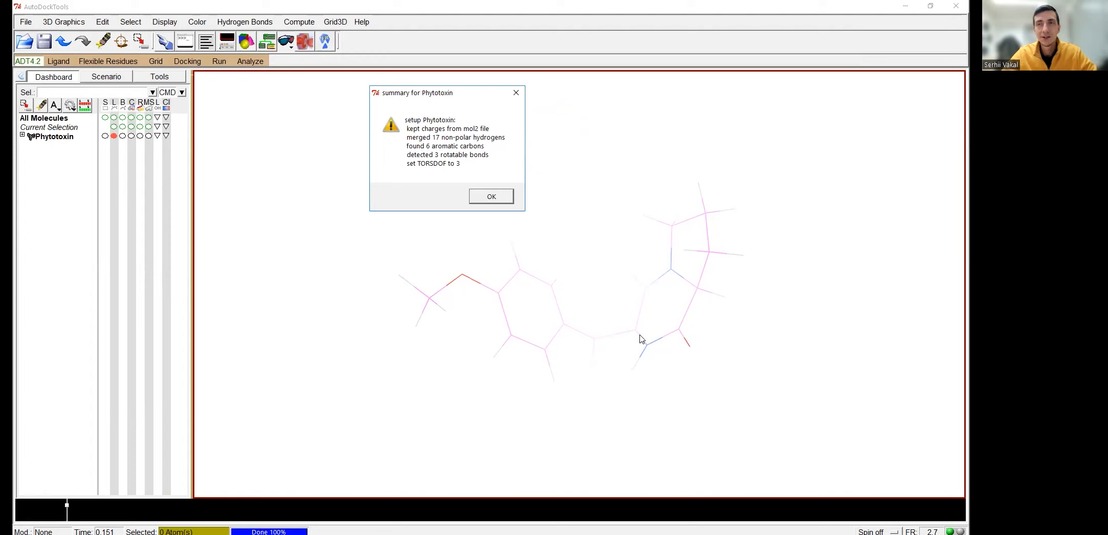
pyautogui.click(492, 198)
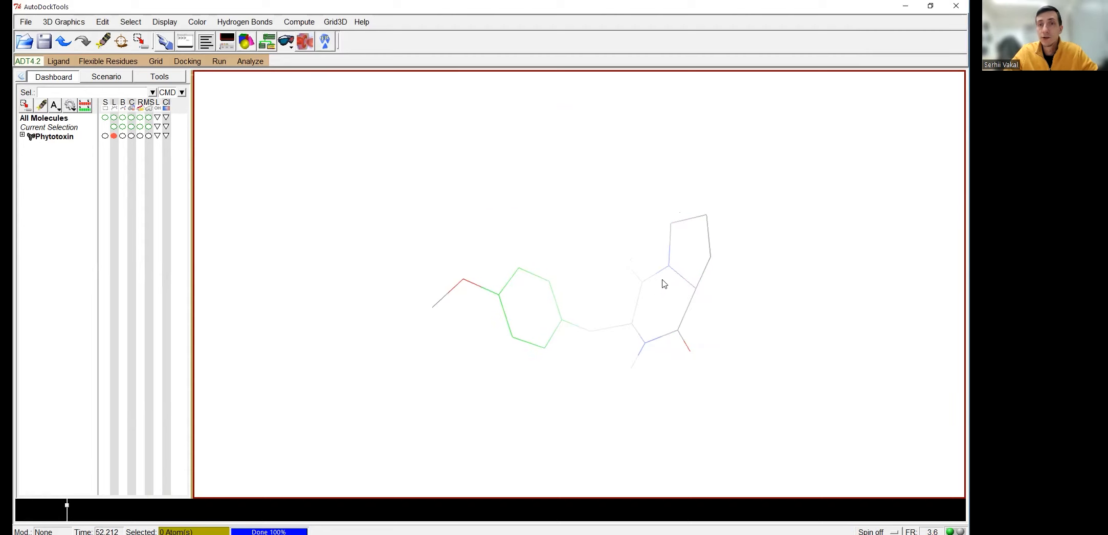
pyautogui.scroll(3, 689, 244)
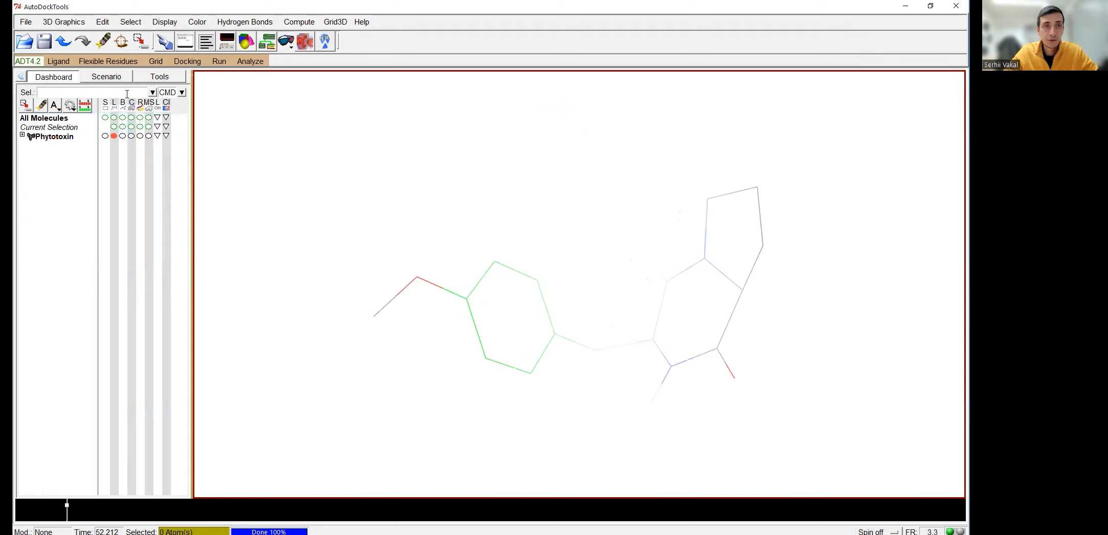
# Start saving the prepared ligand as a PDBQT file and name it Phytotoxin_prep.pdbqt
pyautogui.click(58, 61)
pyautogui.moveTo(97, 118)
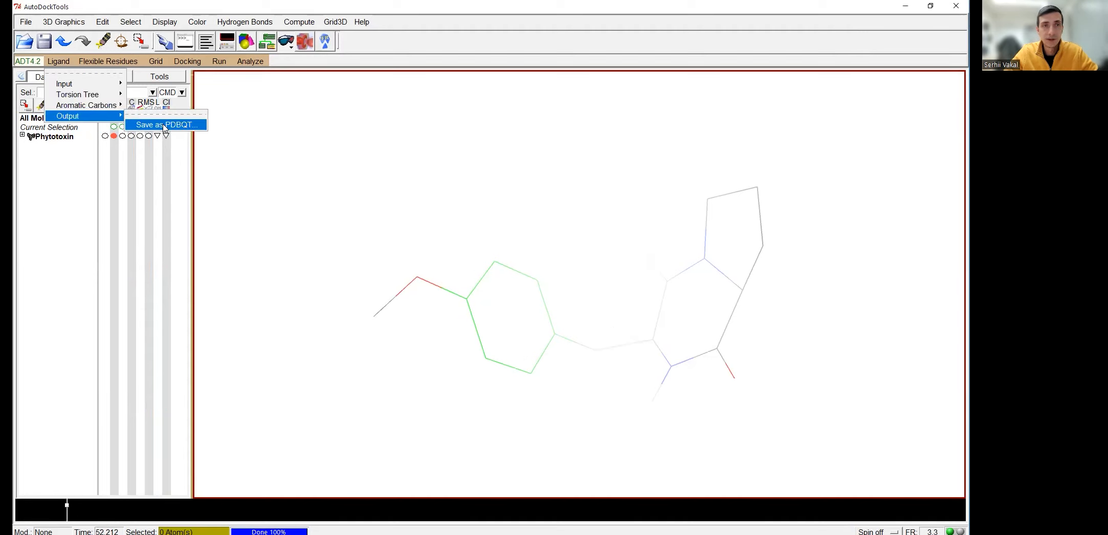
pyautogui.click(165, 125)
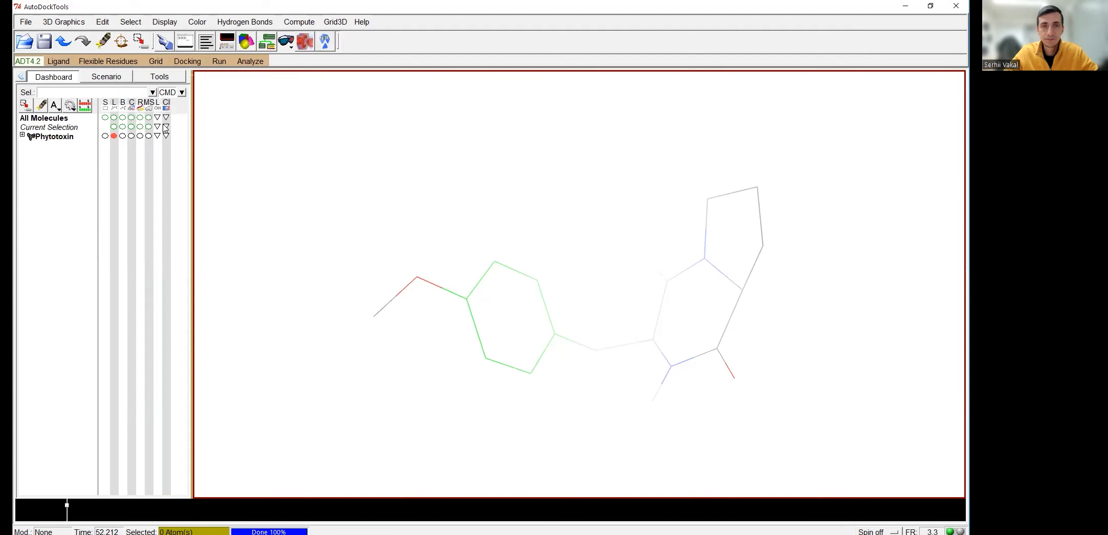
pyautogui.click(417, 389)
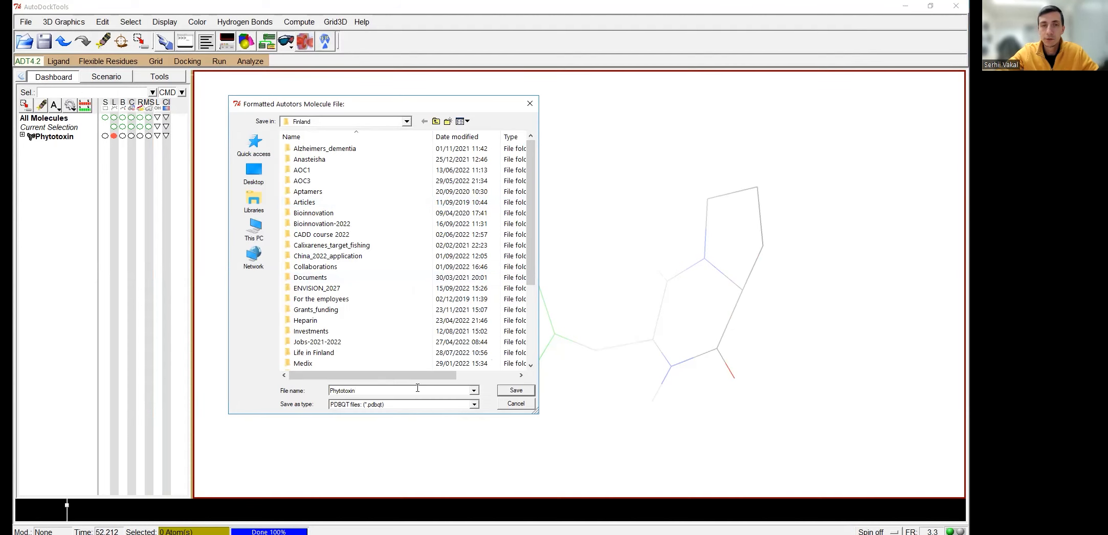
pyautogui.write('_prep')
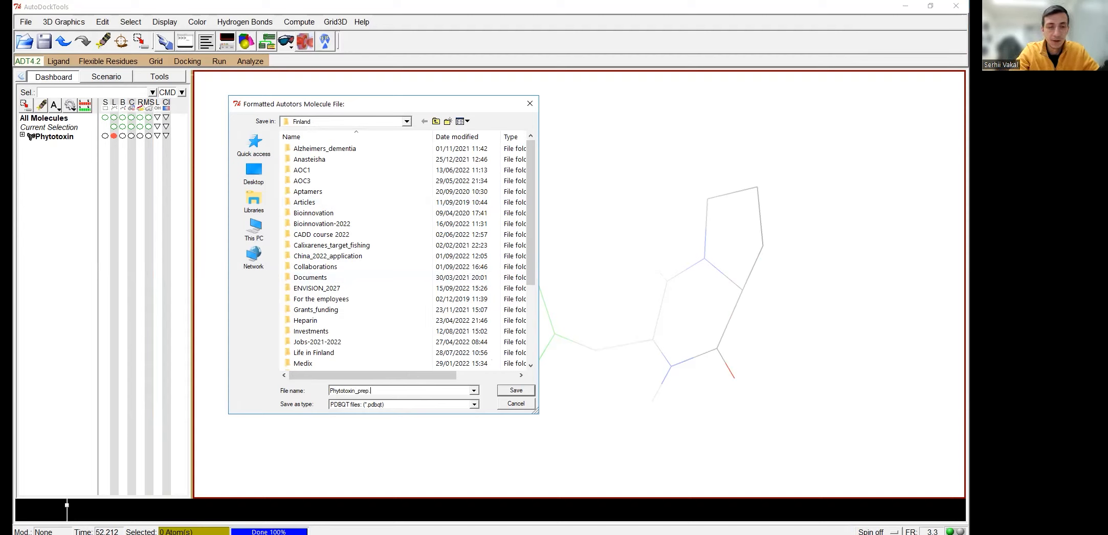
pyautogui.write('.pdq')
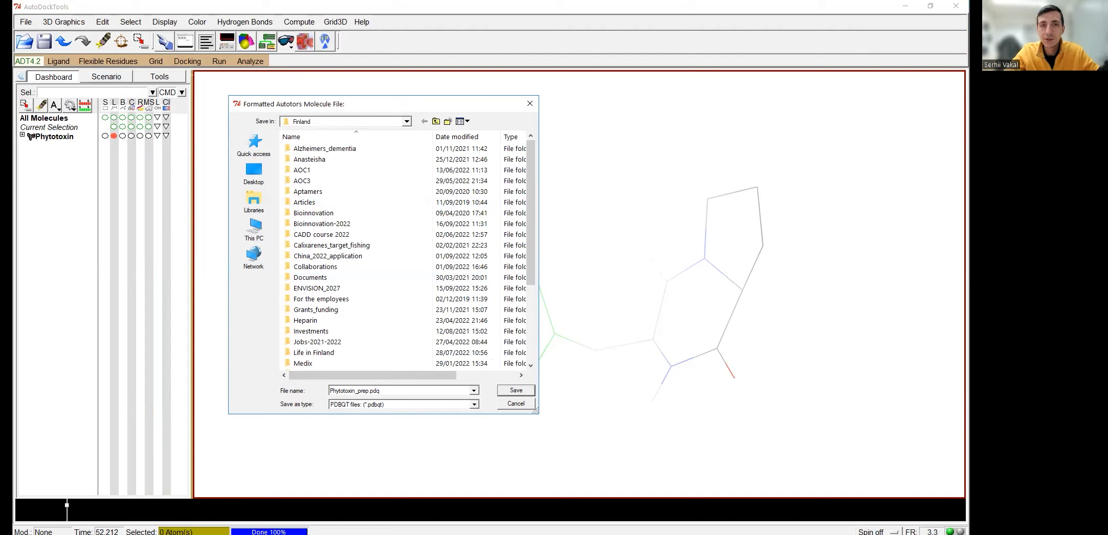
pyautogui.click(356, 405)
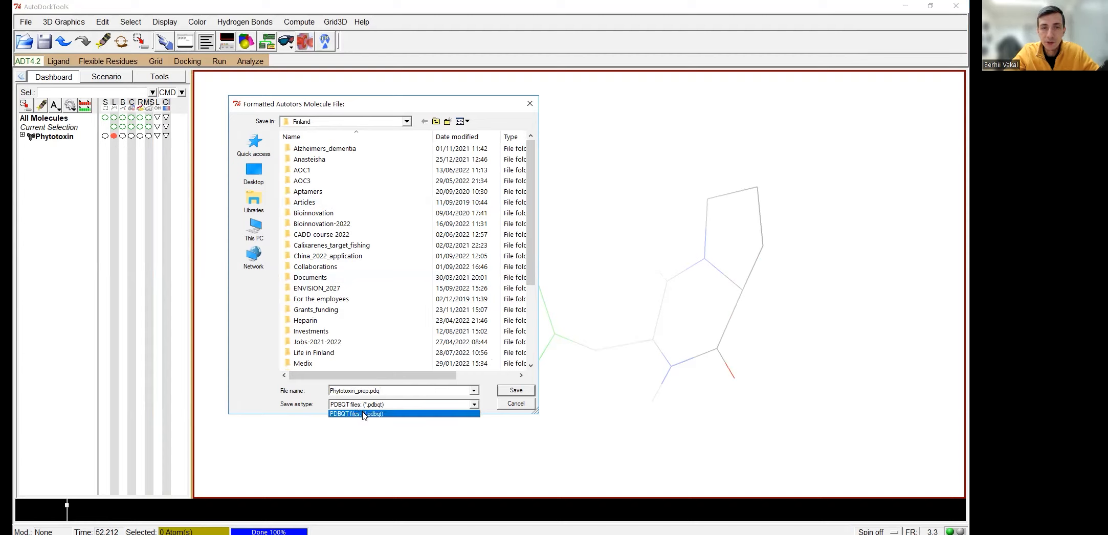
pyautogui.click(362, 414)
pyautogui.click(392, 390)
pyautogui.click(386, 390)
pyautogui.press('BackSpace')
pyautogui.write('bq')
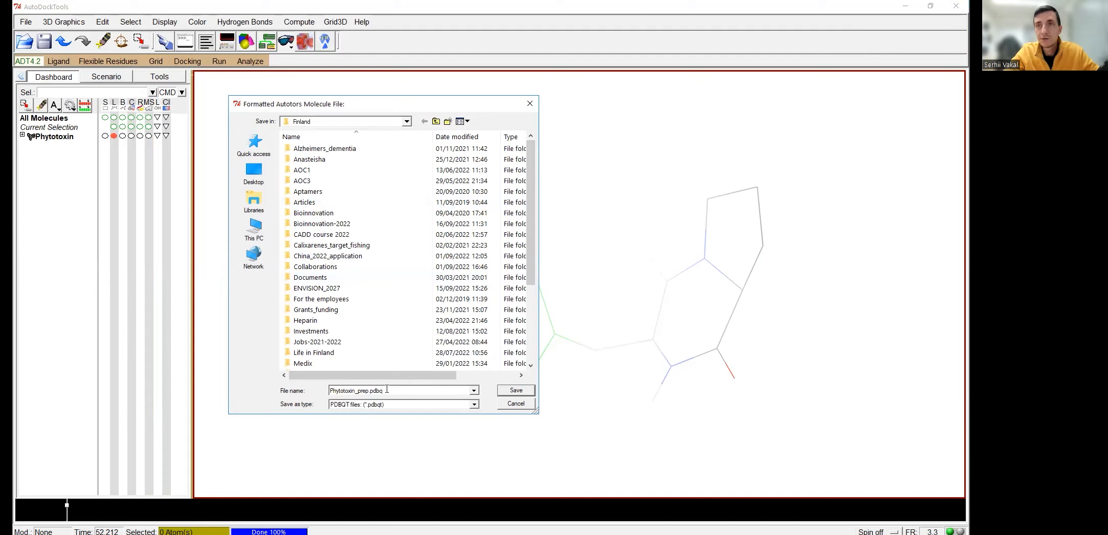
pyautogui.write('t')
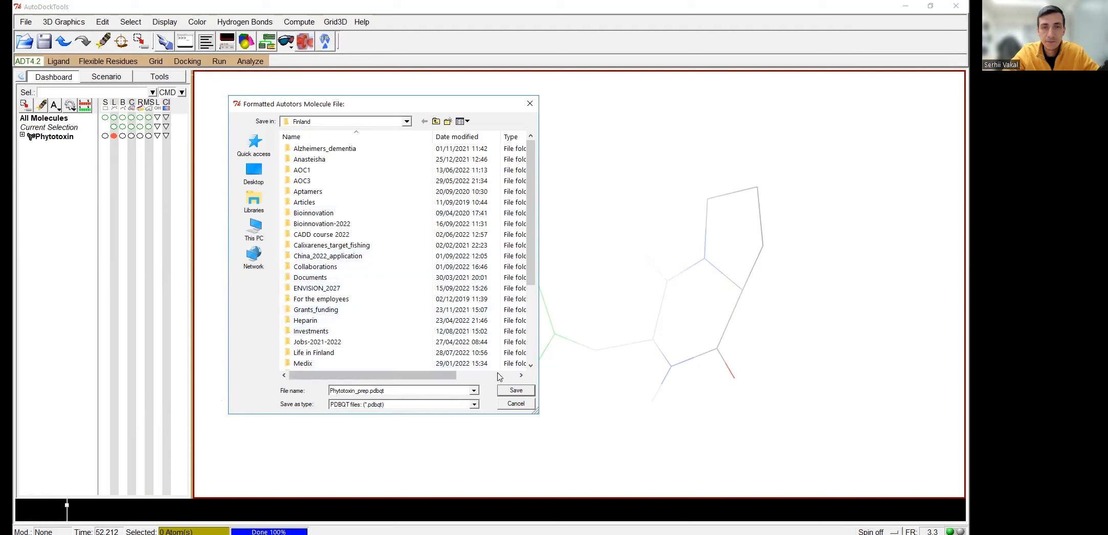
# Save the ligand file in the SBBM2022 folder's Module2 subfolder, replacing the existing file
pyautogui.scroll(-4, 312, 292)
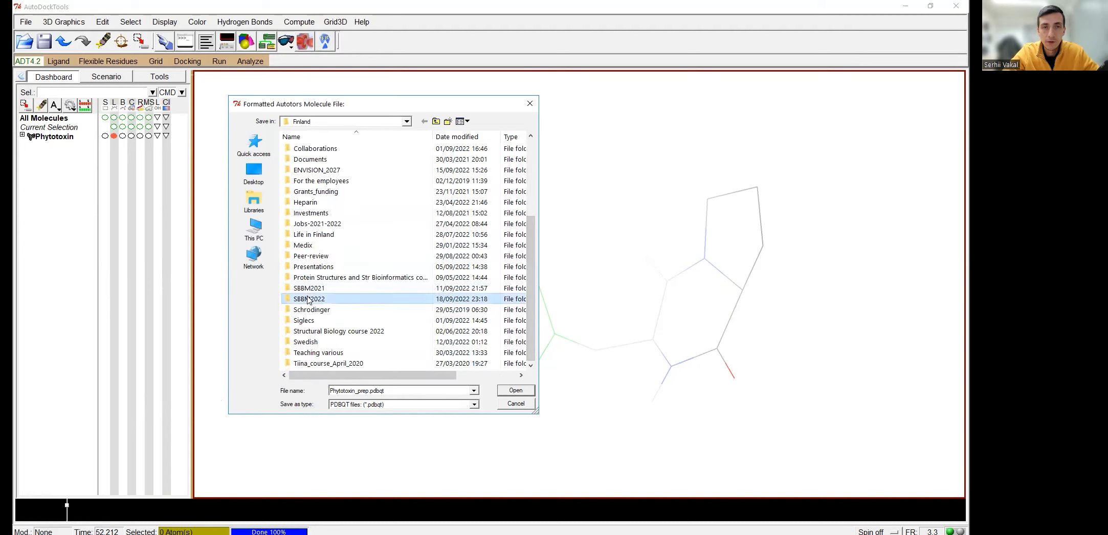
pyautogui.doubleClick(310, 299)
pyautogui.doubleClick(486, 170)
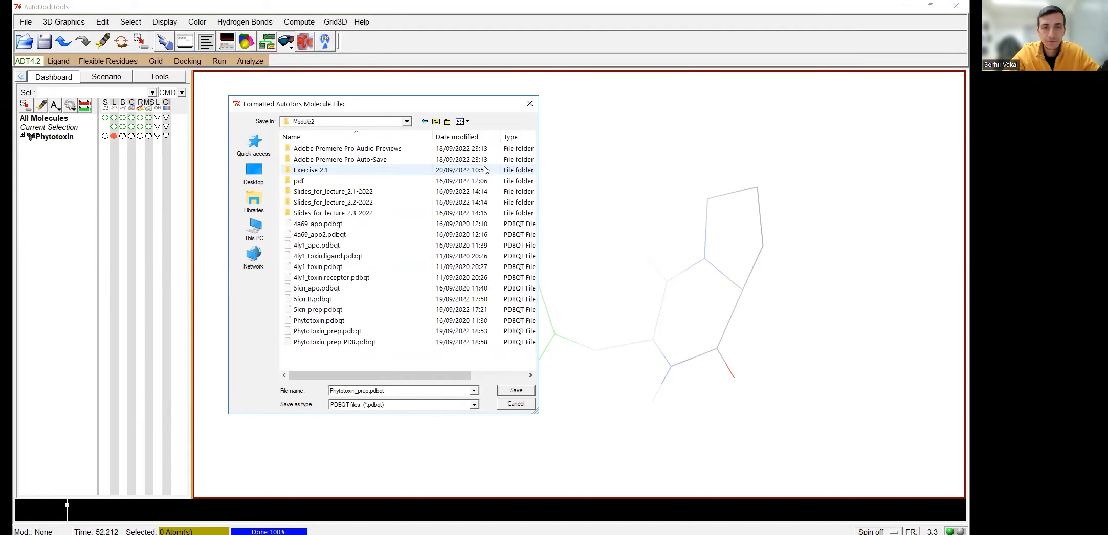
pyautogui.click(516, 390)
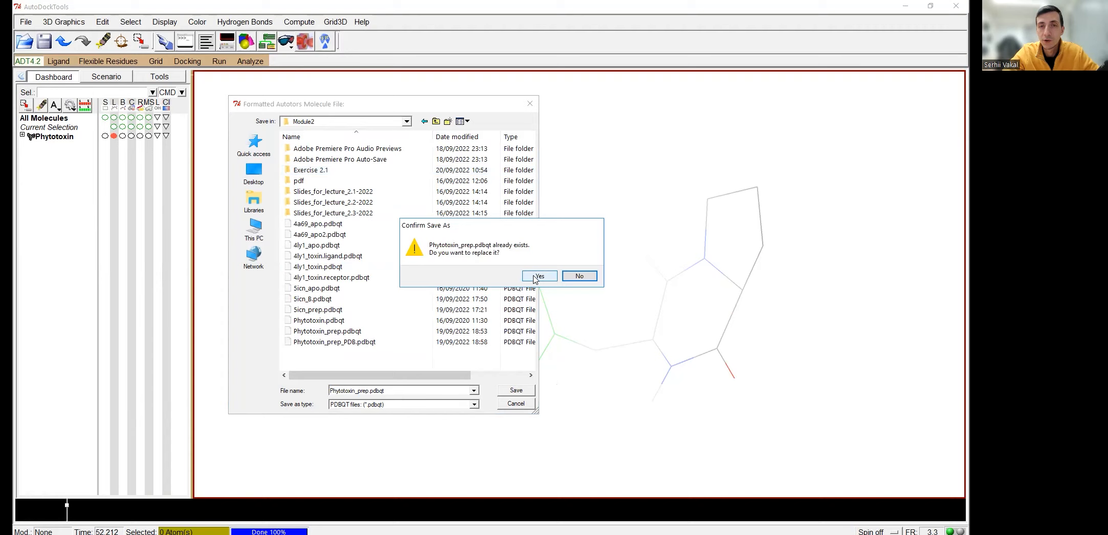
pyautogui.click(536, 277)
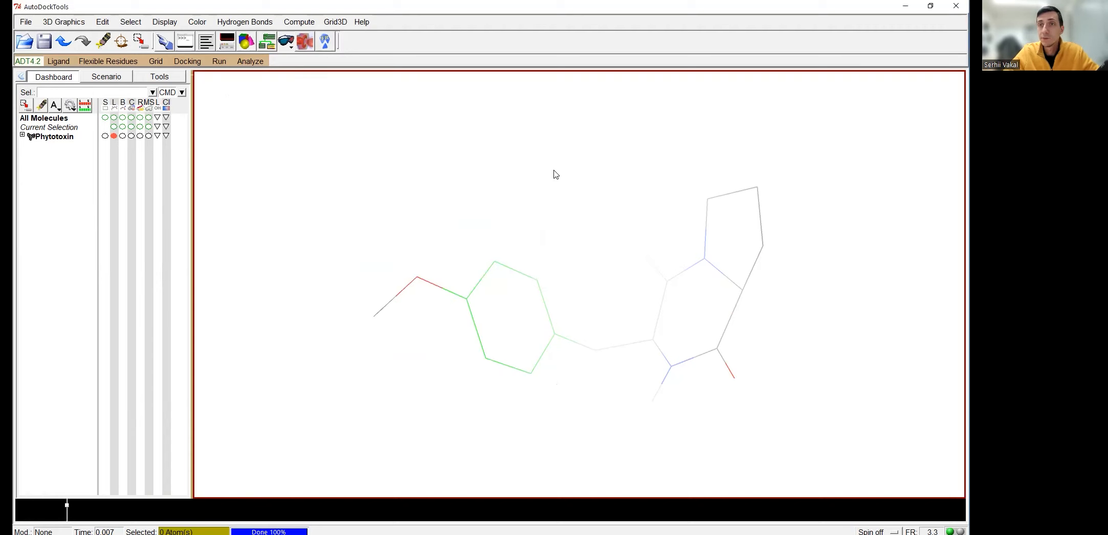
# Select the whole Phytotoxin molecule and add all hydrogens using the withBondOrder method, renumbering atoms to include them
pyautogui.click(59, 139)
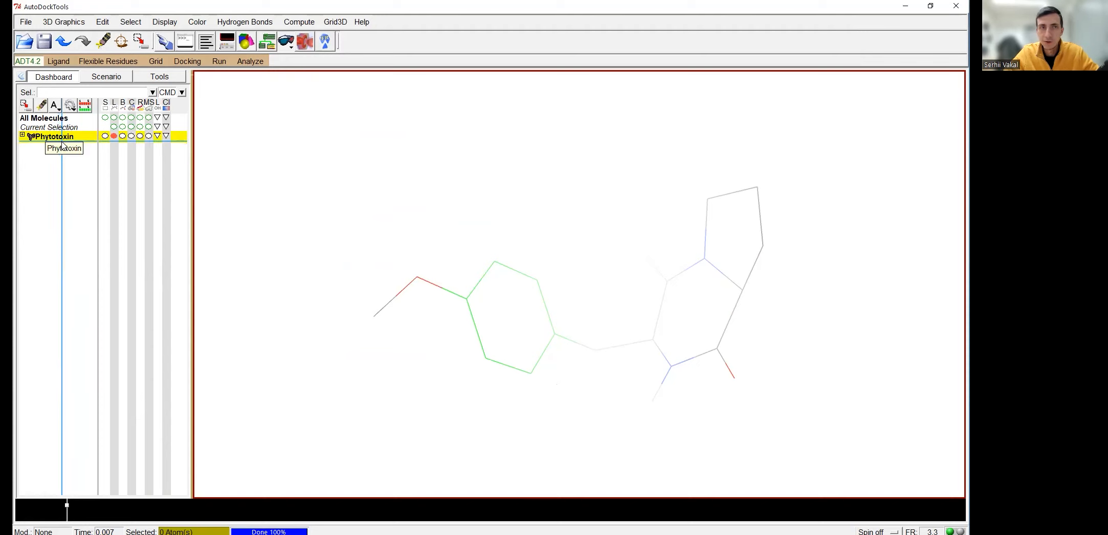
pyautogui.click(105, 136)
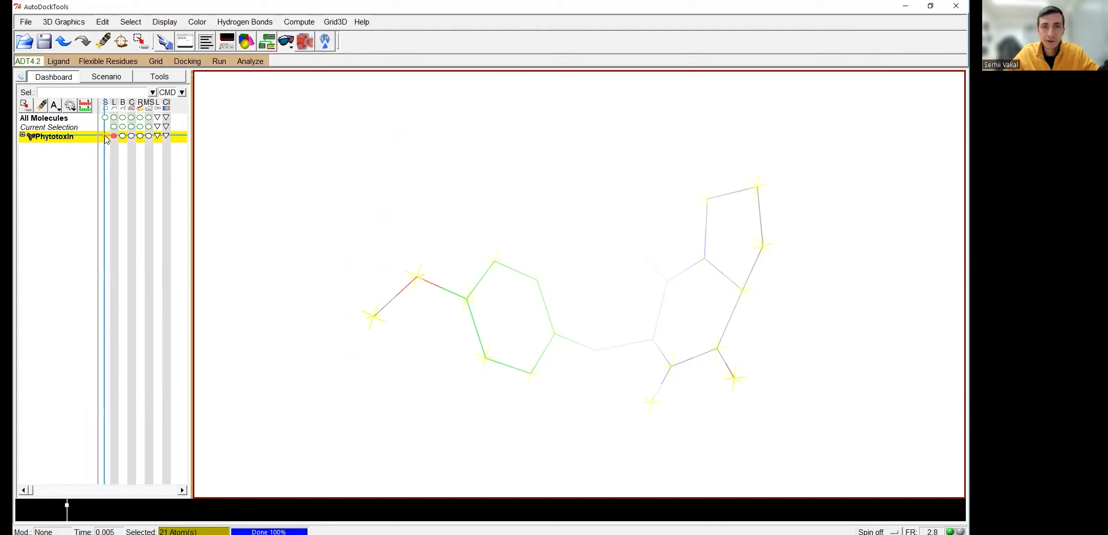
pyautogui.click(104, 22)
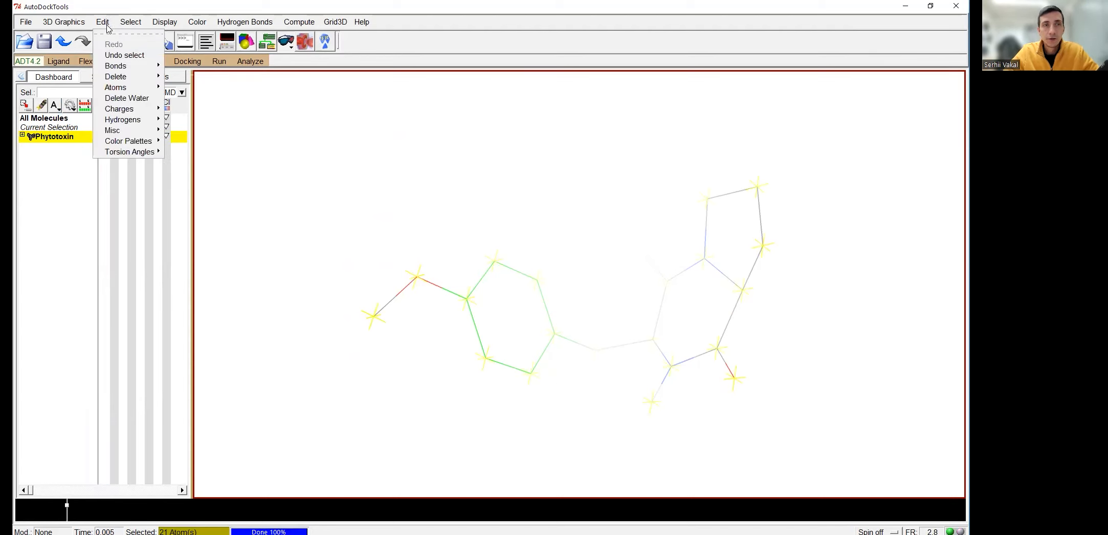
pyautogui.moveTo(132, 122)
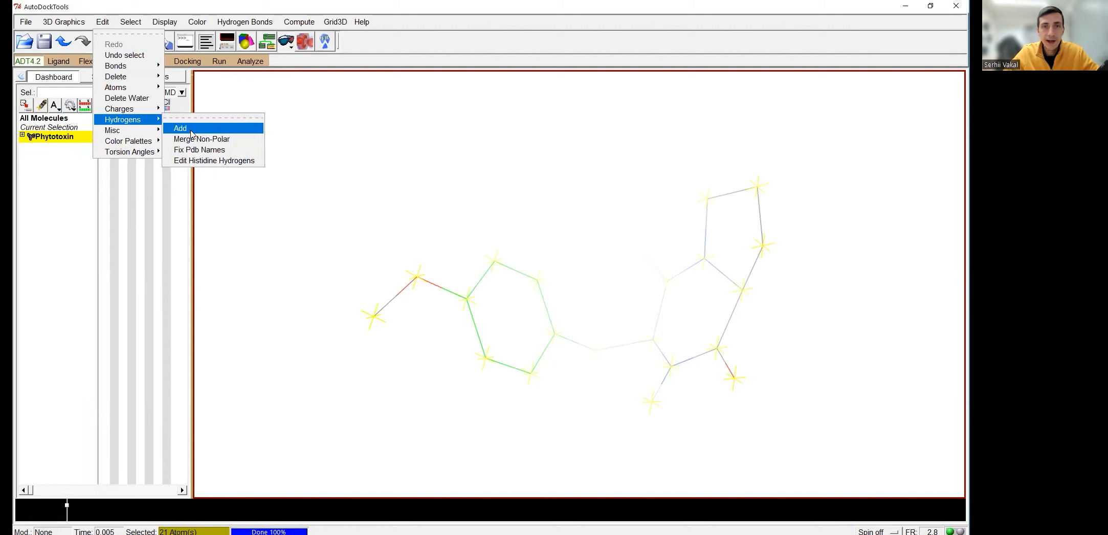
pyautogui.click(191, 134)
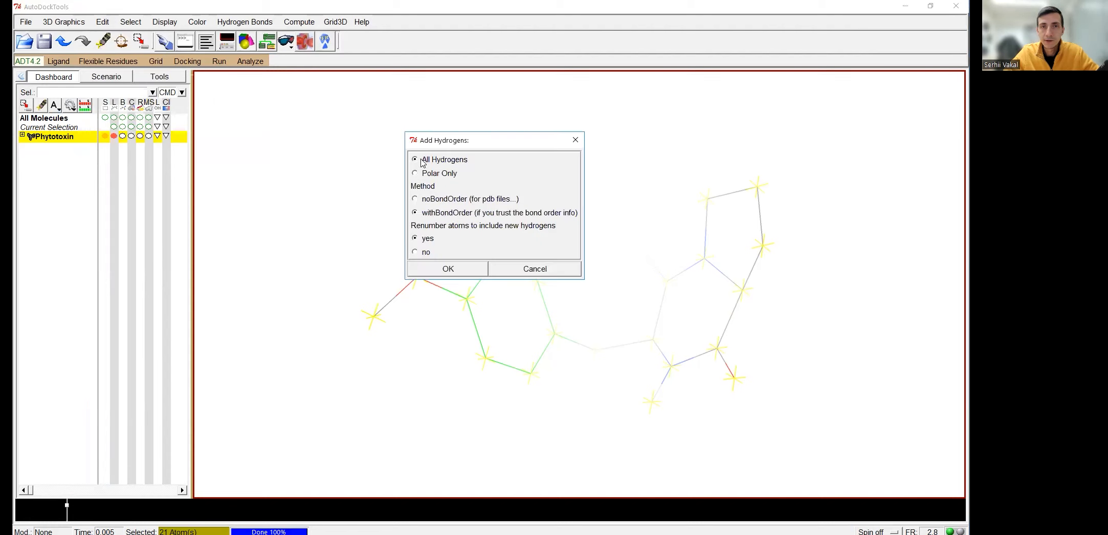
pyautogui.click(448, 269)
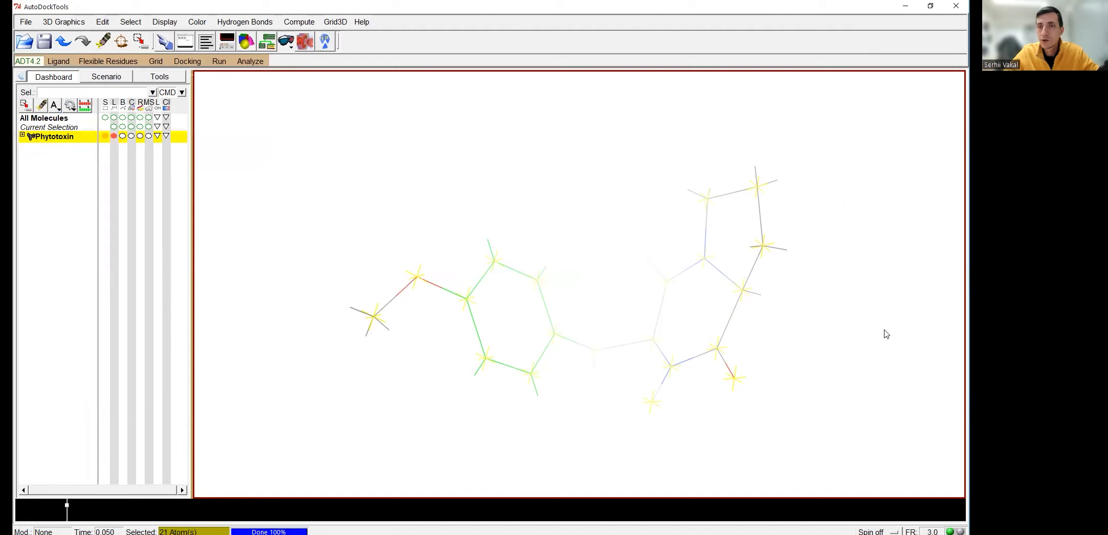
# Try to merge the non-polar hydrogens of the selected Phytotoxin molecule
pyautogui.click(102, 22)
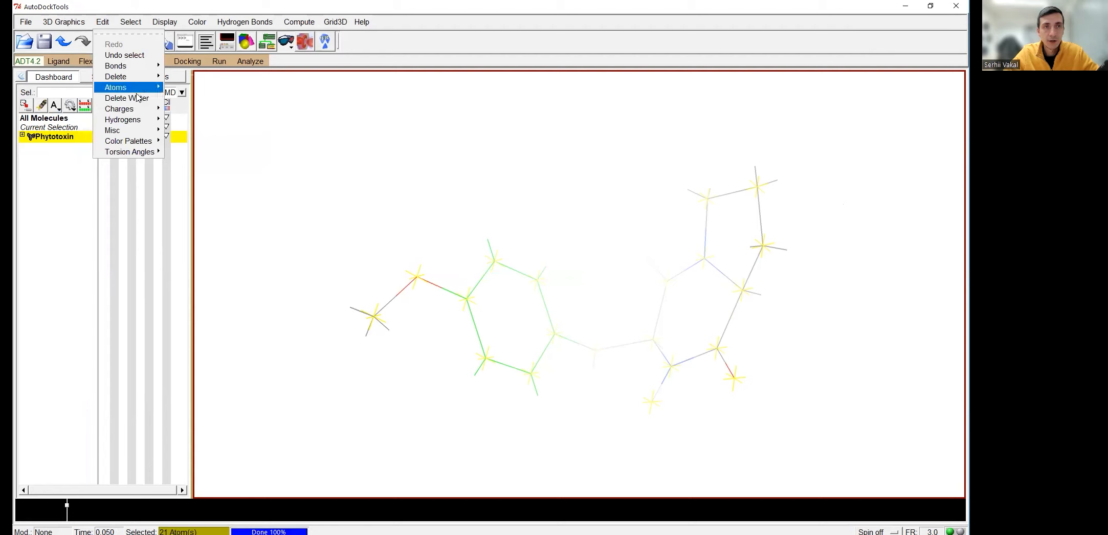
pyautogui.moveTo(135, 120)
pyautogui.click(215, 142)
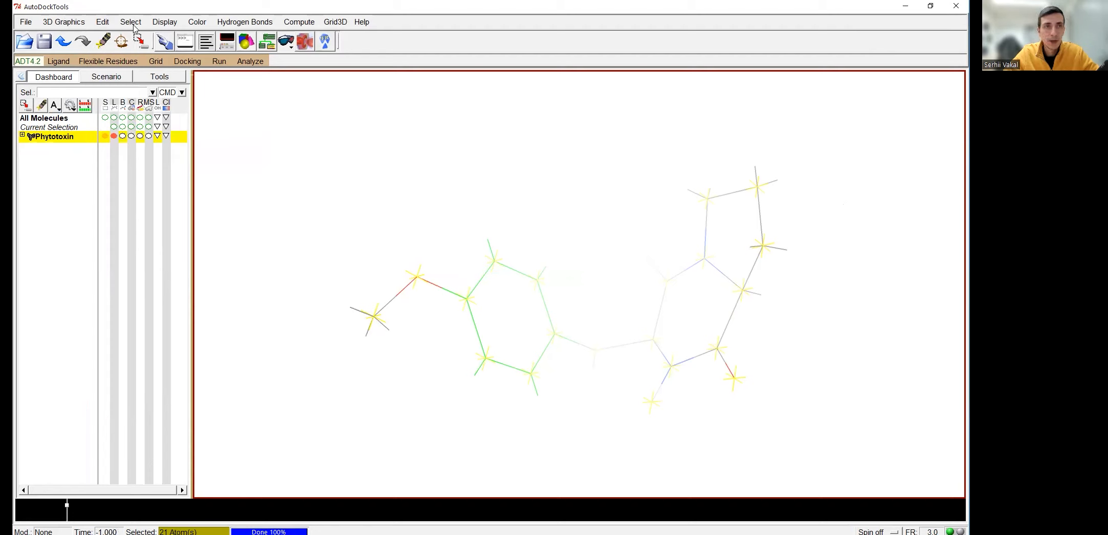
# Compute Gasteiger charges for the Phytotoxin molecule and dismiss the total charge message
pyautogui.click(114, 22)
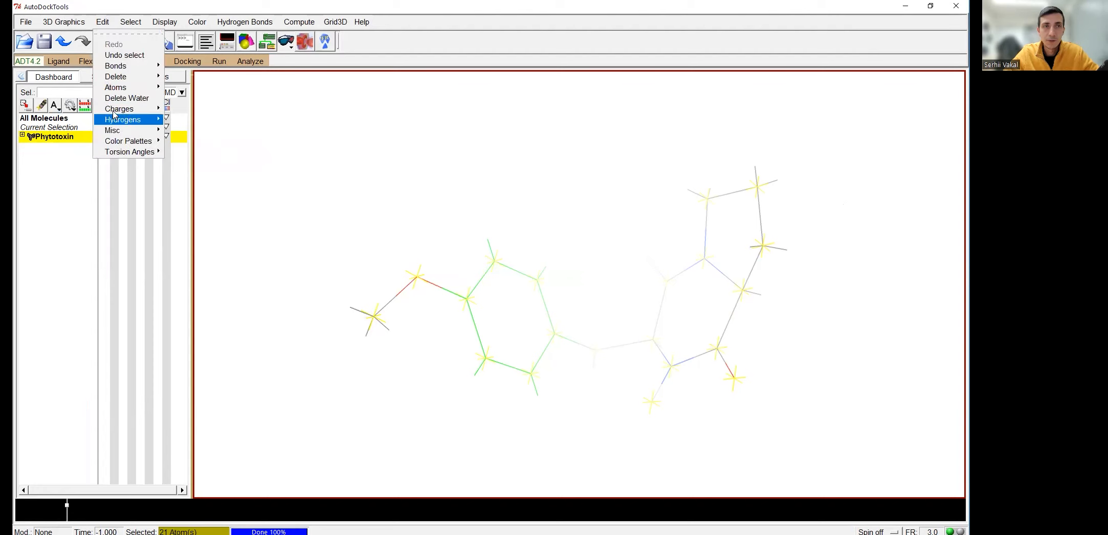
pyautogui.moveTo(117, 110)
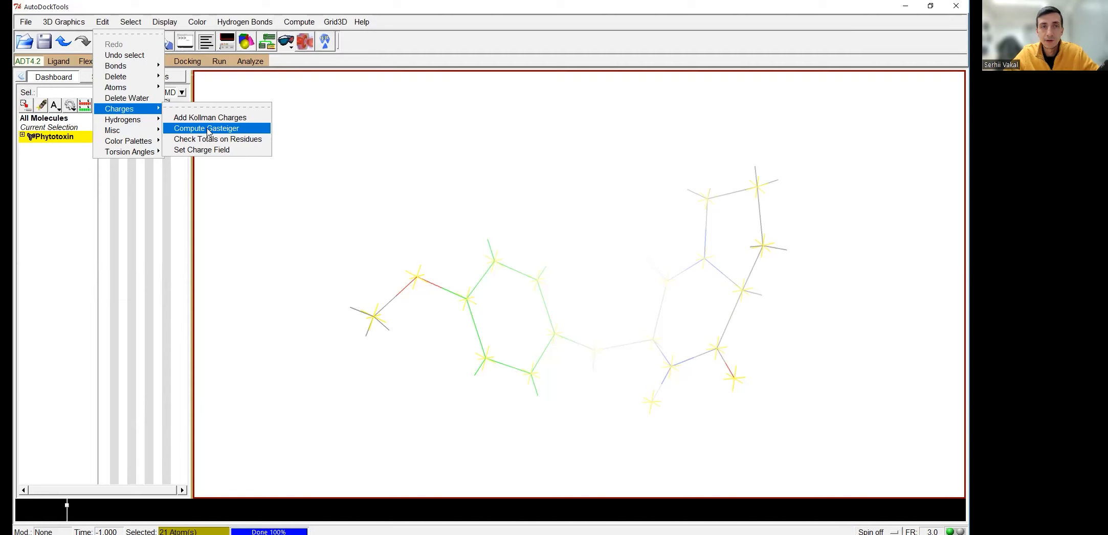
pyautogui.click(210, 133)
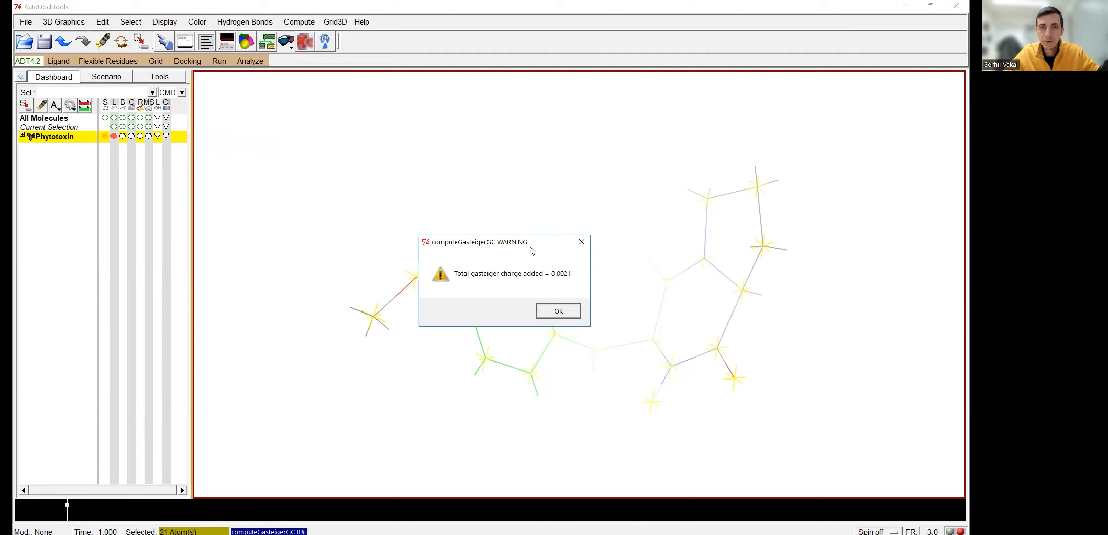
pyautogui.moveTo(530, 249); pyautogui.dragTo(449, 144)
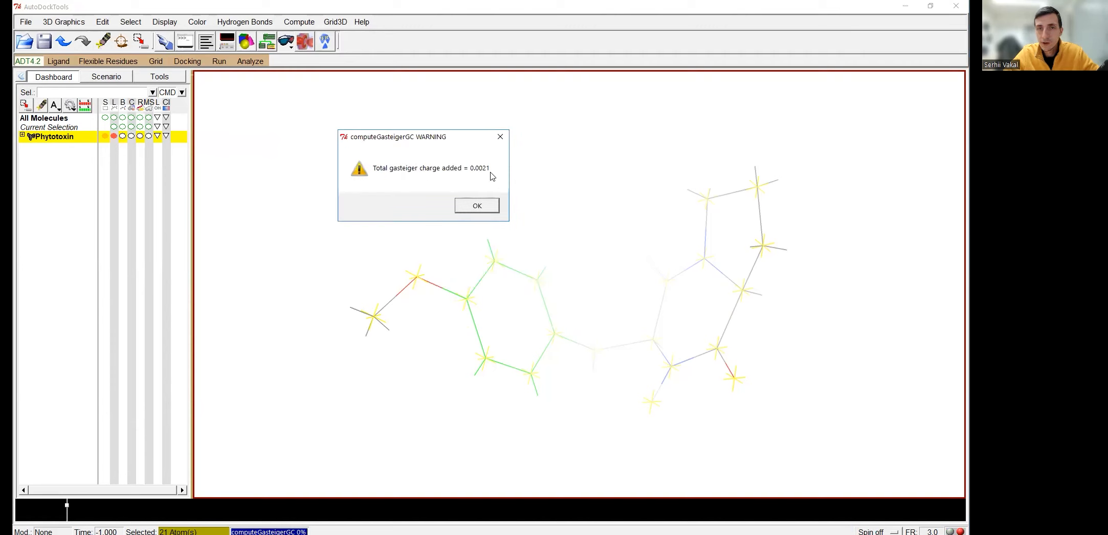
pyautogui.click(475, 205)
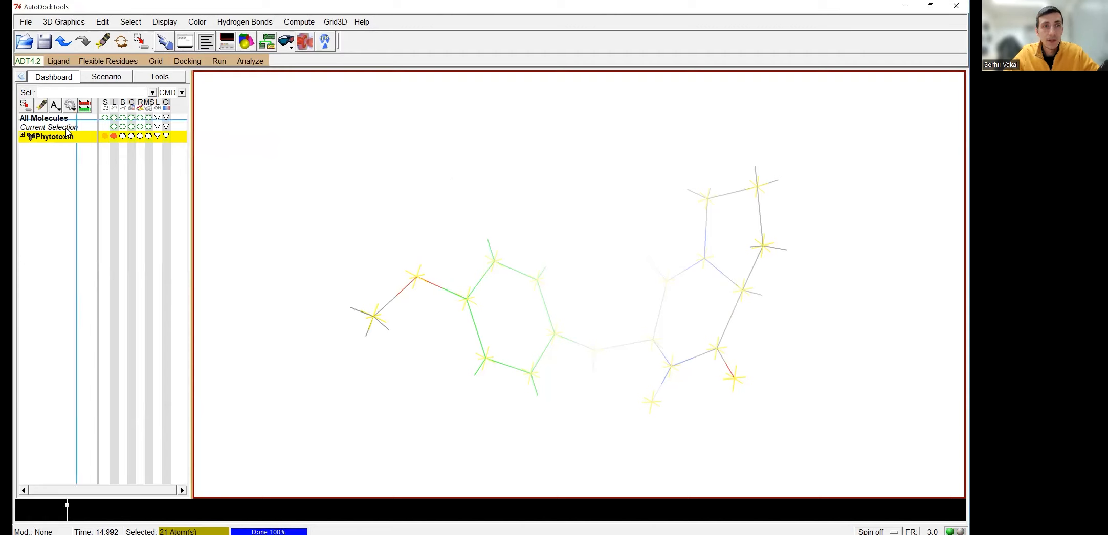
# Try to detect the root of the ligand's torsion tree, check the Python shell output and close the shell
pyautogui.click(58, 61)
pyautogui.moveTo(77, 94)
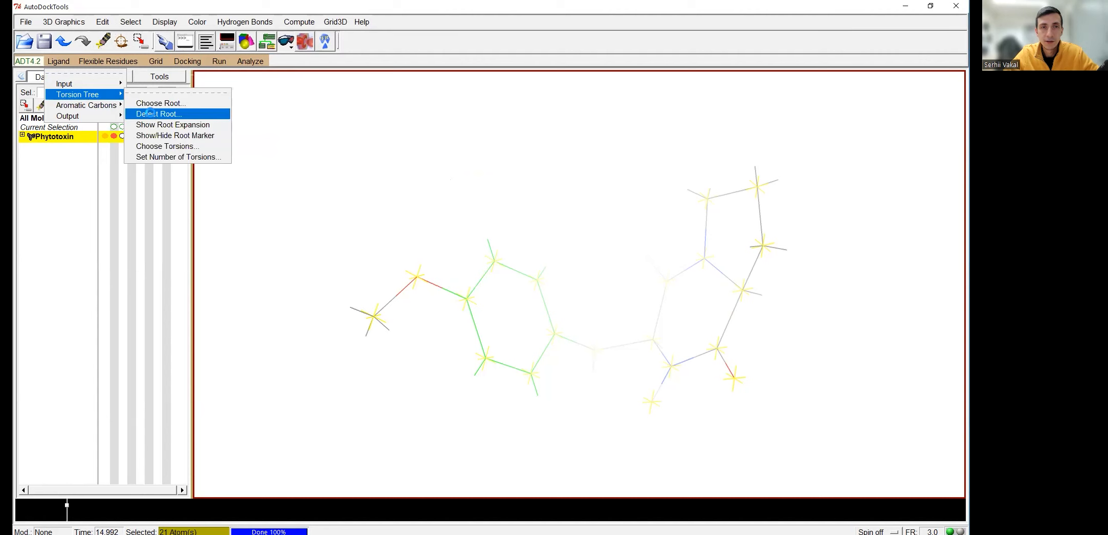
pyautogui.click(151, 114)
pyautogui.moveTo(198, 27); pyautogui.dragTo(189, 70)
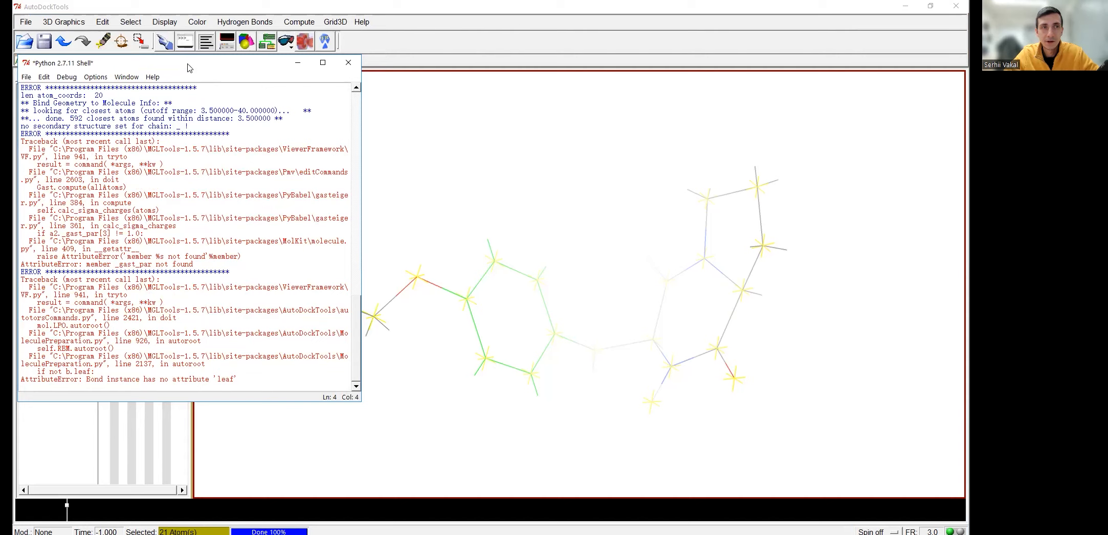
pyautogui.moveTo(189, 68); pyautogui.dragTo(188, 81)
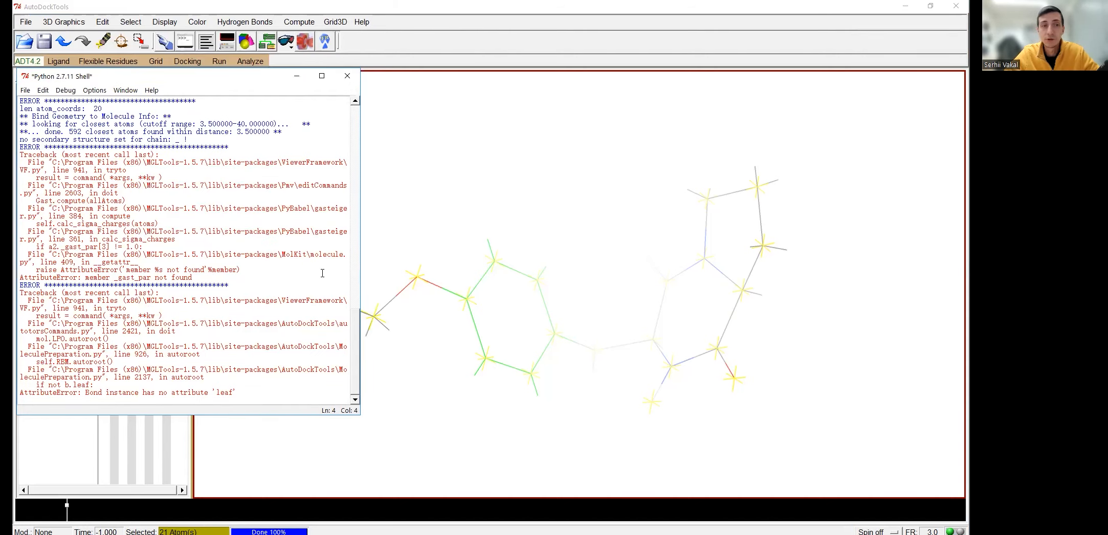
pyautogui.click(347, 76)
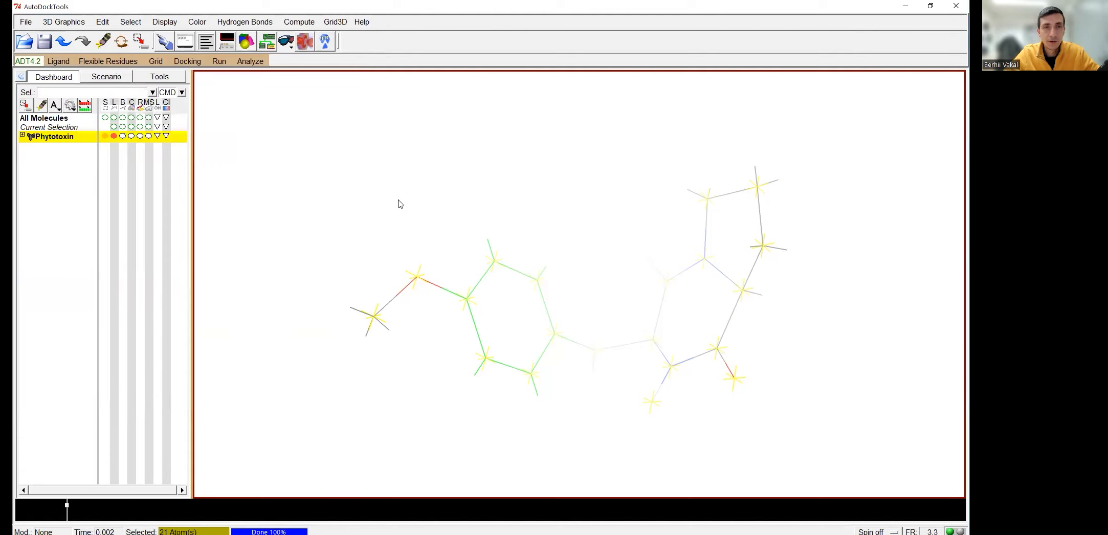
pyautogui.moveTo(705, 258); pyautogui.dragTo(588, 339)
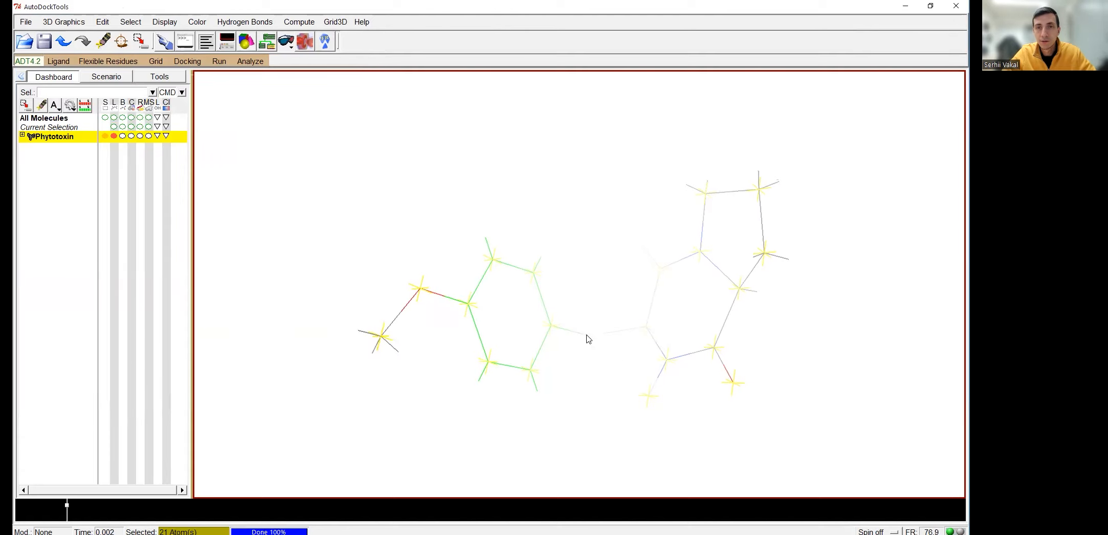
pyautogui.click(65, 68)
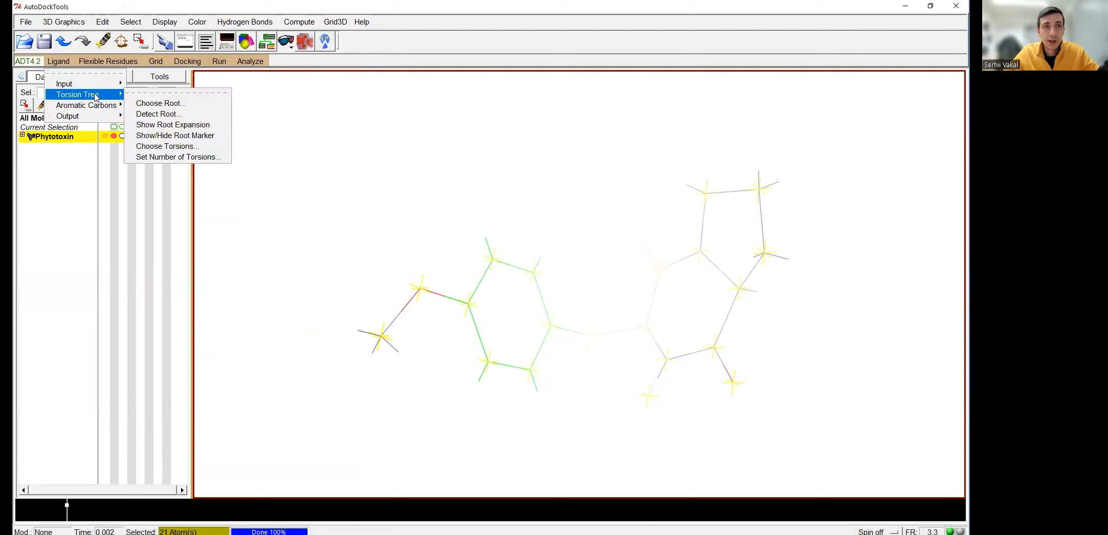
pyautogui.moveTo(105, 115)
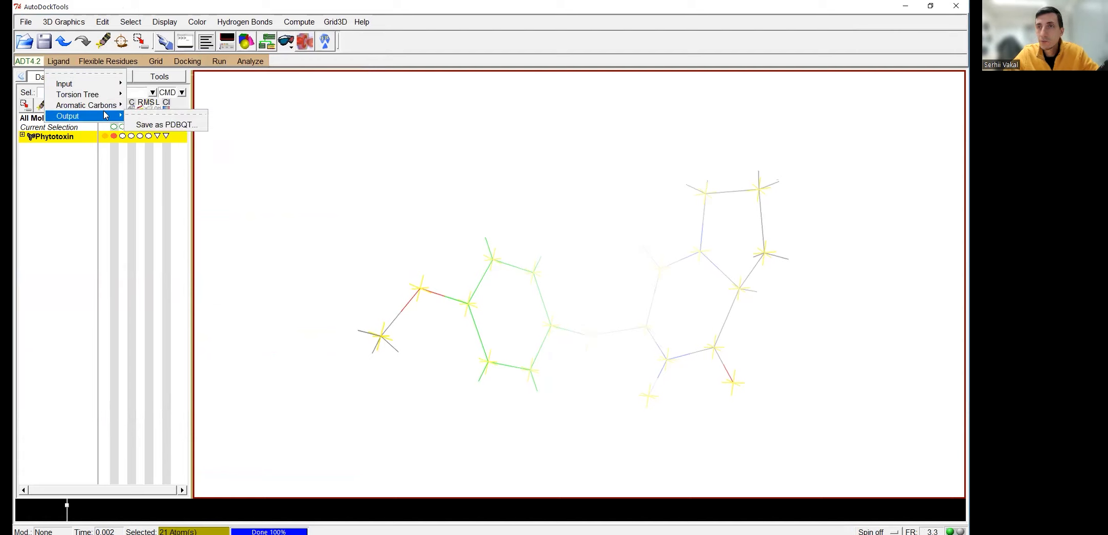
pyautogui.click(152, 125)
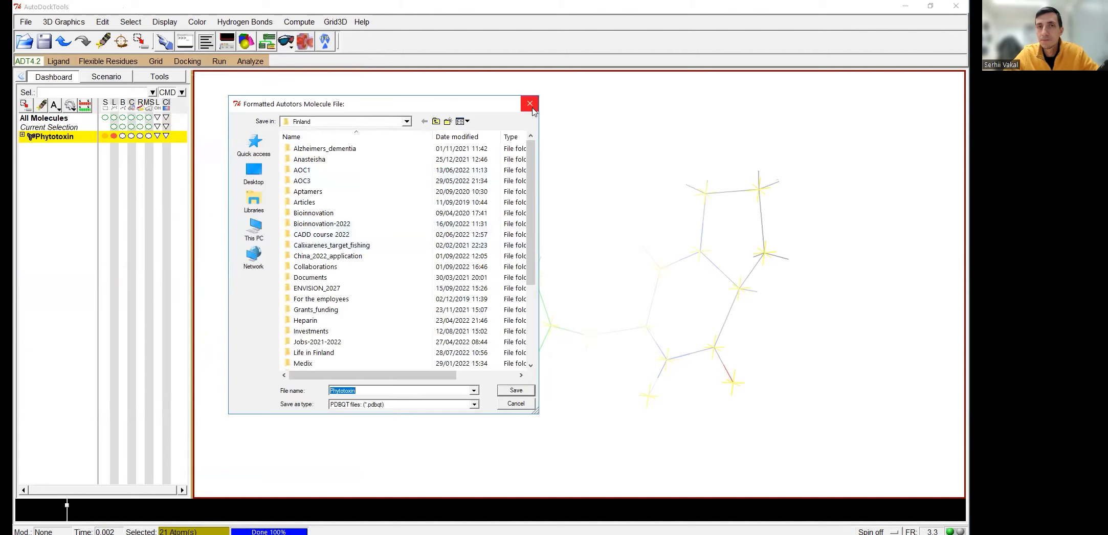
pyautogui.click(530, 104)
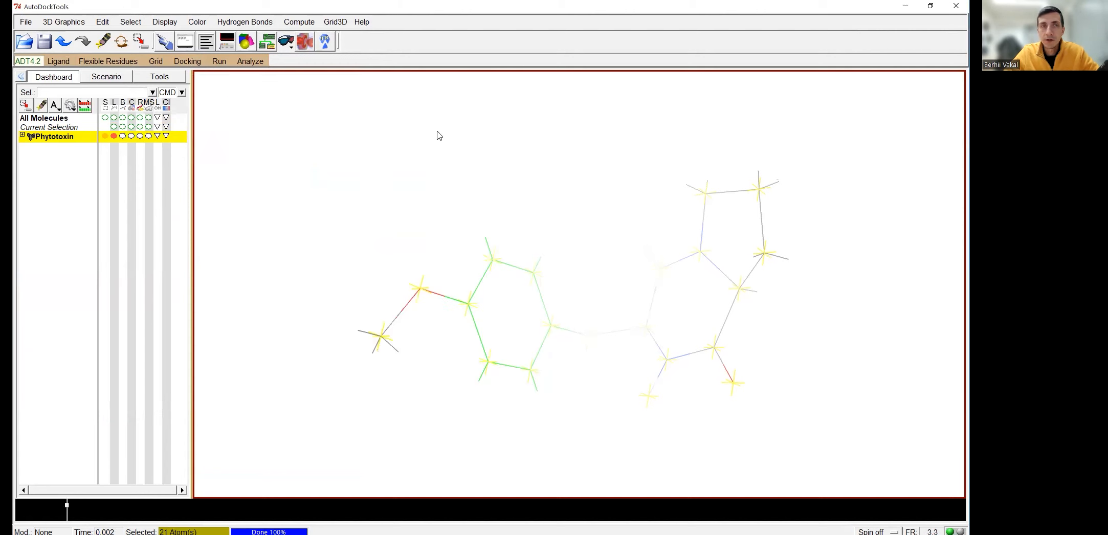
# Delete the Phytotoxin molecule from the session
pyautogui.rightClick(58, 143)
pyautogui.click(113, 221)
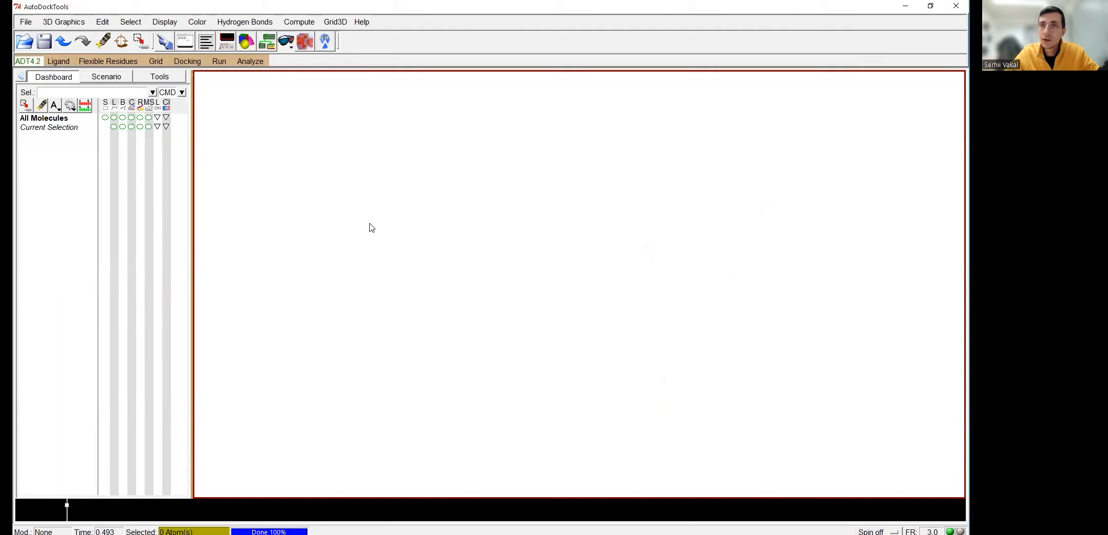
# Open 5icn_B from the Module2 folder inside SBBM2022 as the grid macromolecule, with all file types listed, and dismiss the warning
pyautogui.click(155, 62)
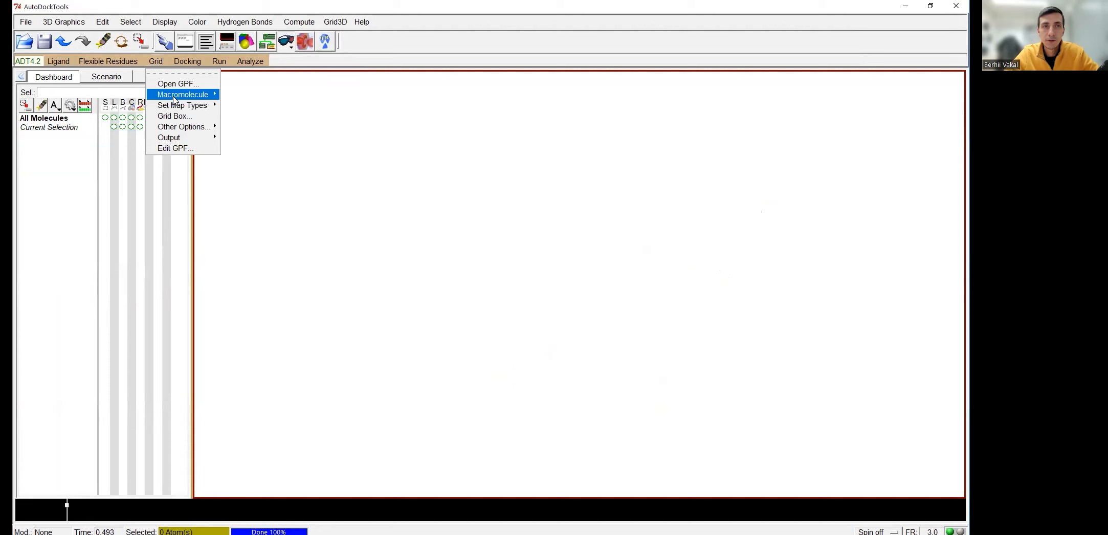
pyautogui.moveTo(174, 99)
pyautogui.click(250, 105)
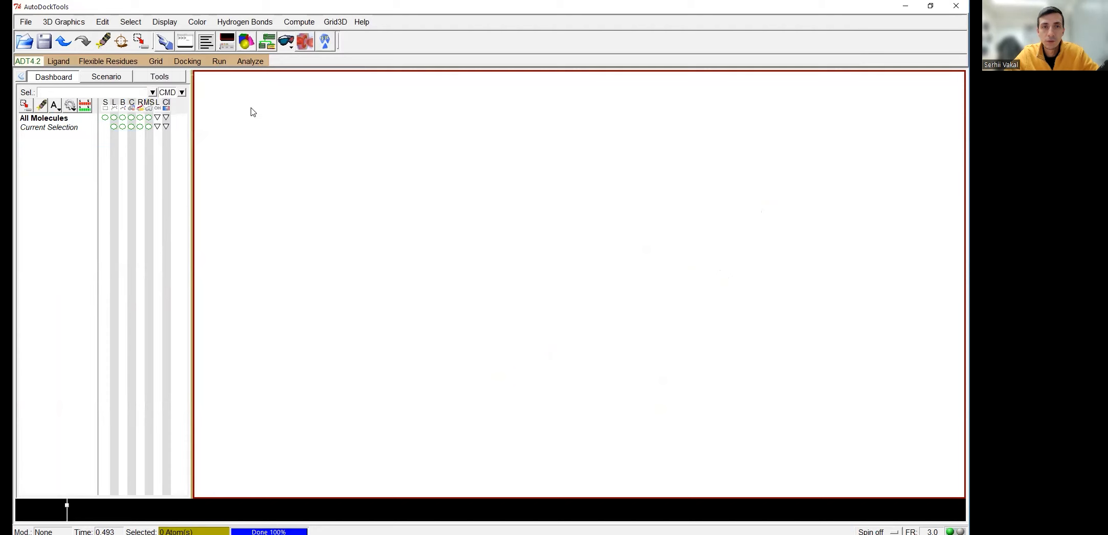
pyautogui.click(466, 406)
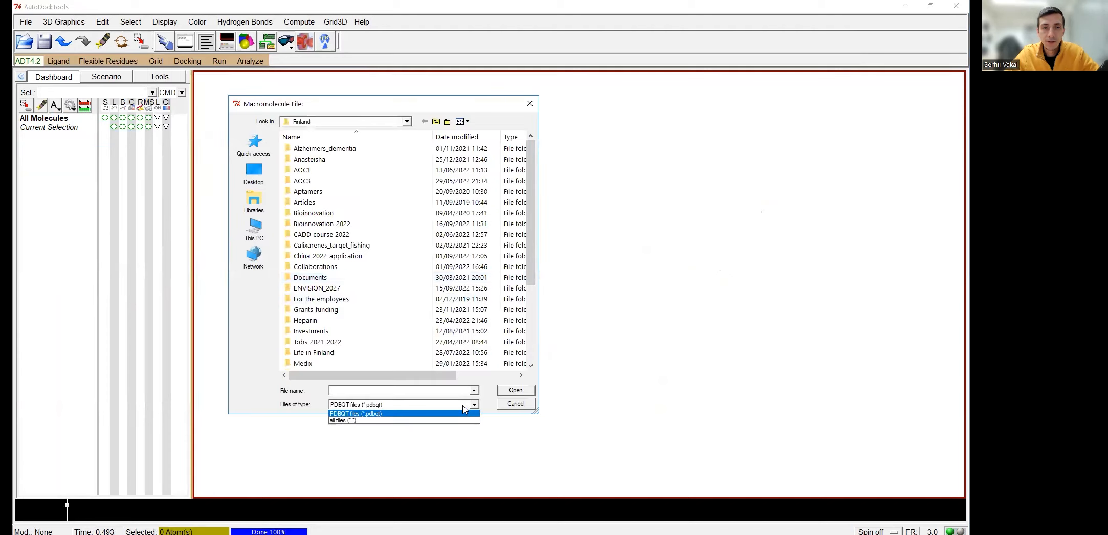
pyautogui.click(347, 421)
pyautogui.scroll(-6, 368, 276)
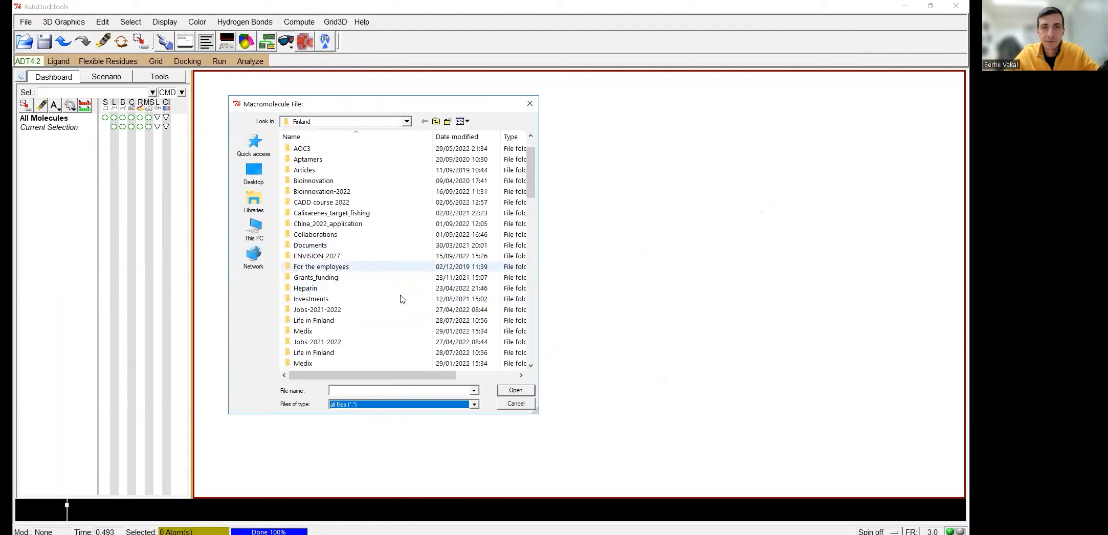
pyautogui.doubleClick(309, 224)
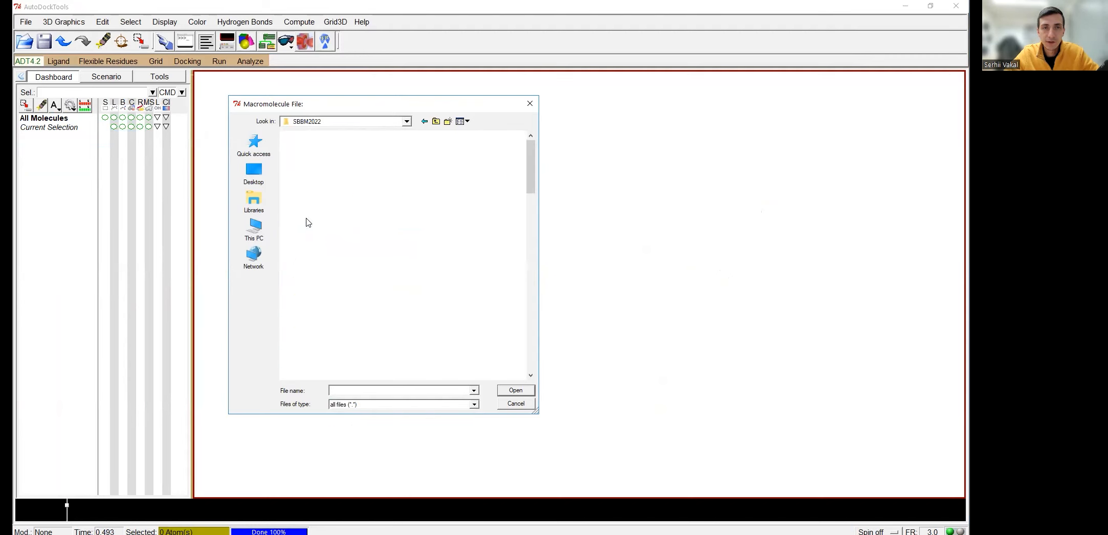
pyautogui.doubleClick(495, 194)
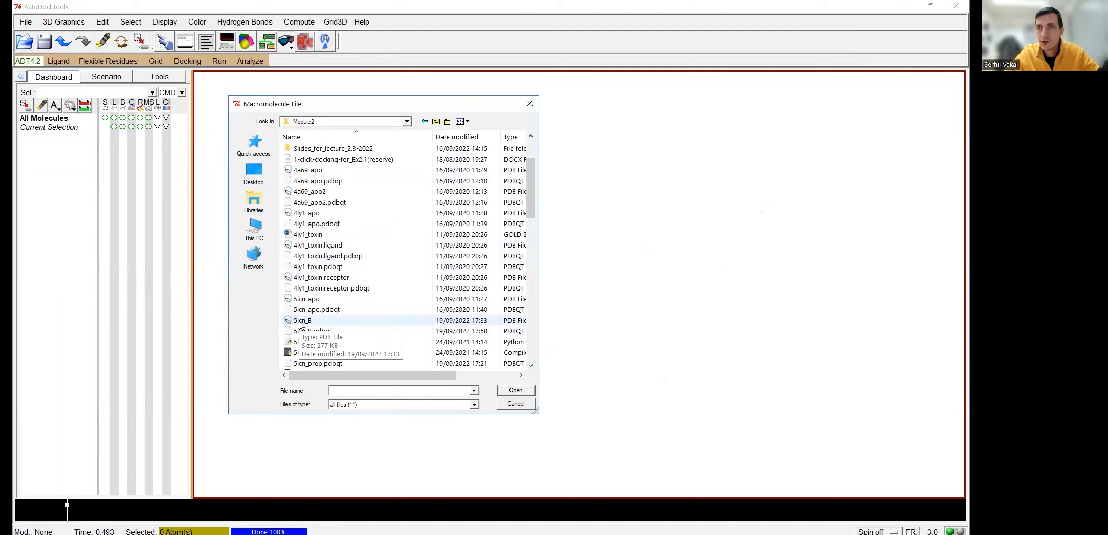
pyautogui.click(301, 321)
pyautogui.doubleClick(301, 321)
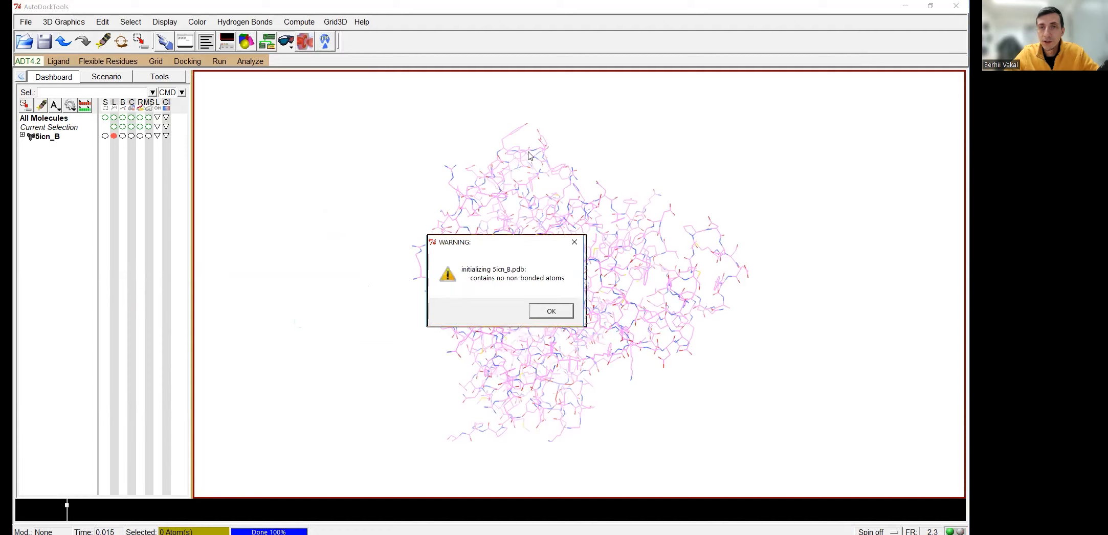
pyautogui.click(577, 222)
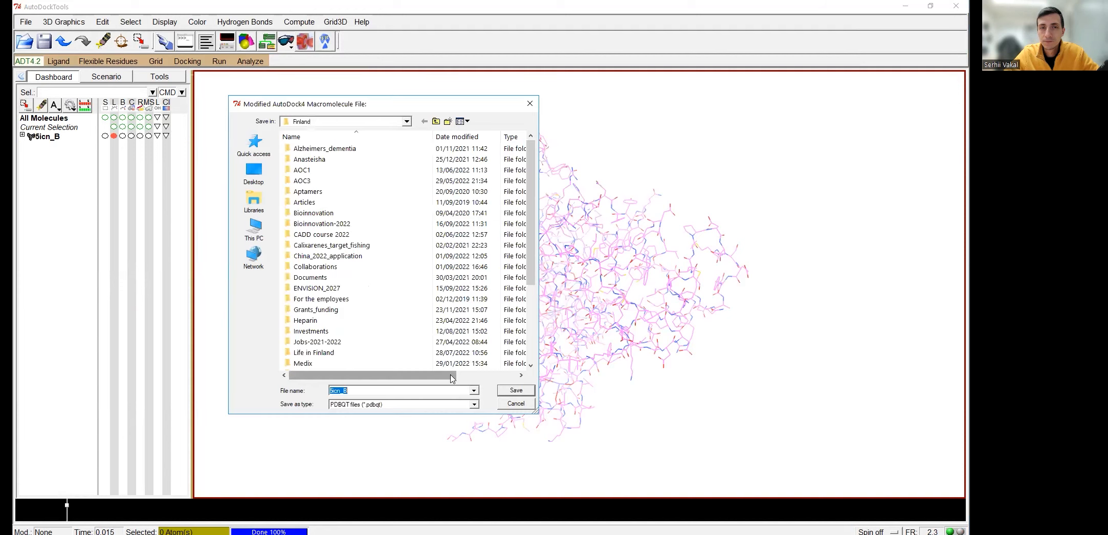
# Cancel saving the modified 5icn_B macromolecule as PDBQT and delete the molecule from the session
pyautogui.click(359, 390)
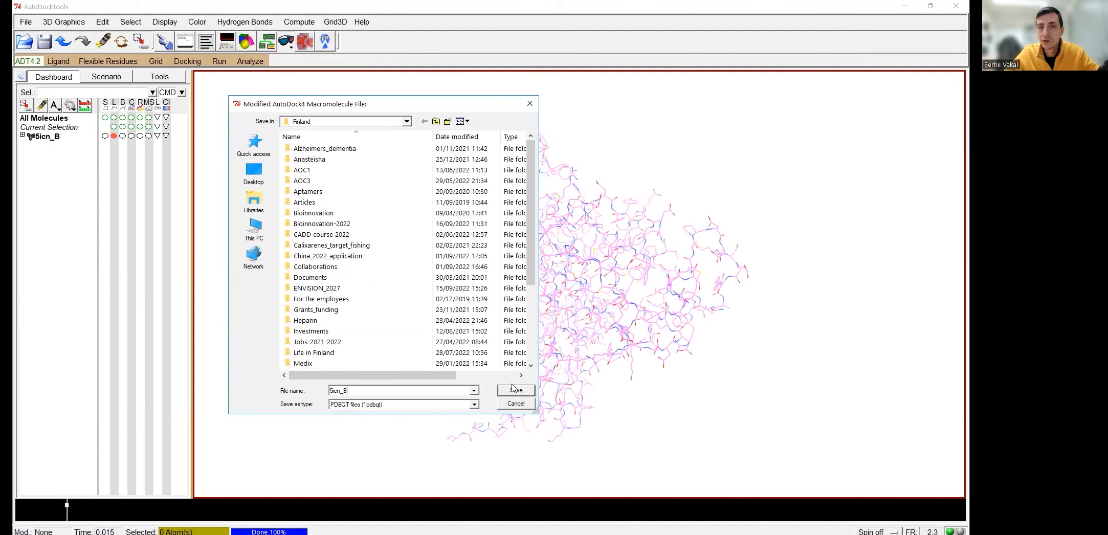
pyautogui.doubleClick(368, 390)
pyautogui.click(367, 389)
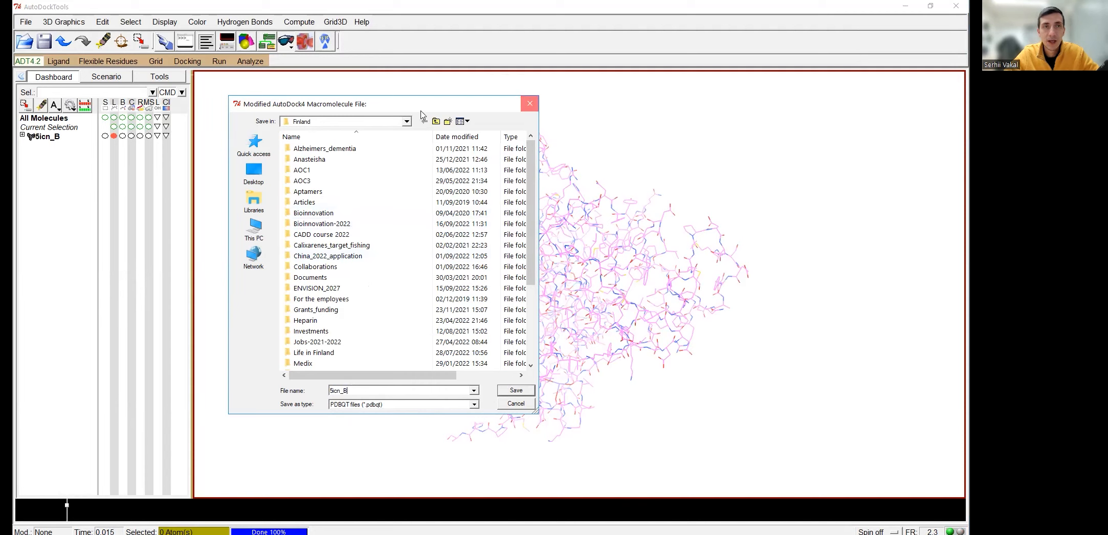
pyautogui.click(530, 104)
pyautogui.rightClick(51, 137)
pyautogui.click(103, 223)
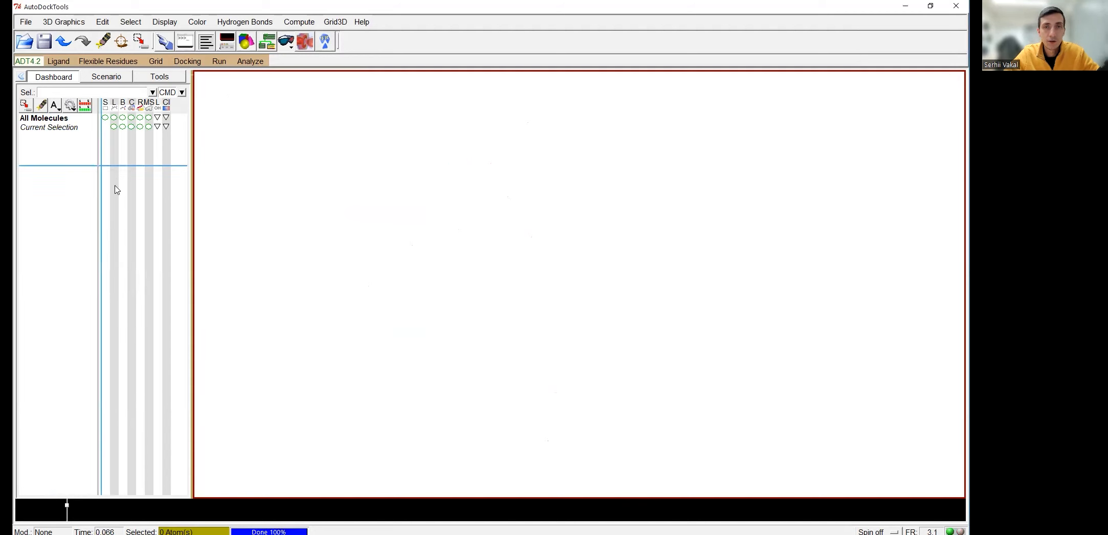
# Read the 5icn_prep PDB file from the Exercise 2.1 folder
pyautogui.click(26, 22)
pyautogui.click(43, 46)
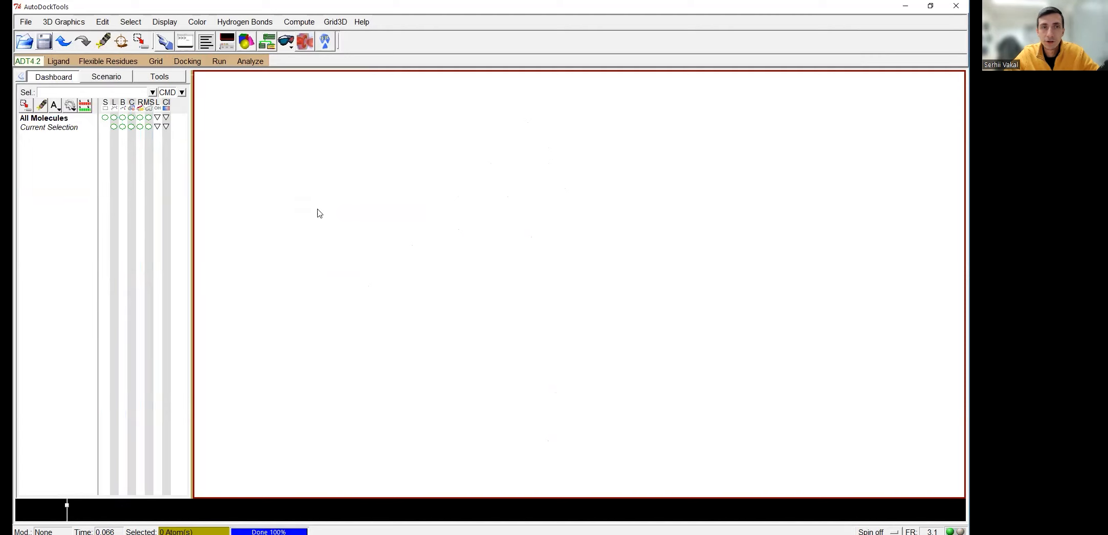
pyautogui.click(306, 246)
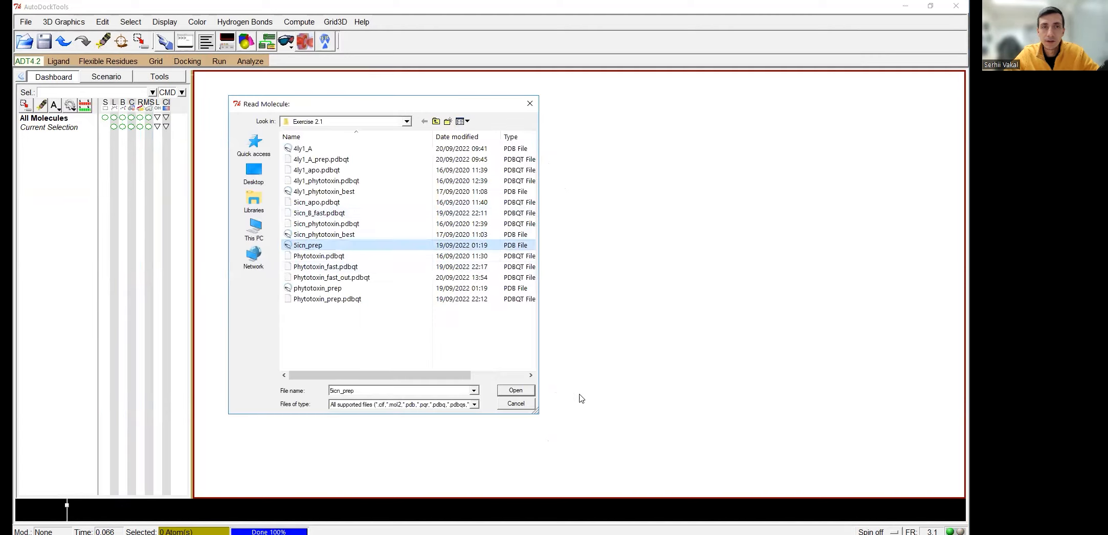
pyautogui.click(516, 391)
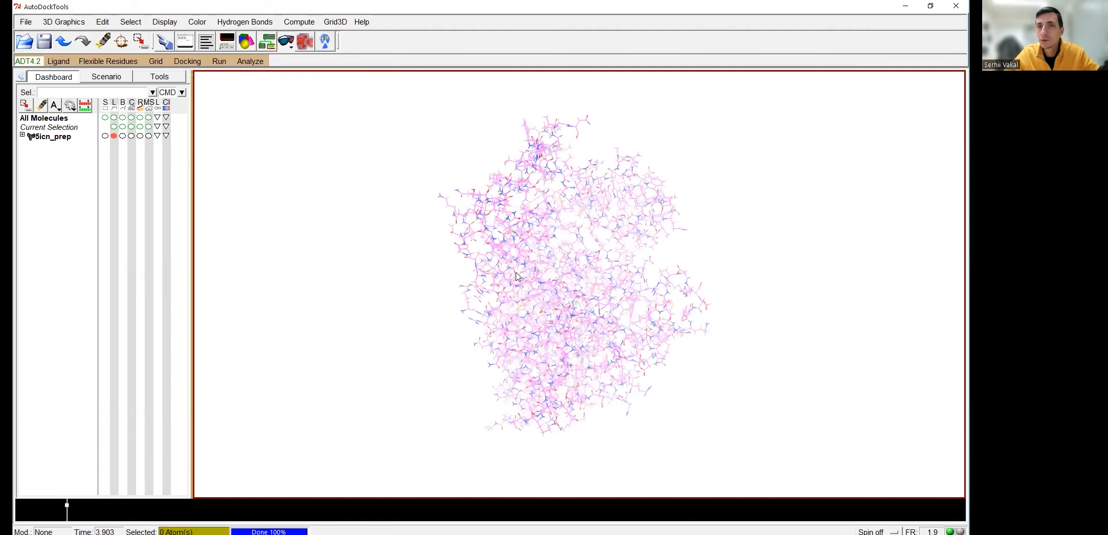
pyautogui.moveTo(568, 260)
pyautogui.mouseDown()
pyautogui.moveTo(410, 287)
pyautogui.moveTo(586, 254)
pyautogui.mouseUp()
pyautogui.moveTo(585, 255); pyautogui.dragTo(589, 253, button='right')
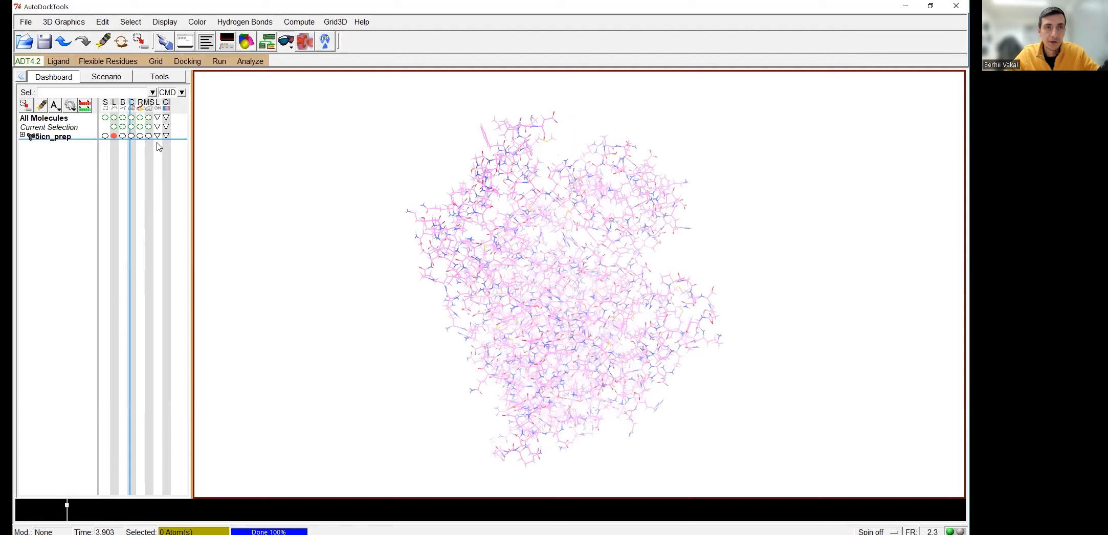
# Hide the lines of 5icn_prep, try to display it as a ribbon, and close the Python shell
pyautogui.click(114, 137)
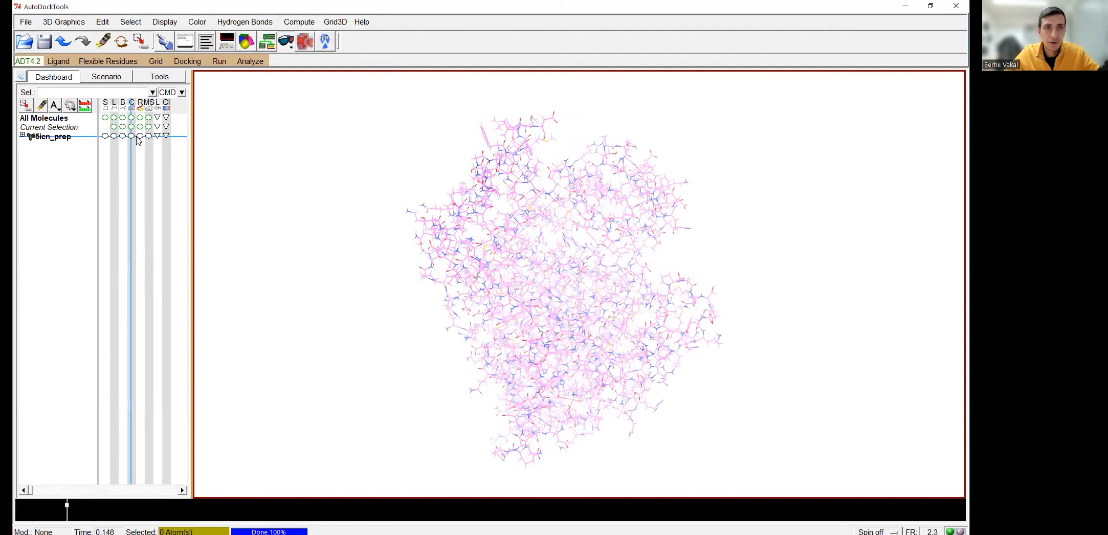
pyautogui.click(140, 135)
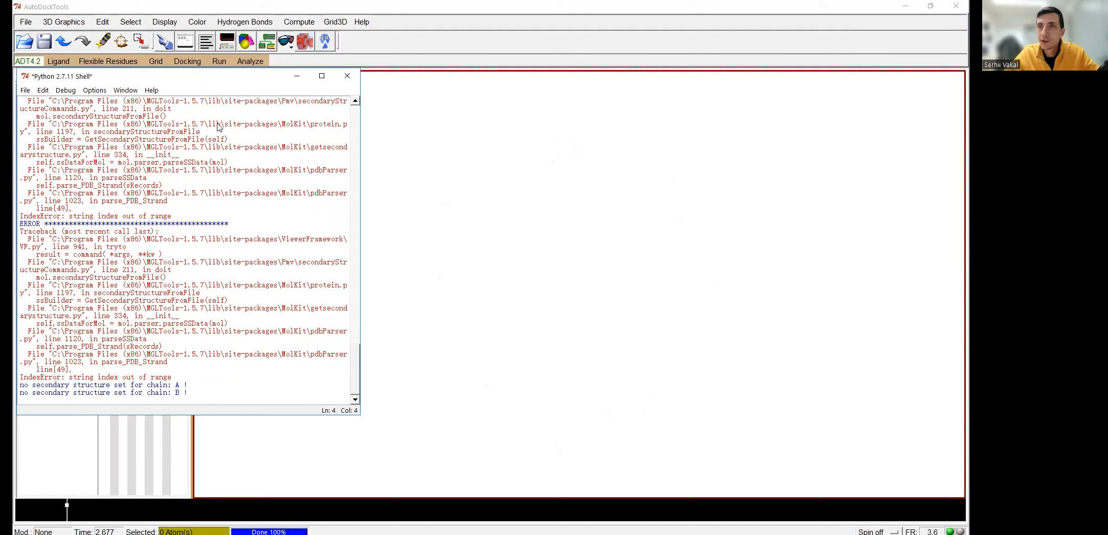
pyautogui.moveTo(186, 81); pyautogui.dragTo(189, 126)
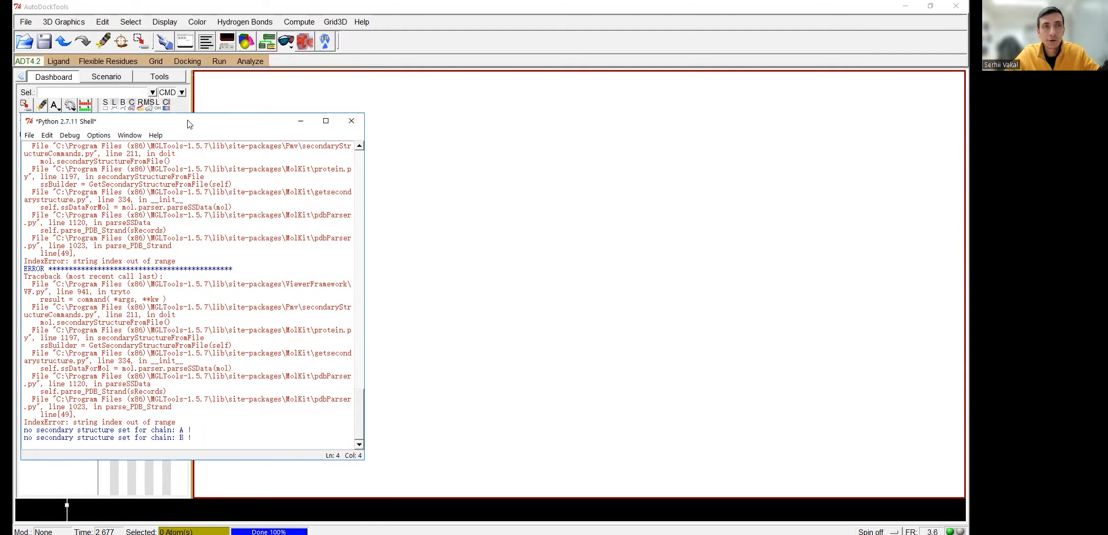
pyautogui.moveTo(190, 123); pyautogui.dragTo(184, 77)
pyautogui.click(346, 76)
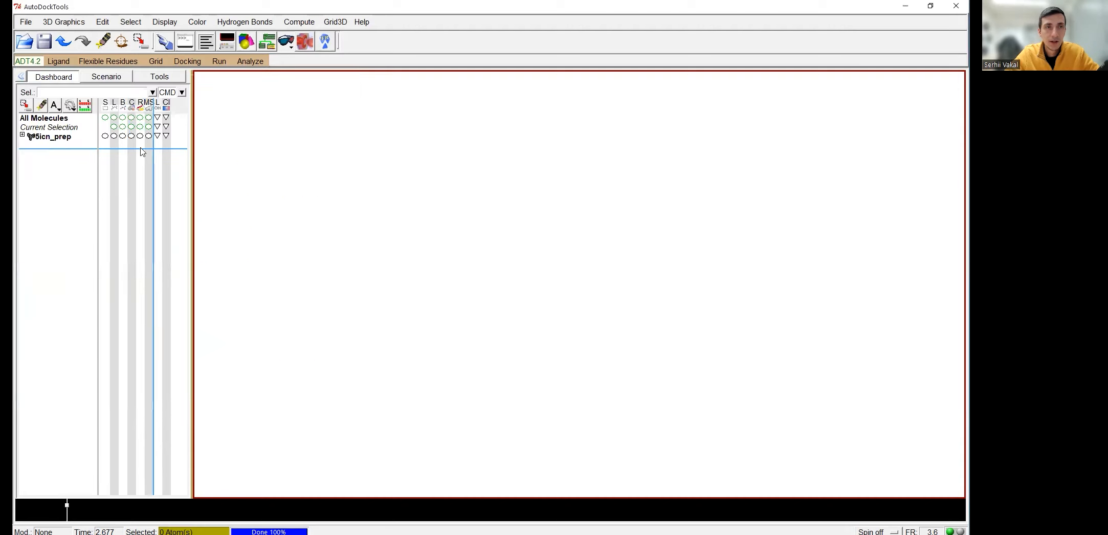
# Display the molecular surface of 5icn_prep
pyautogui.click(149, 136)
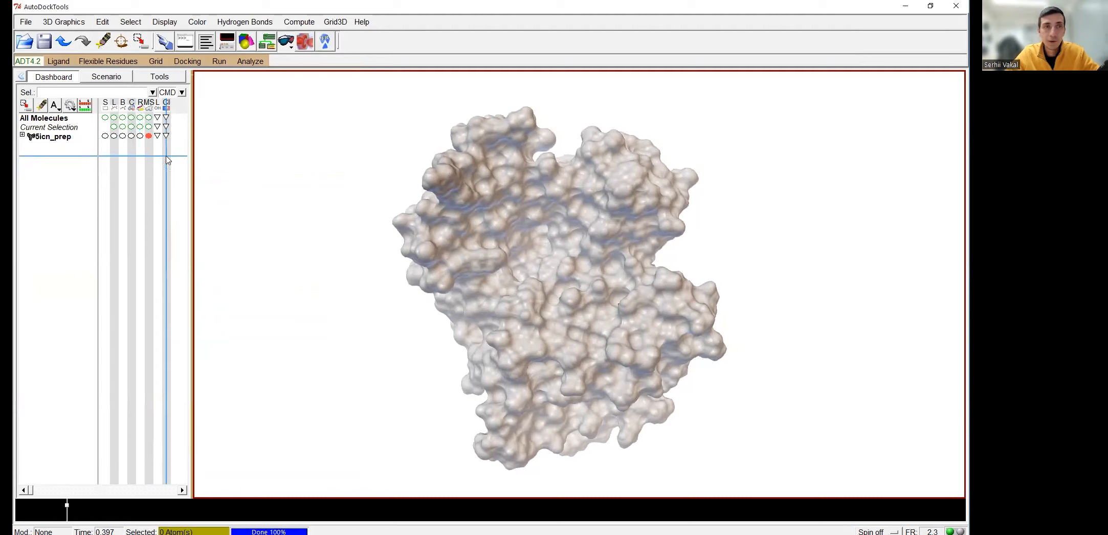
pyautogui.moveTo(504, 278); pyautogui.dragTo(509, 361)
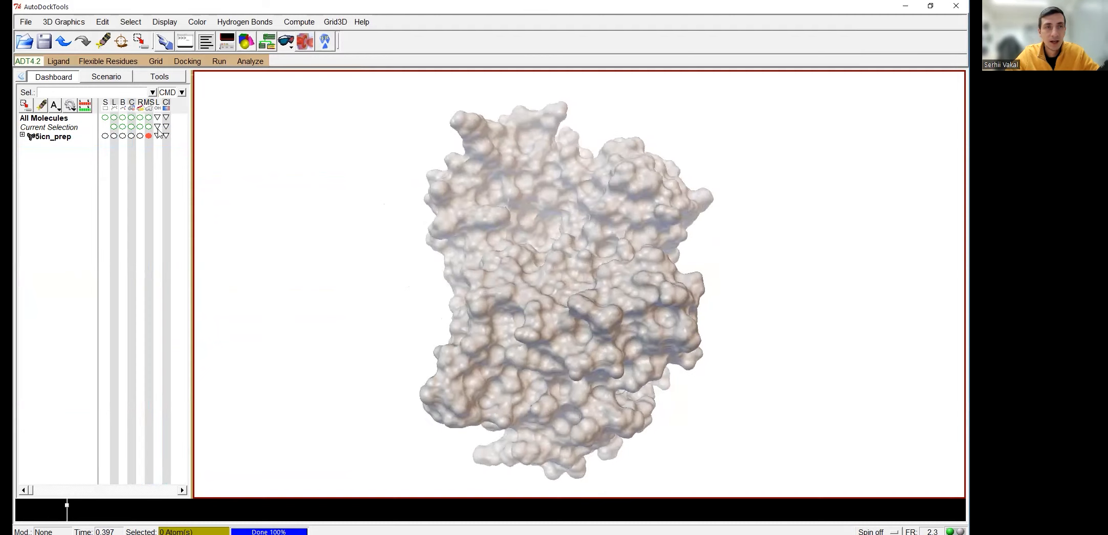
# Expand 5icn_prep, select only the atoms of chain A and delete them
pyautogui.click(105, 136)
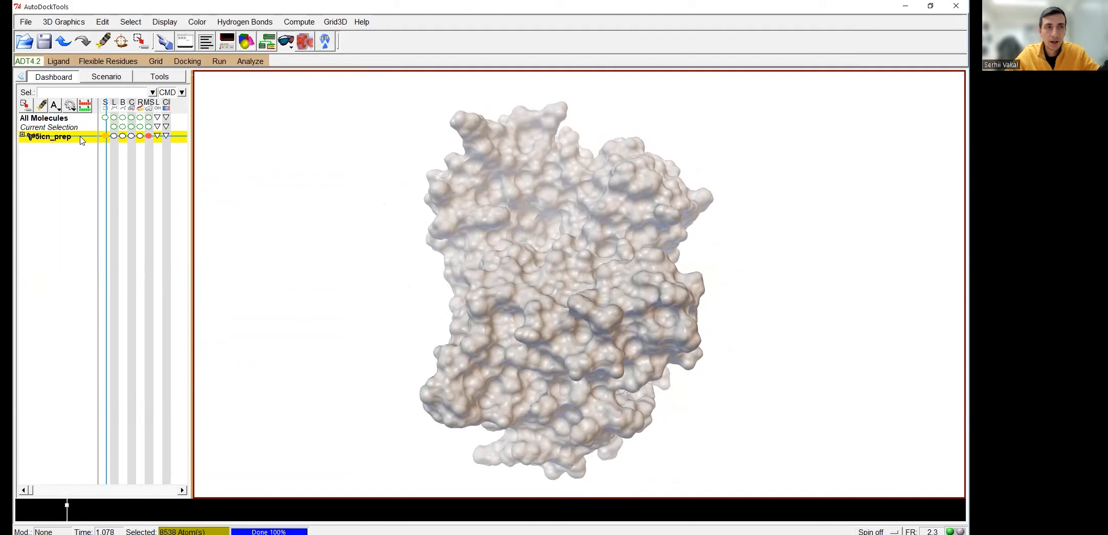
pyautogui.click(22, 136)
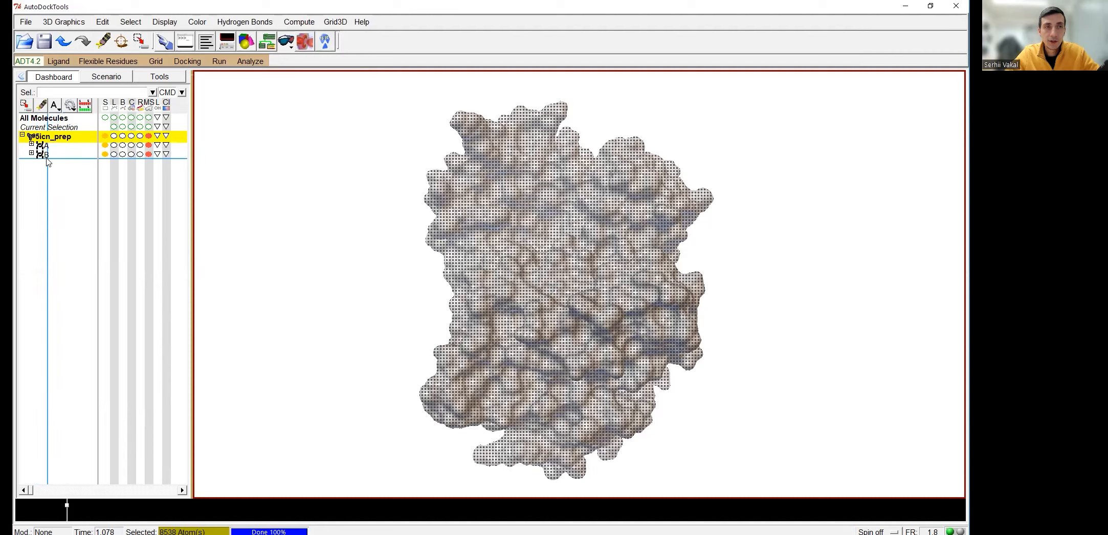
pyautogui.click(45, 146)
pyautogui.click(105, 145)
pyautogui.click(104, 145)
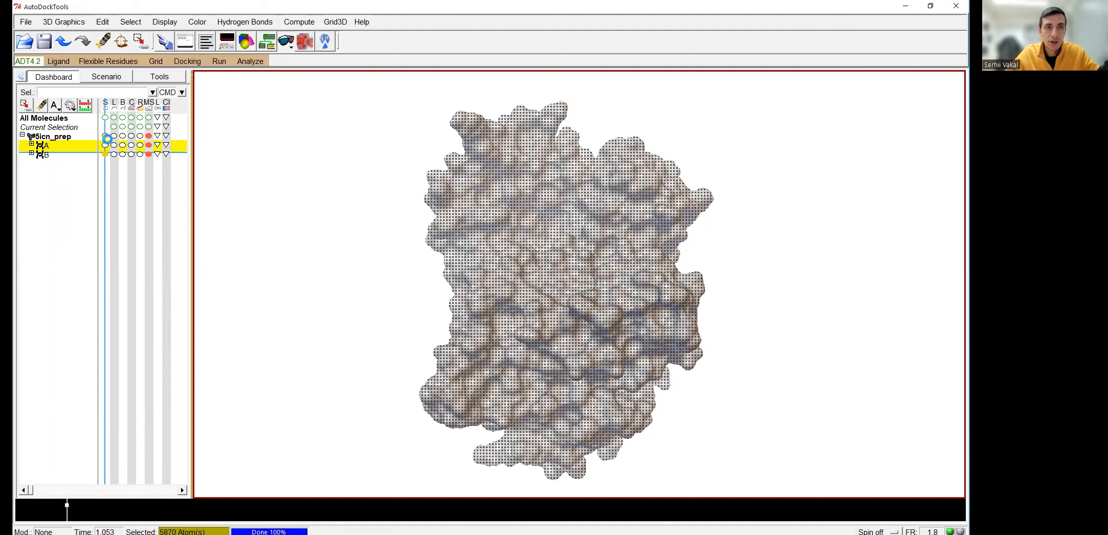
pyautogui.click(105, 145)
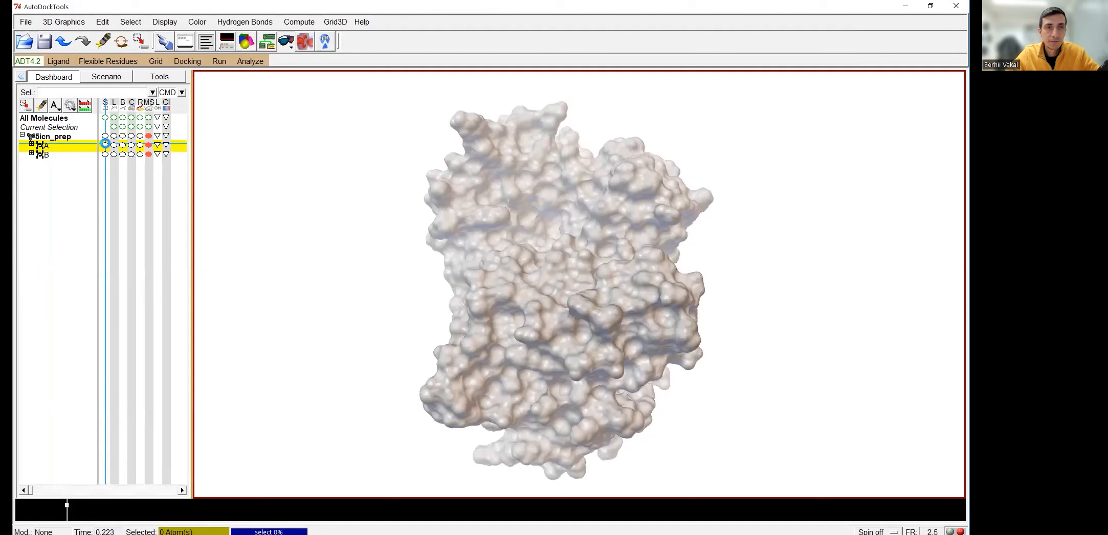
pyautogui.rightClick(43, 147)
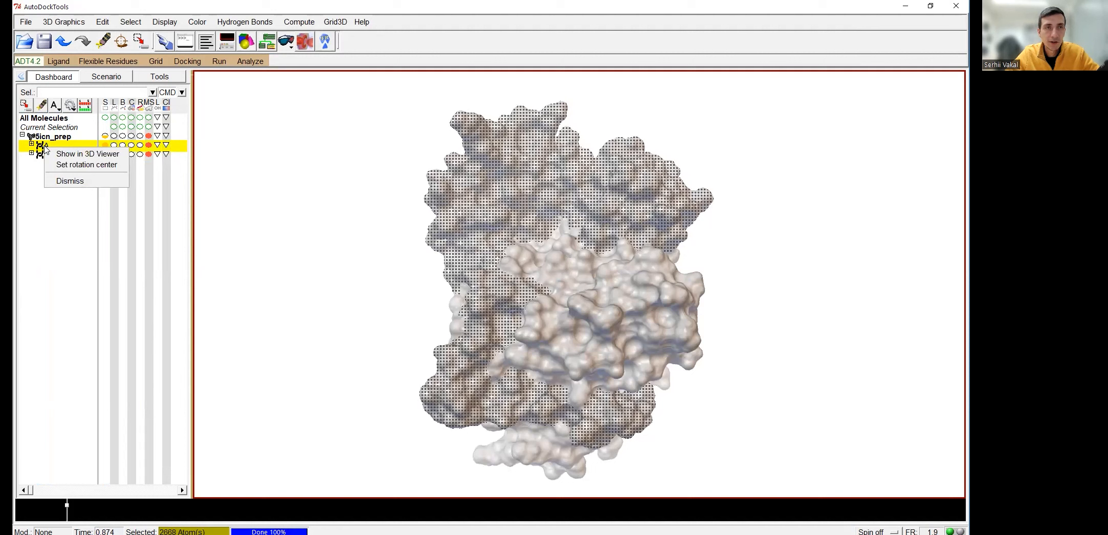
pyautogui.click(103, 22)
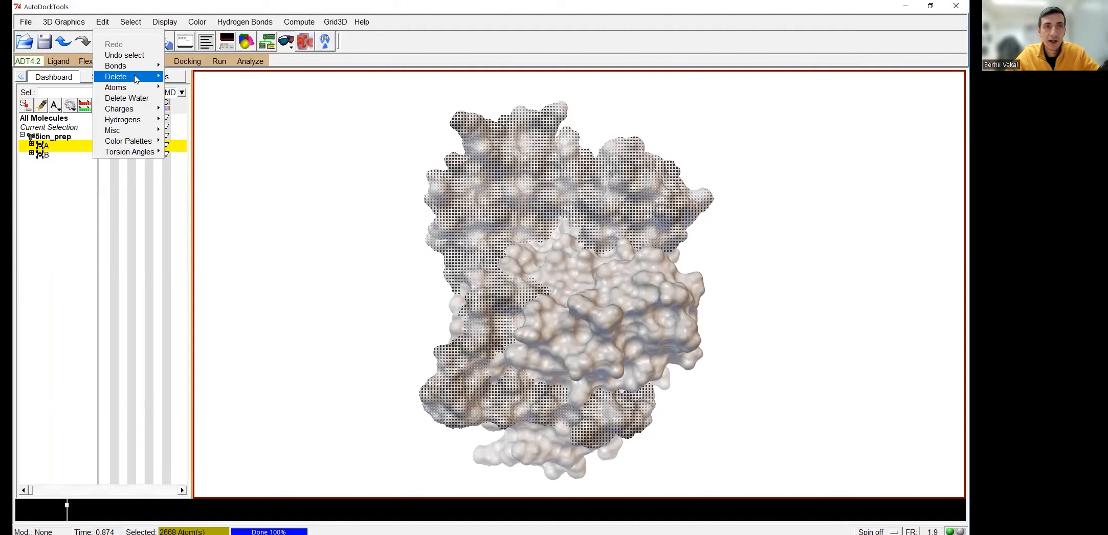
pyautogui.moveTo(134, 78)
pyautogui.click(197, 107)
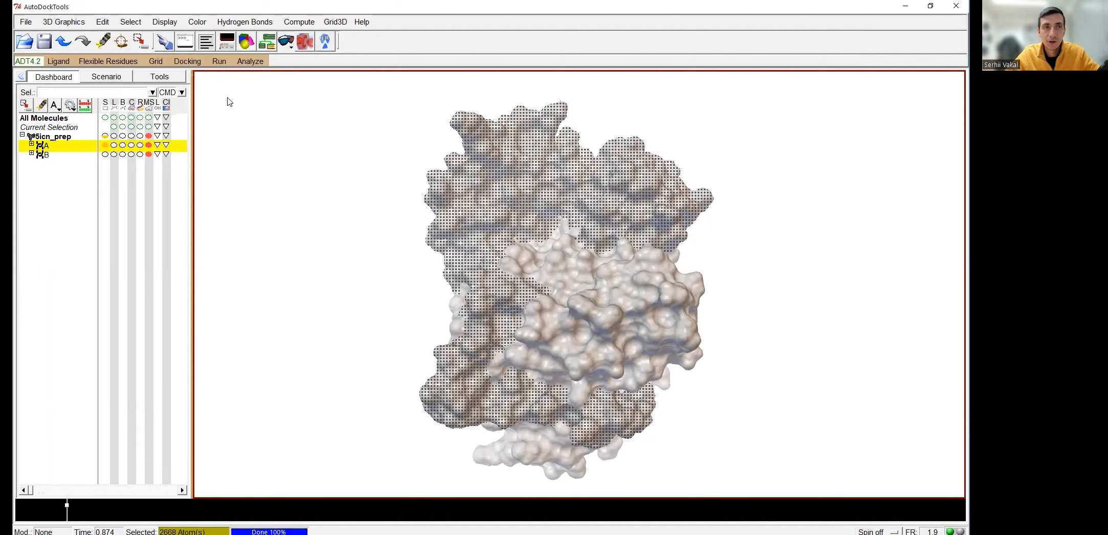
pyautogui.click(81, 58)
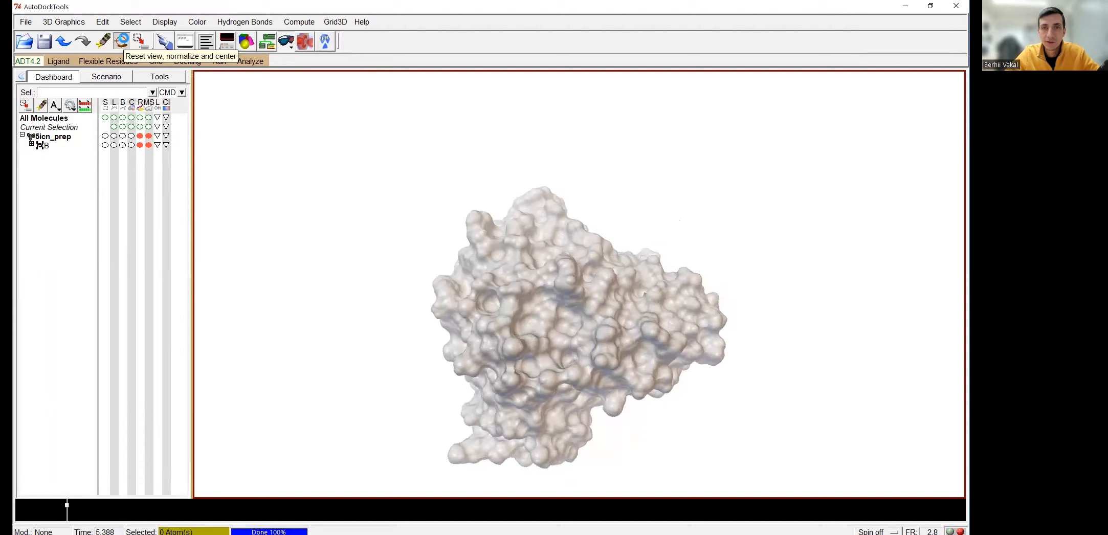
# Reset the view around the remaining protein, expand chain B's residue list and highlight the ZN 401 entry near its end
pyautogui.click(122, 41)
pyautogui.moveTo(546, 164); pyautogui.dragTo(464, 316)
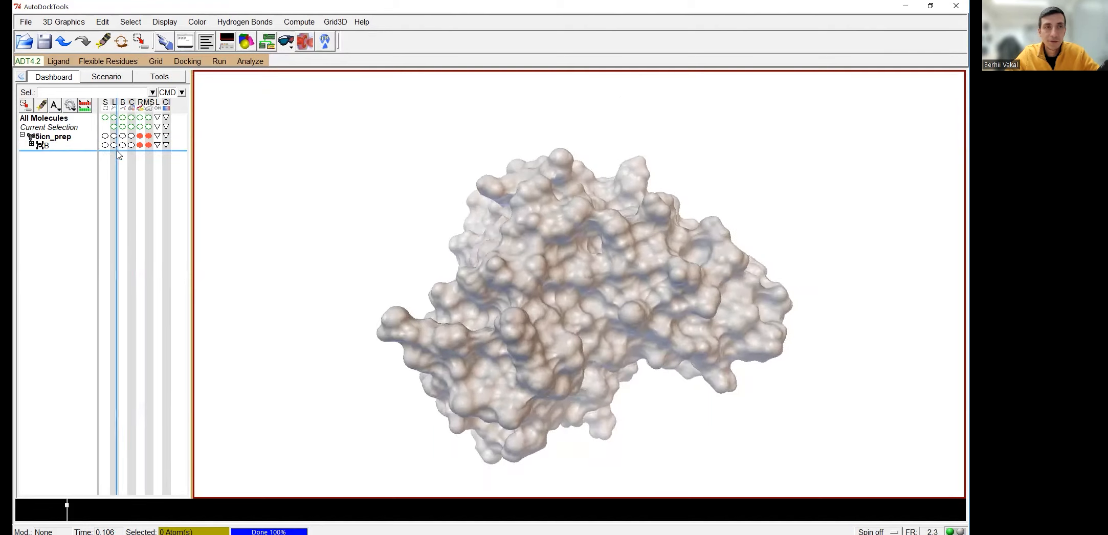
pyautogui.click(31, 143)
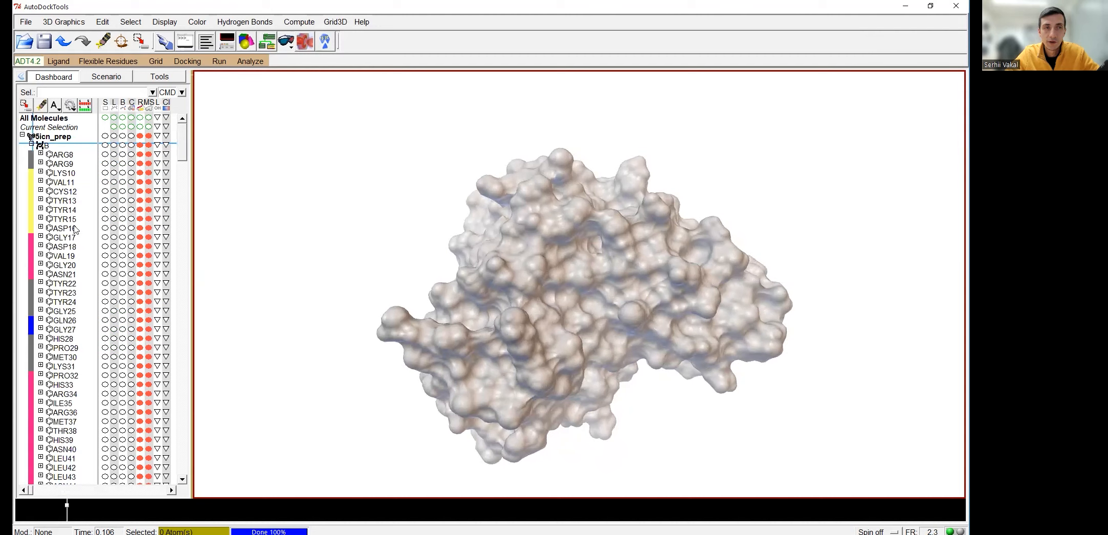
pyautogui.scroll(-4, 110, 167)
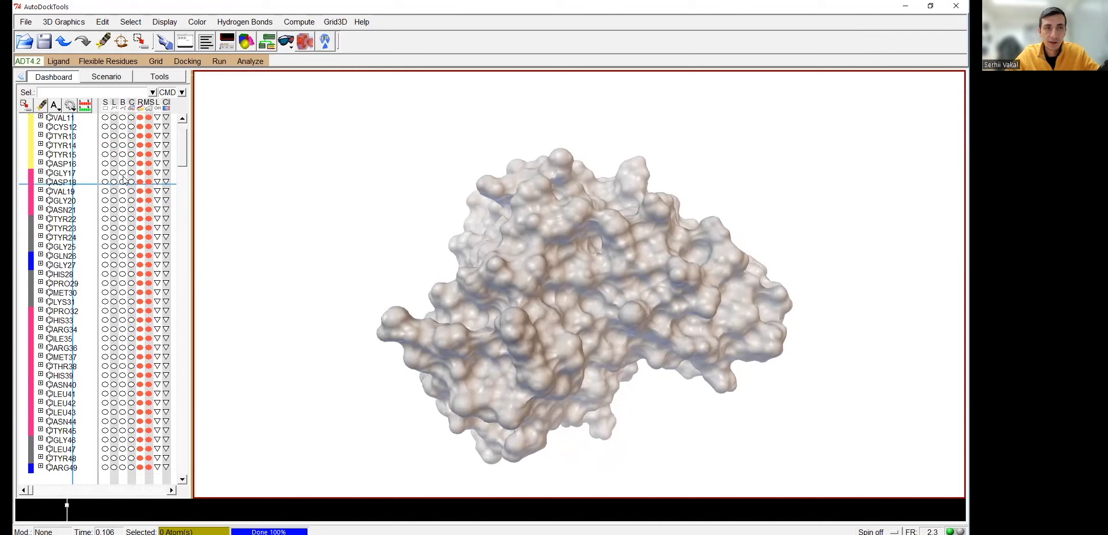
pyautogui.moveTo(182, 151); pyautogui.dragTo(190, 486)
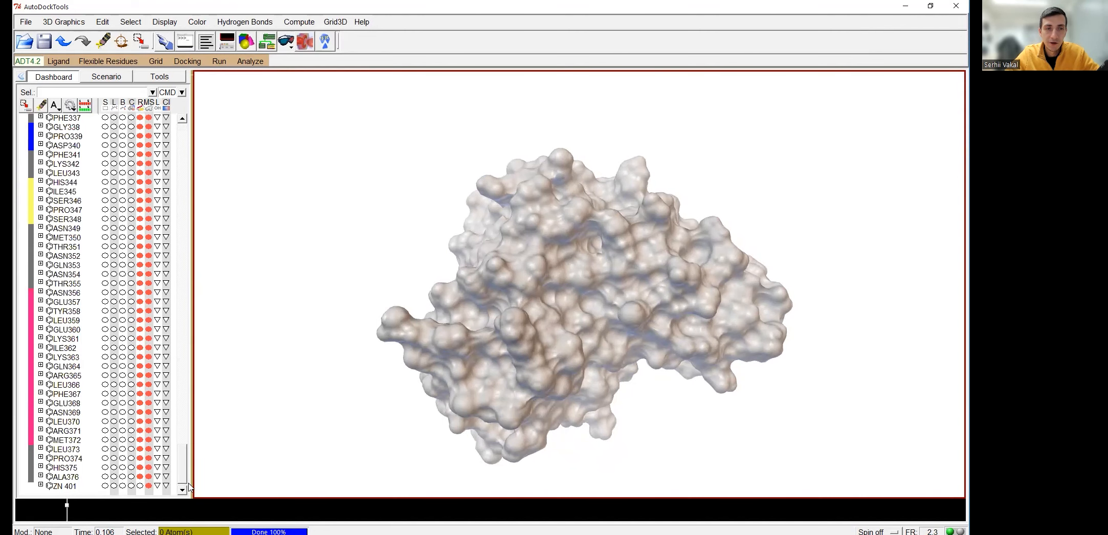
pyautogui.click(182, 491)
pyautogui.click(182, 491)
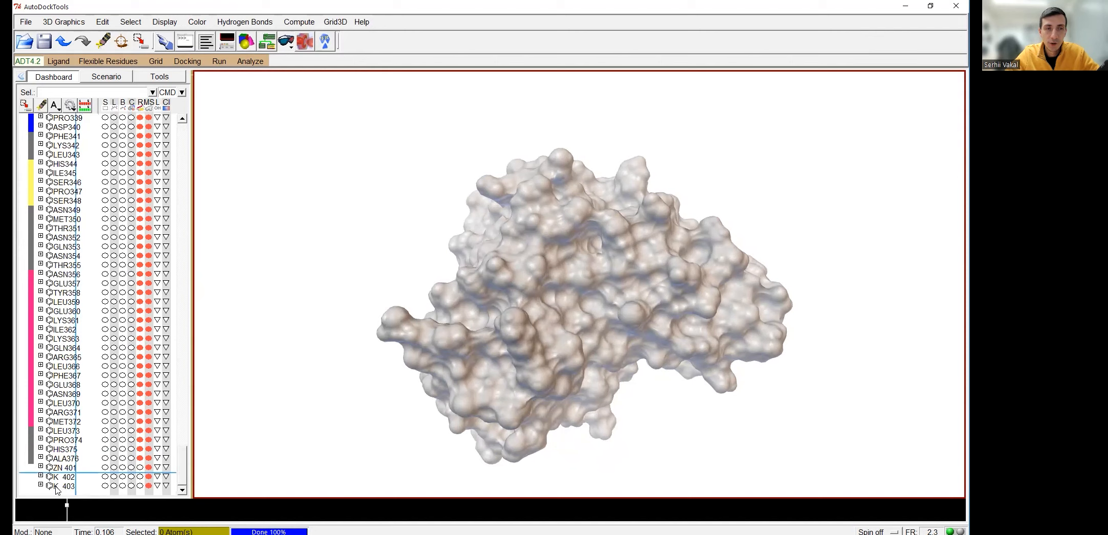
pyautogui.click(63, 468)
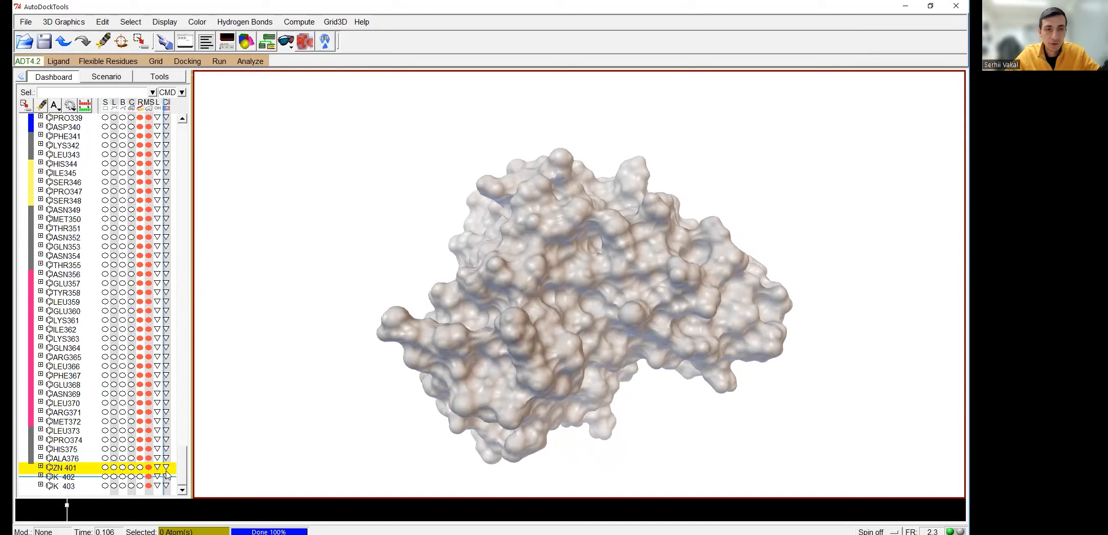
pyautogui.click(166, 468)
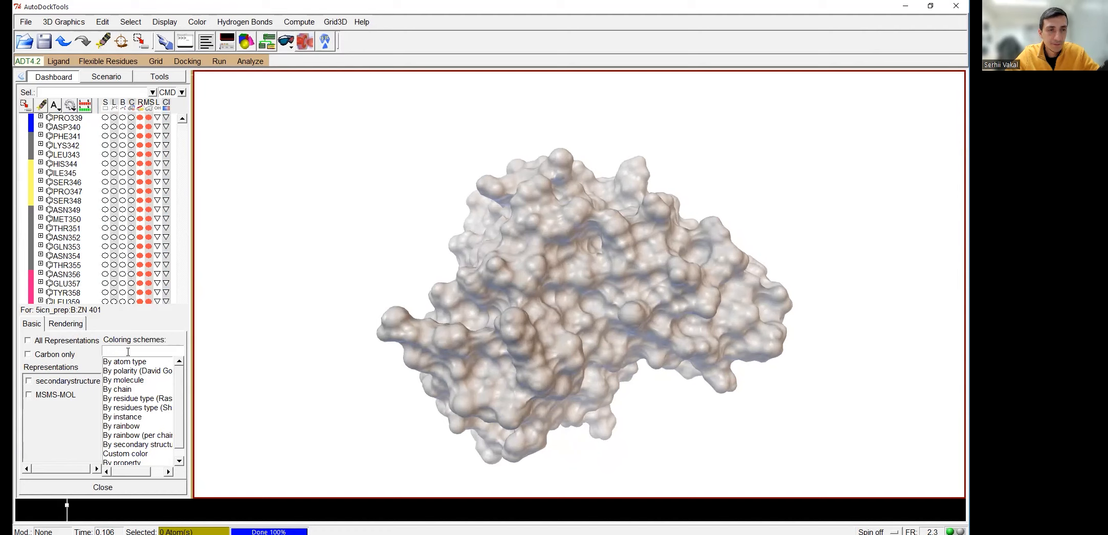
pyautogui.click(142, 453)
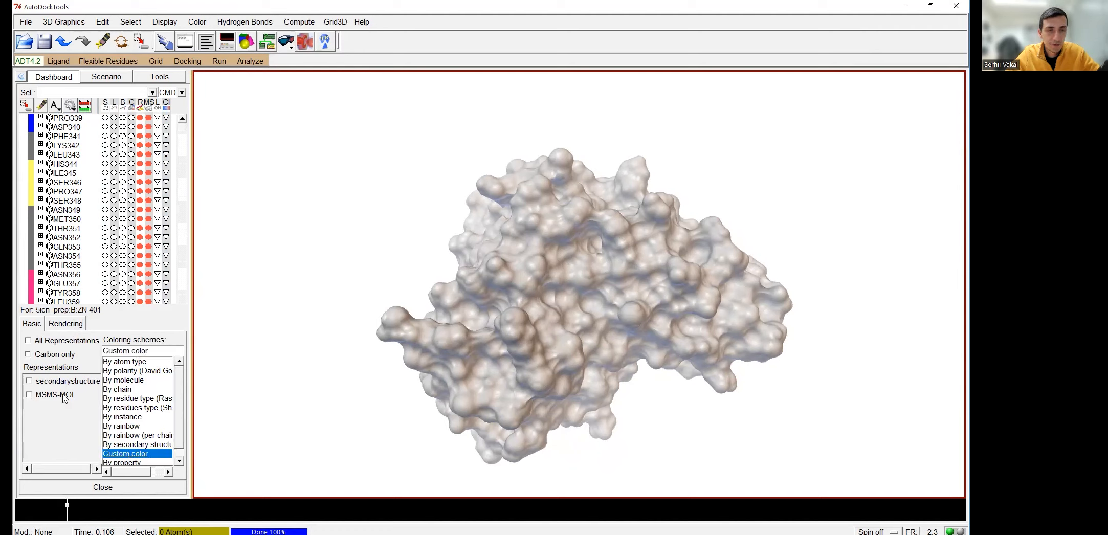
pyautogui.click(103, 487)
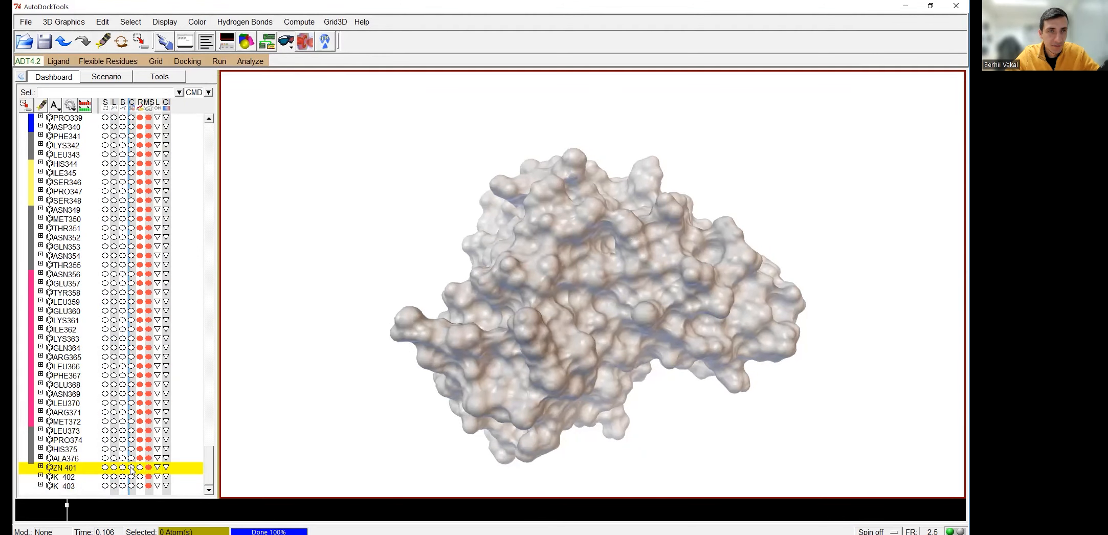
# Display the ZN 401 atom of chain B as a CPK sphere and give all its representations a custom green color
pyautogui.click(131, 467)
pyautogui.click(166, 468)
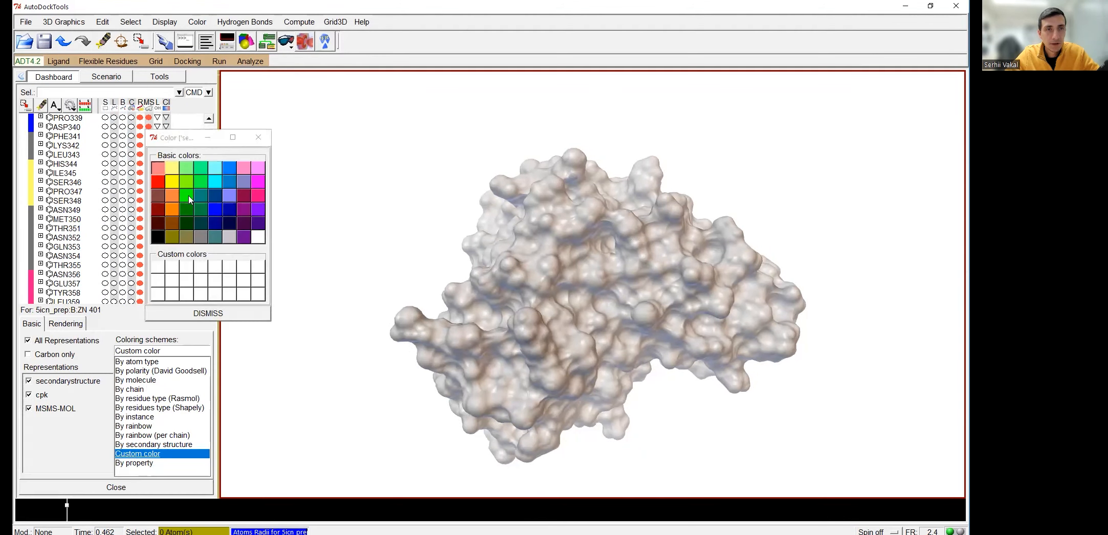
pyautogui.click(190, 200)
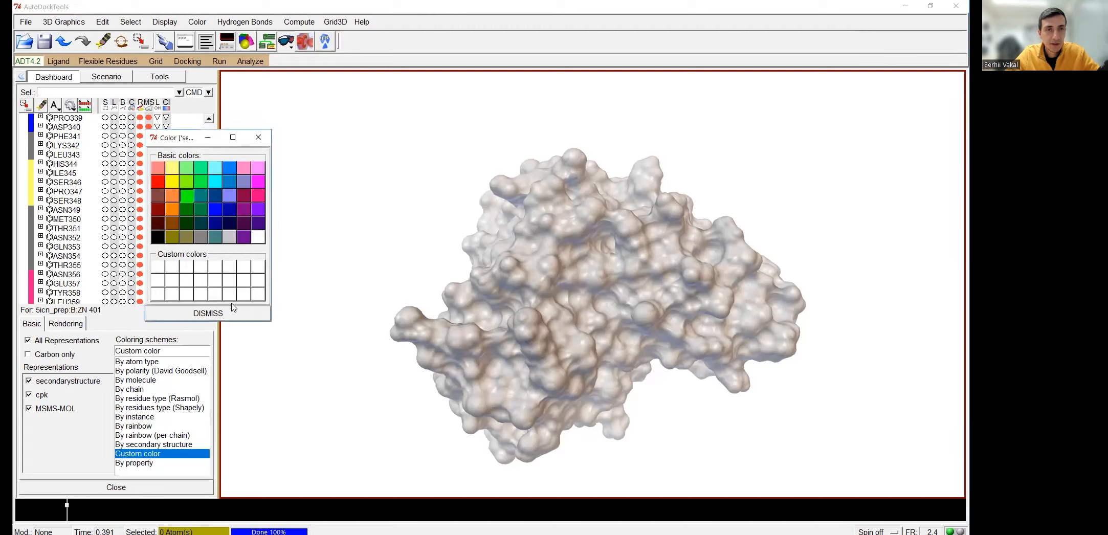
pyautogui.click(261, 137)
pyautogui.click(163, 490)
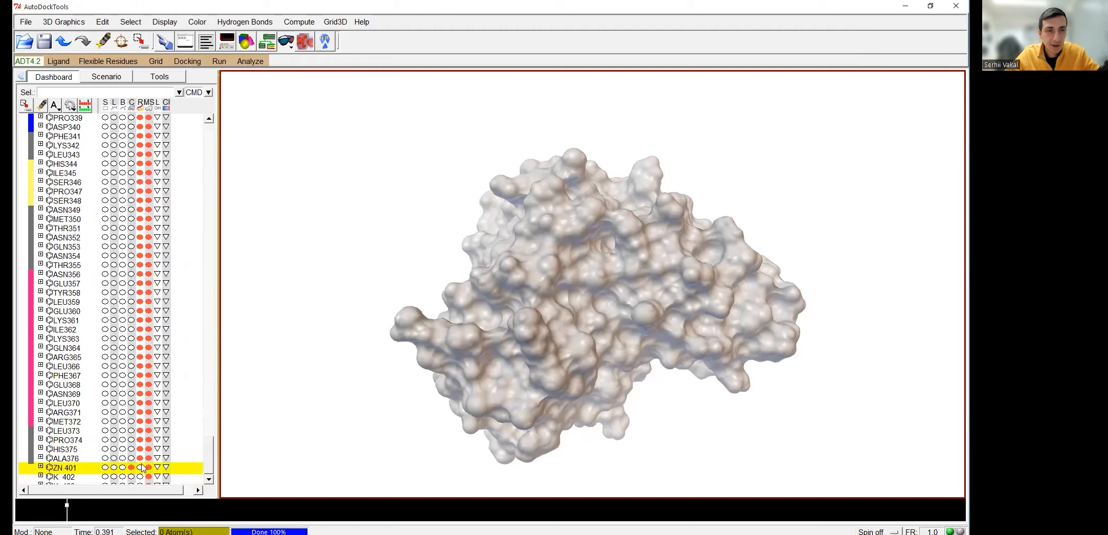
# Hide the molecular surface of 5icn_prep to expose the zinc sphere
pyautogui.moveTo(210, 469); pyautogui.dragTo(208, 144)
pyautogui.click(148, 137)
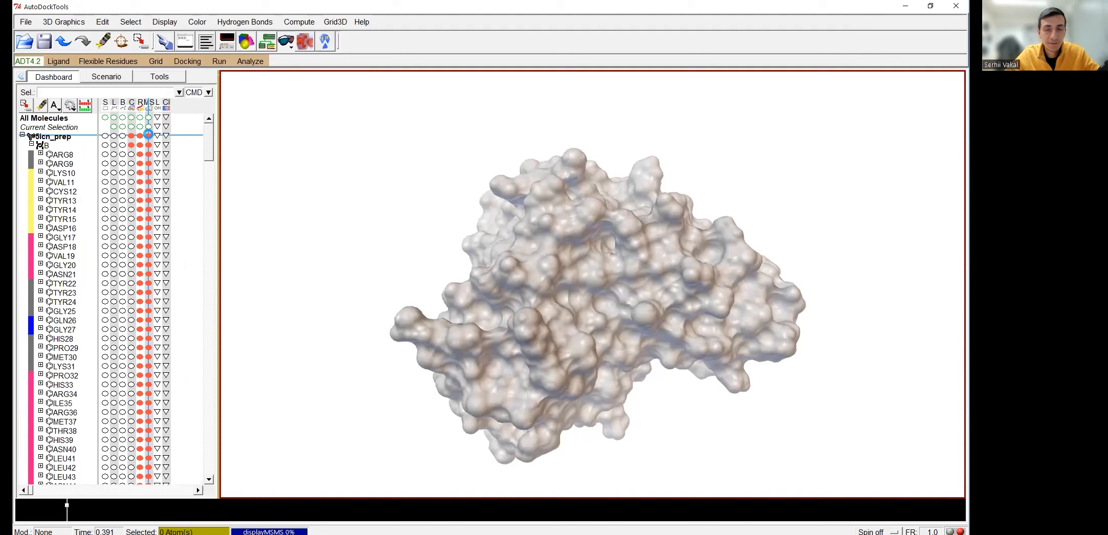
pyautogui.click(148, 134)
pyautogui.moveTo(595, 308); pyautogui.dragTo(576, 340)
pyautogui.scroll(5, 618, 358)
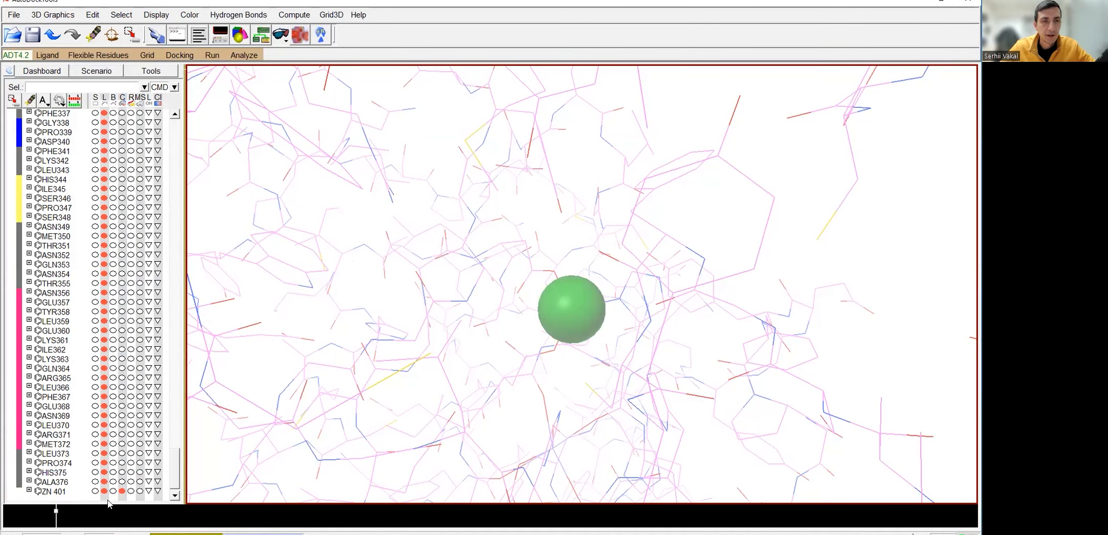
# Select only the ZN 401 atom at the end of chain B's residue list
pyautogui.click(94, 490)
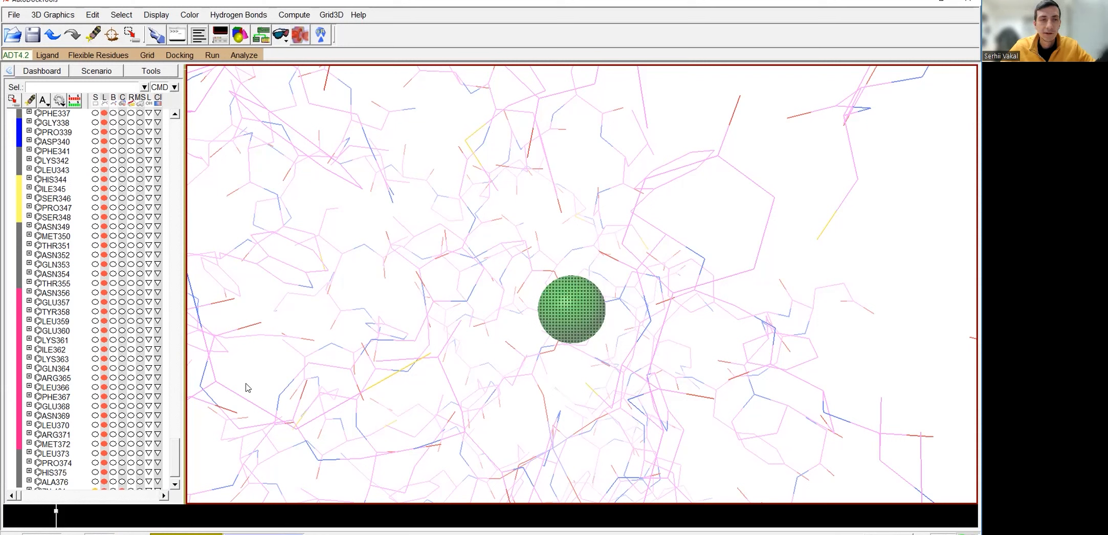
pyautogui.scroll(-1, 118, 443)
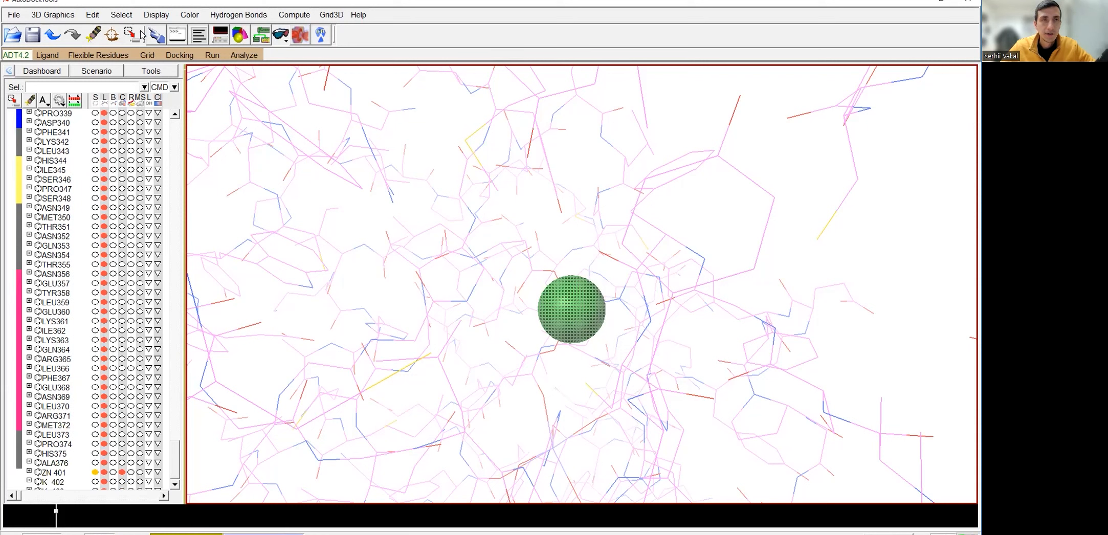
pyautogui.click(94, 35)
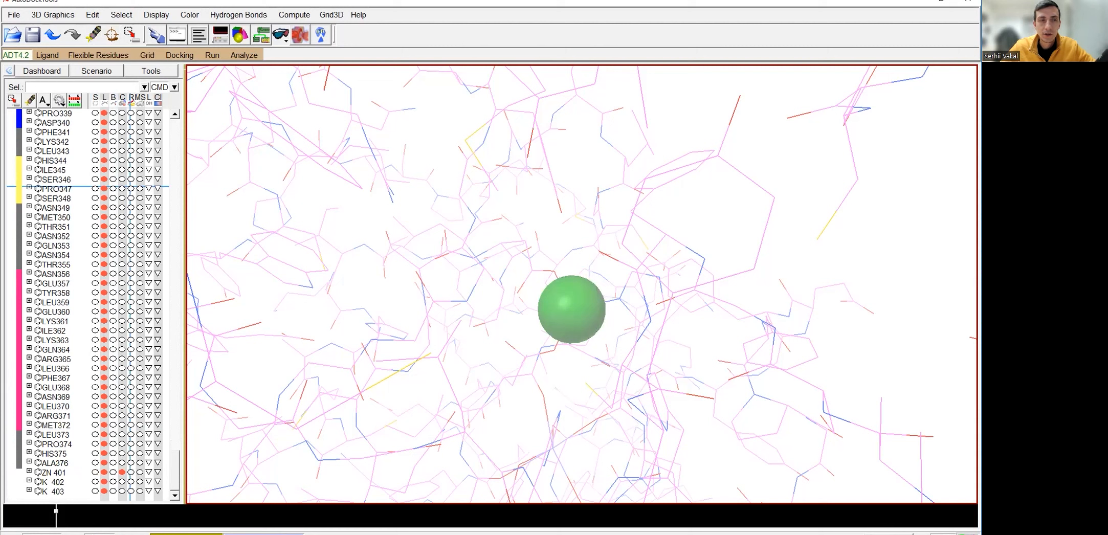
pyautogui.click(97, 471)
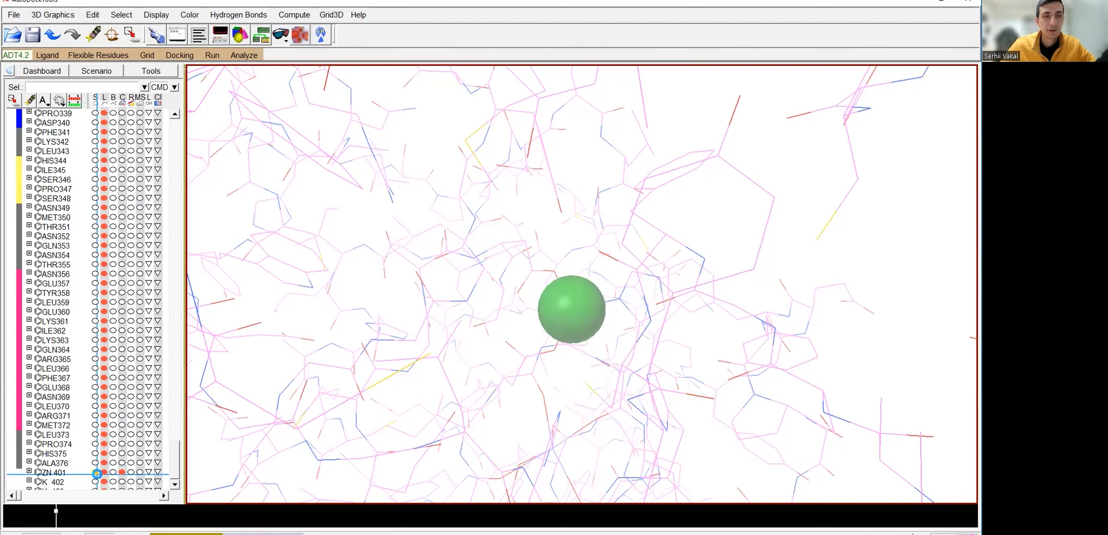
pyautogui.click(95, 473)
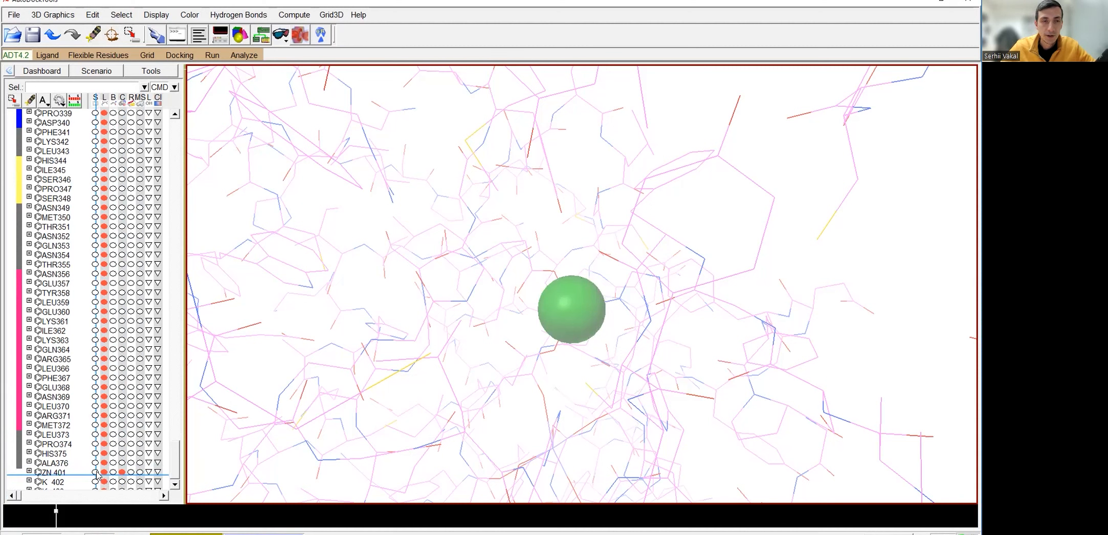
pyautogui.click(96, 472)
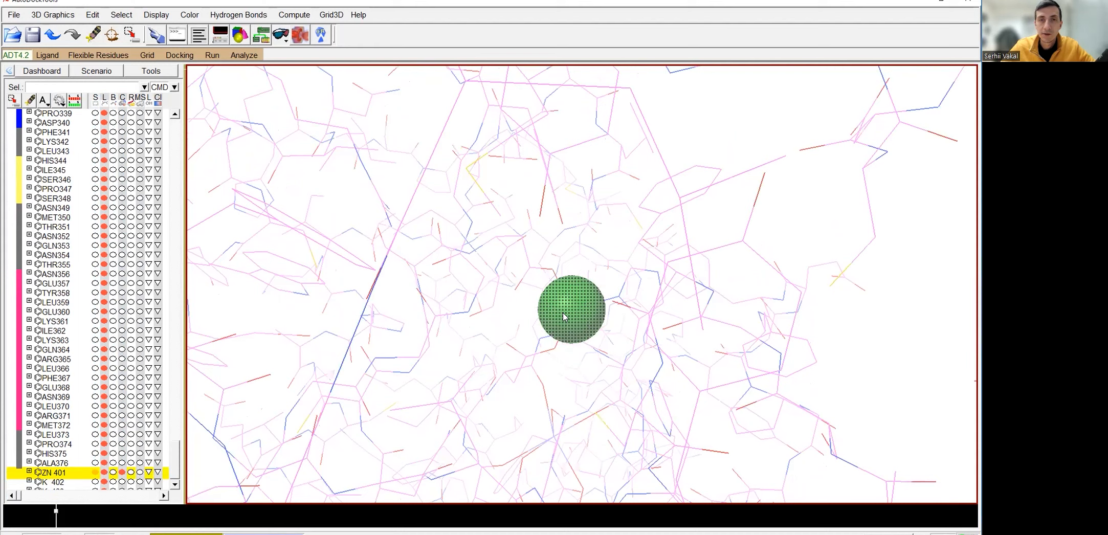
# Select all atoms in a spherical region of radius 4.58 centered on the current ZN 401 selection, using all molecules as base
pyautogui.click(115, 16)
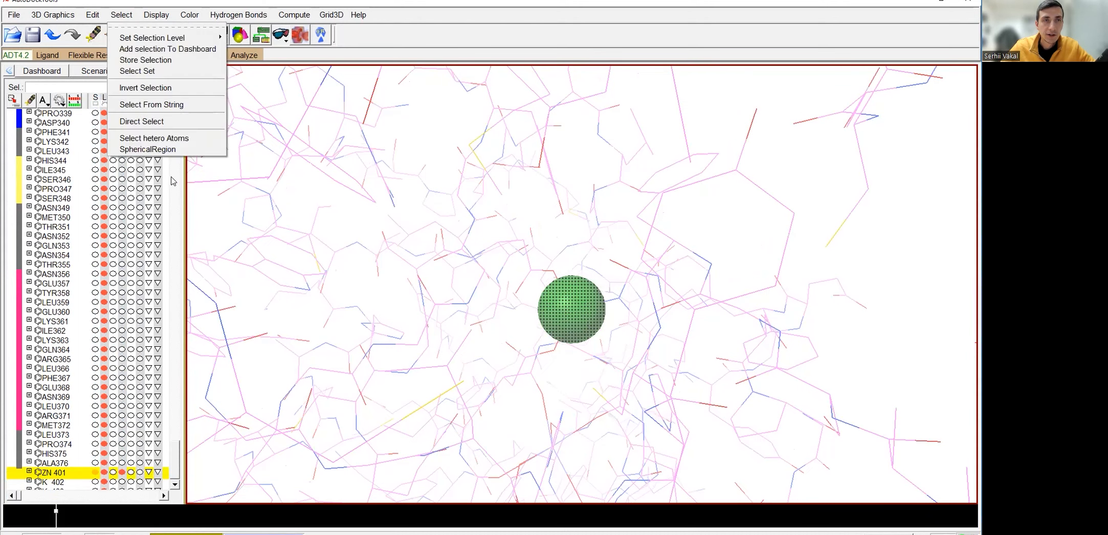
pyautogui.click(139, 149)
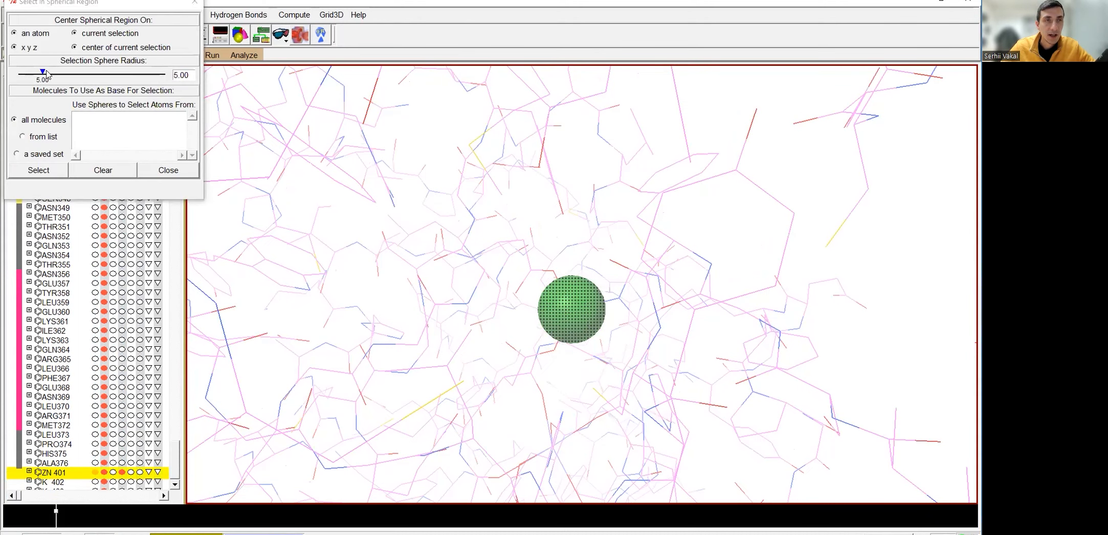
pyautogui.moveTo(42, 73); pyautogui.dragTo(40, 81)
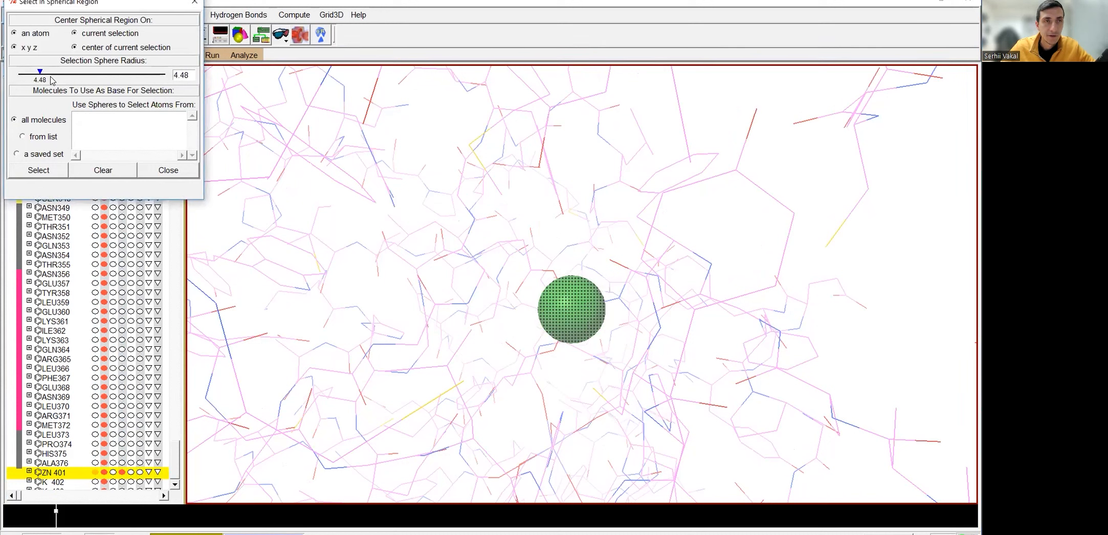
pyautogui.moveTo(41, 75); pyautogui.dragTo(40, 76)
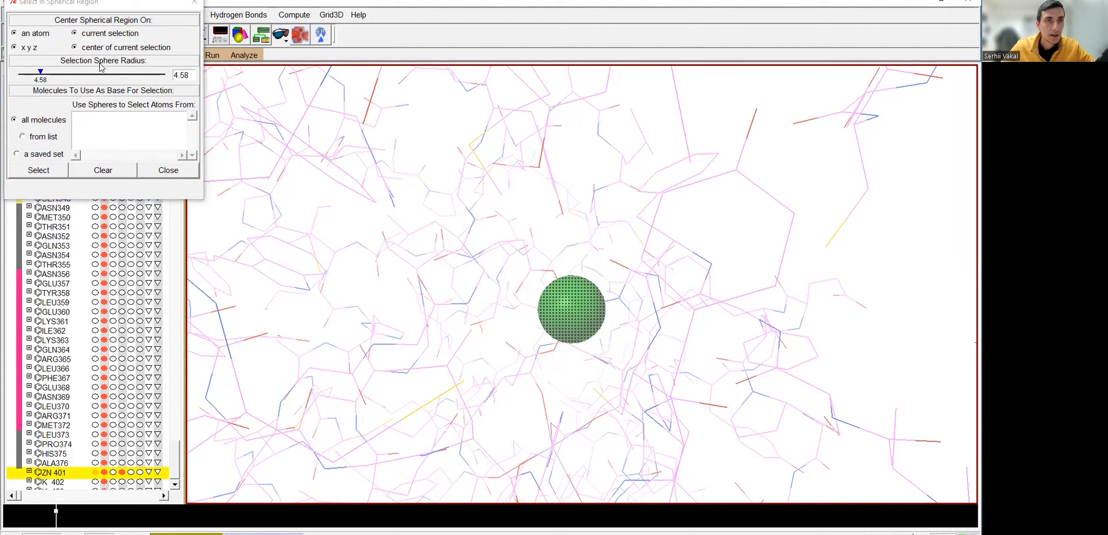
pyautogui.click(75, 35)
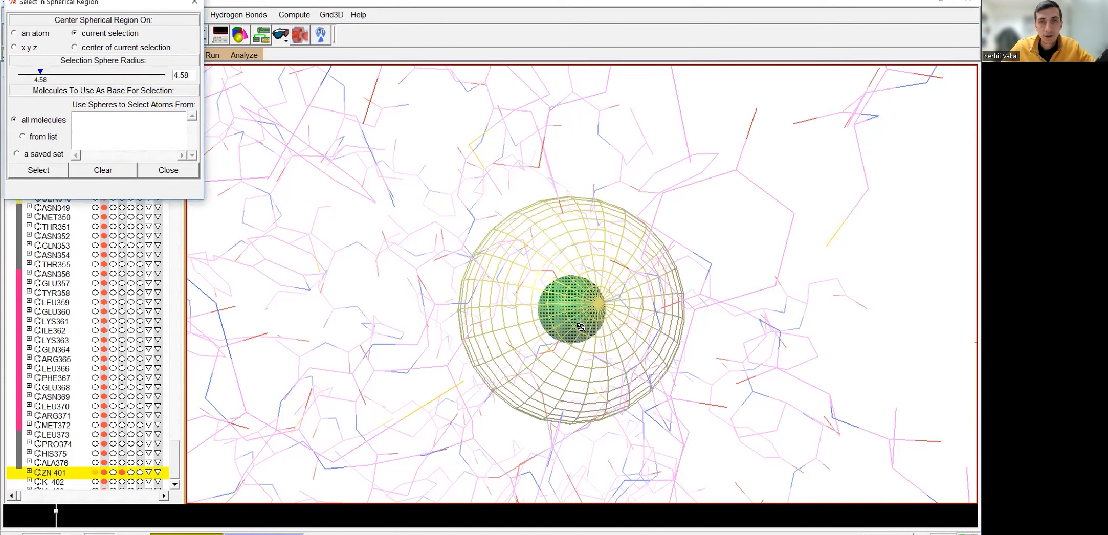
pyautogui.moveTo(581, 326); pyautogui.dragTo(582, 307)
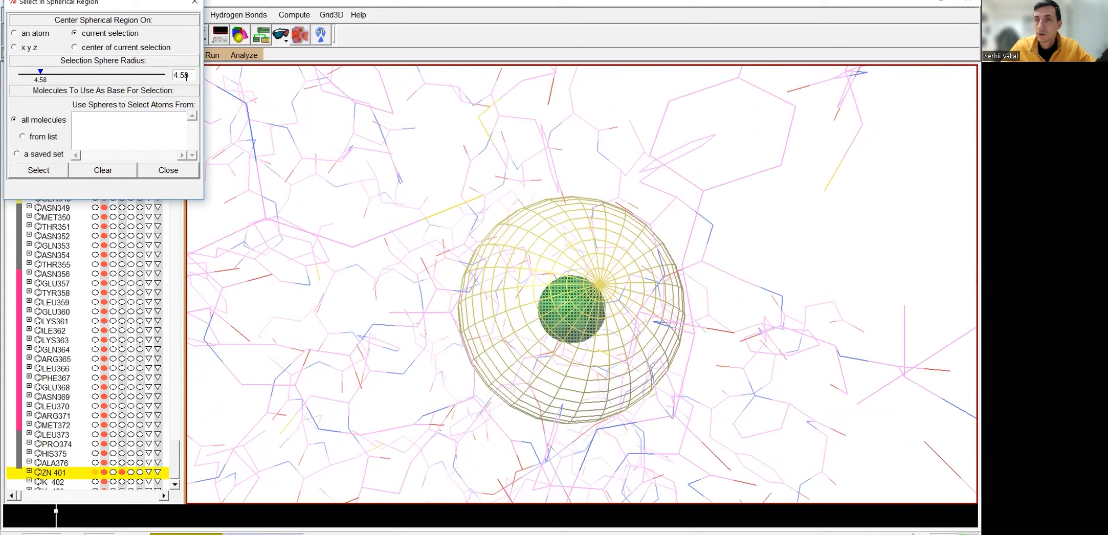
pyautogui.click(38, 171)
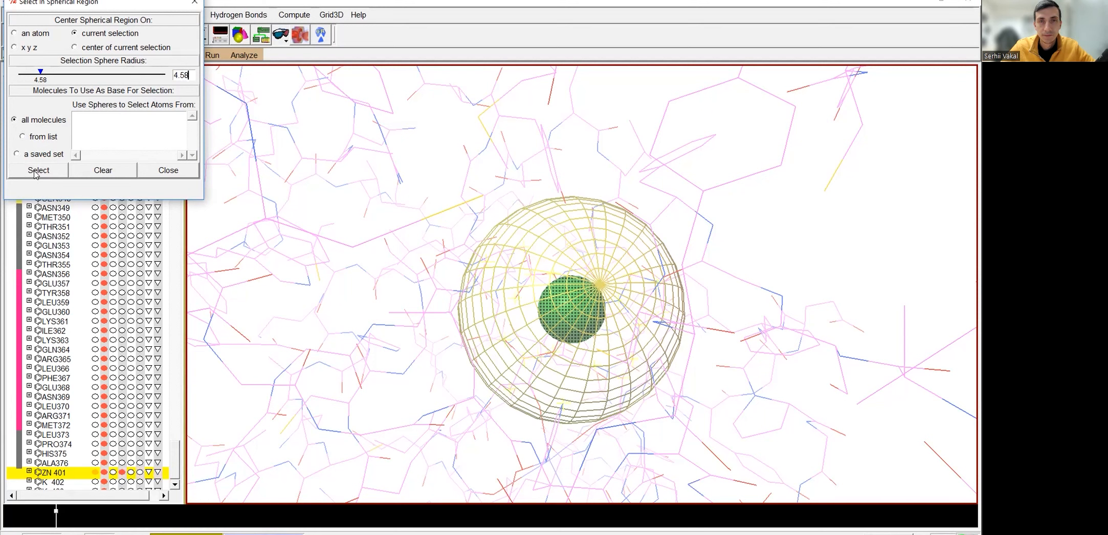
pyautogui.click(192, 4)
# Examine the atoms selected around the zinc and look through chain B's residue list for the residues they belong to
pyautogui.moveTo(531, 347)
pyautogui.mouseDown(button='middle')
pyautogui.moveTo(517, 307)
pyautogui.moveTo(536, 335)
pyautogui.mouseUp(button='middle')
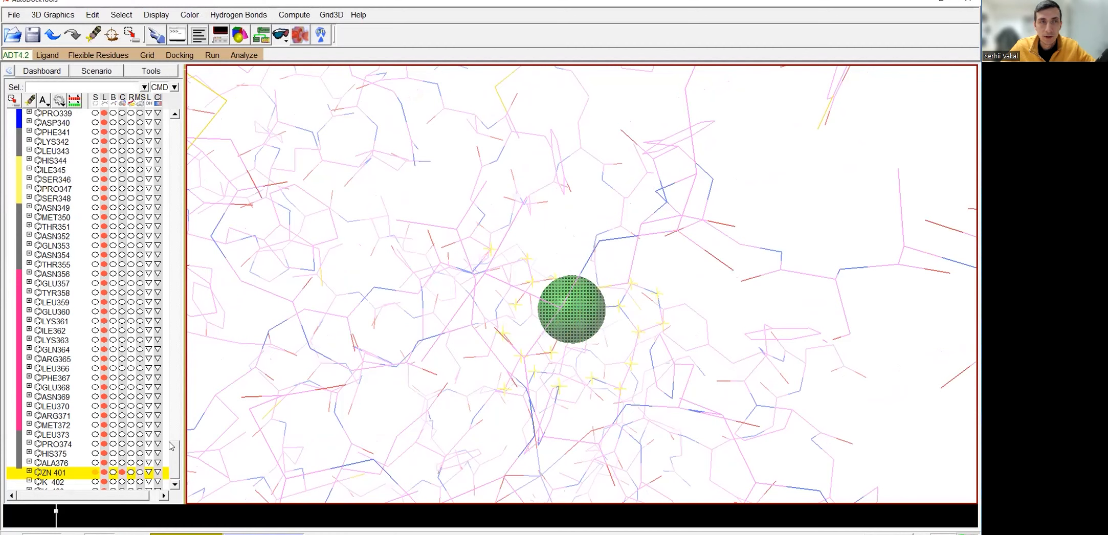
pyautogui.moveTo(174, 457); pyautogui.dragTo(175, 381)
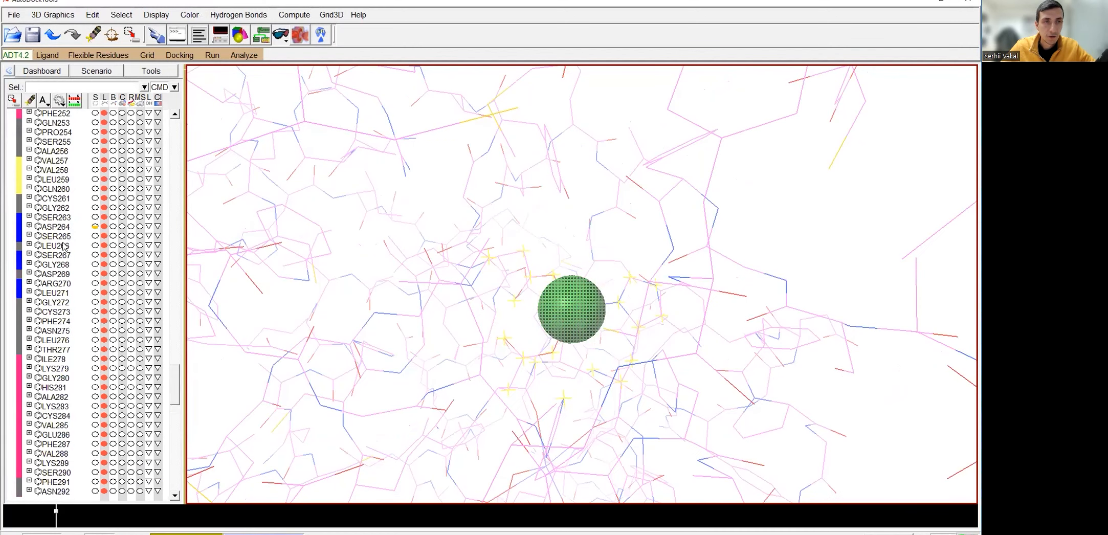
pyautogui.click(175, 114)
pyautogui.click(175, 114)
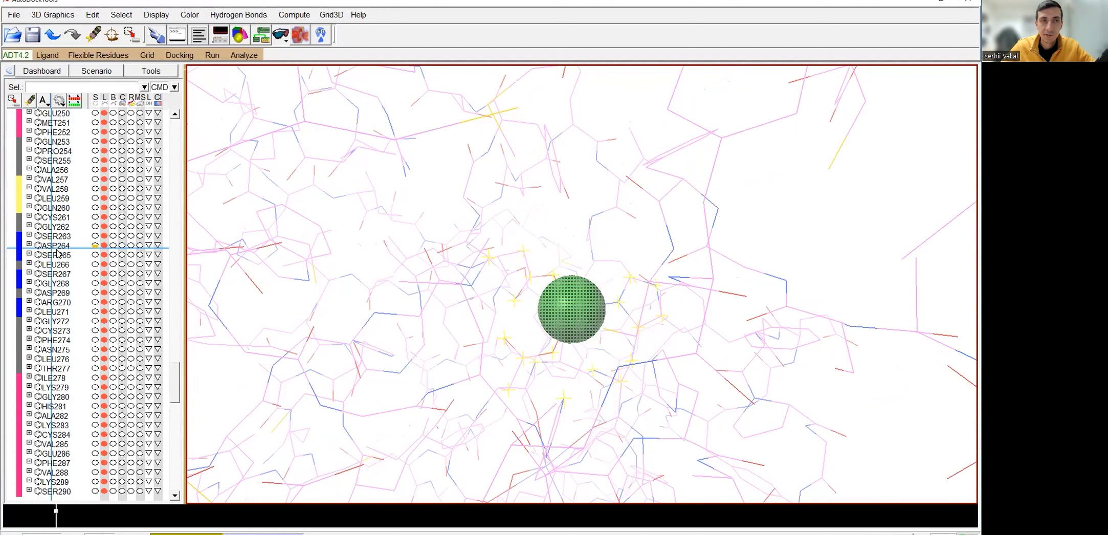
pyautogui.scroll(2, 102, 276)
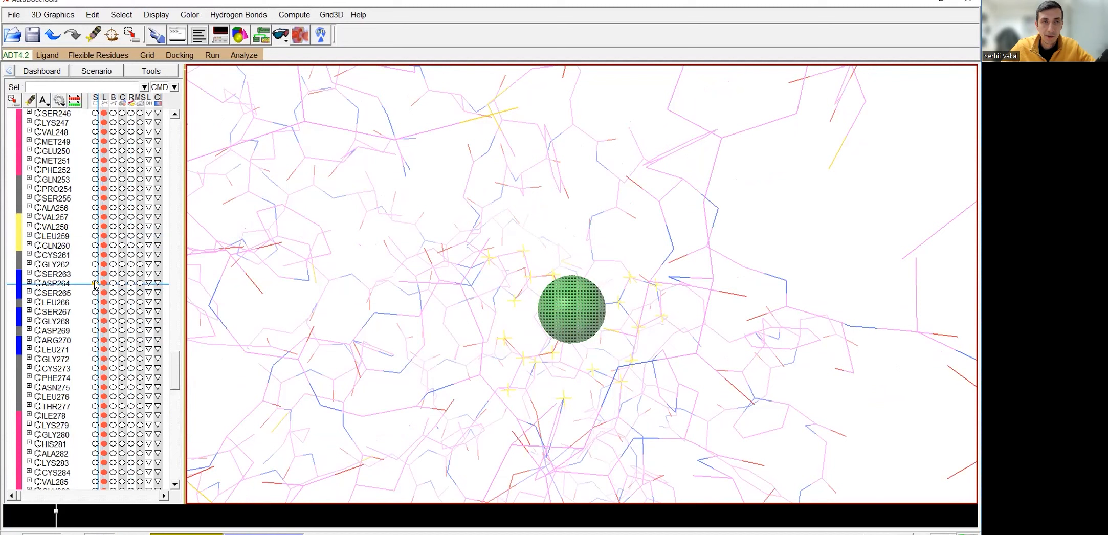
pyautogui.scroll(2, 102, 265)
pyautogui.scroll(3, 102, 265)
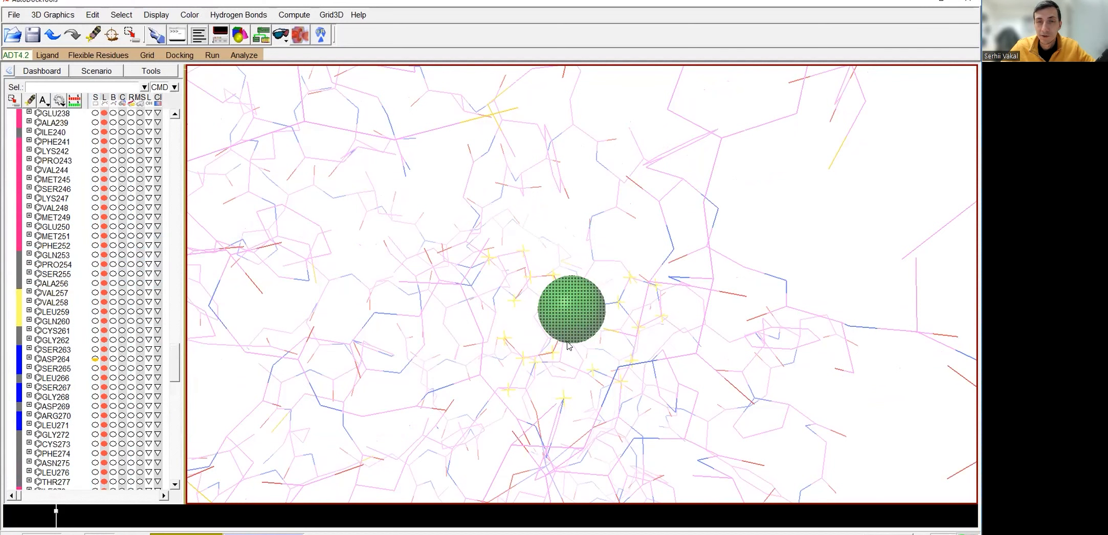
# Add the current spherical selection to the dashboard as a set named set_2
pyautogui.click(93, 15)
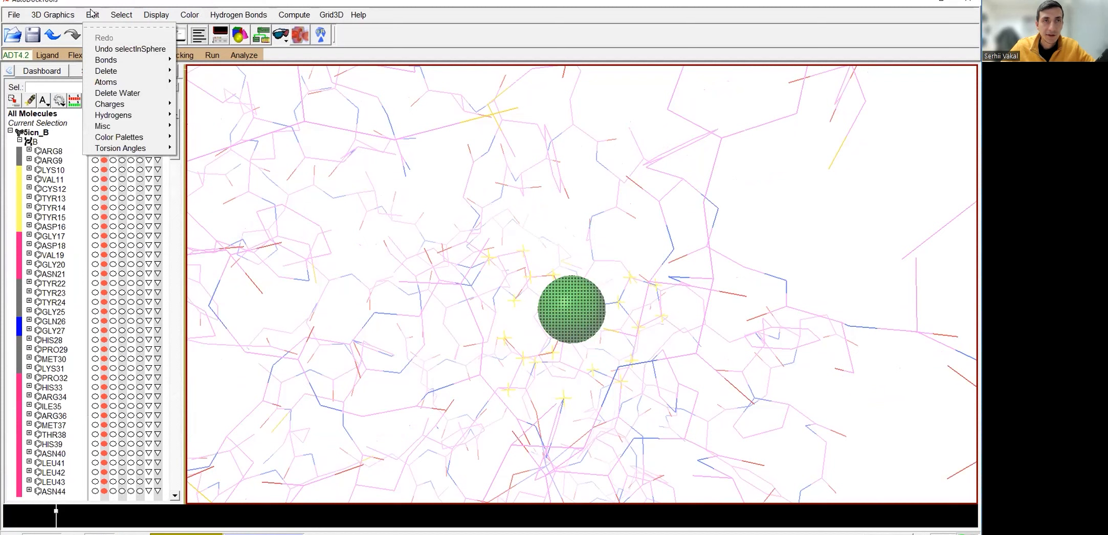
pyautogui.moveTo(122, 20)
pyautogui.click(135, 40)
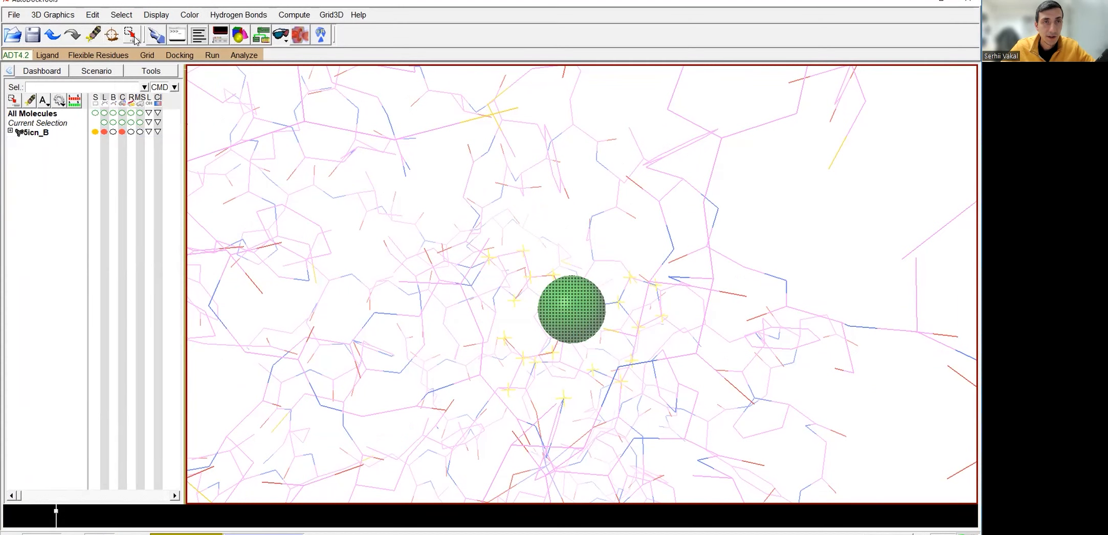
pyautogui.click(132, 35)
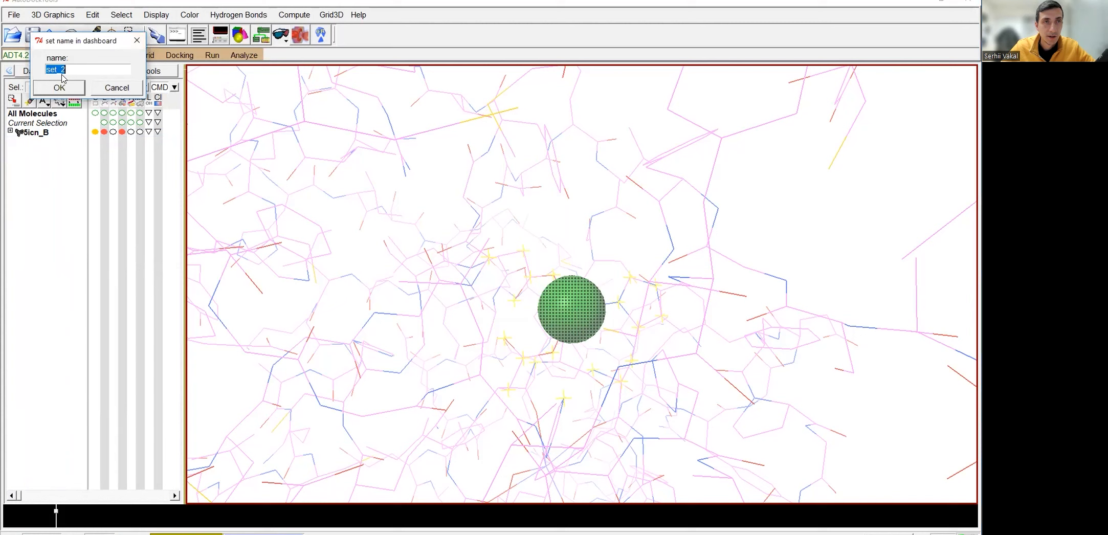
pyautogui.click(44, 88)
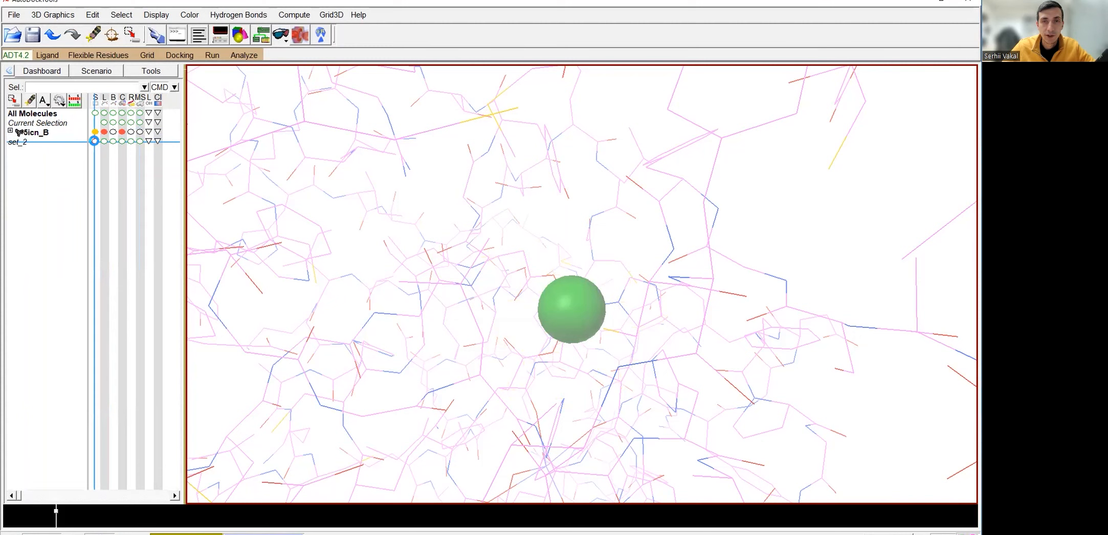
# Deselect the atoms of set_2 and display the set as sticks and balls around the zinc
pyautogui.click(94, 141)
pyautogui.click(95, 142)
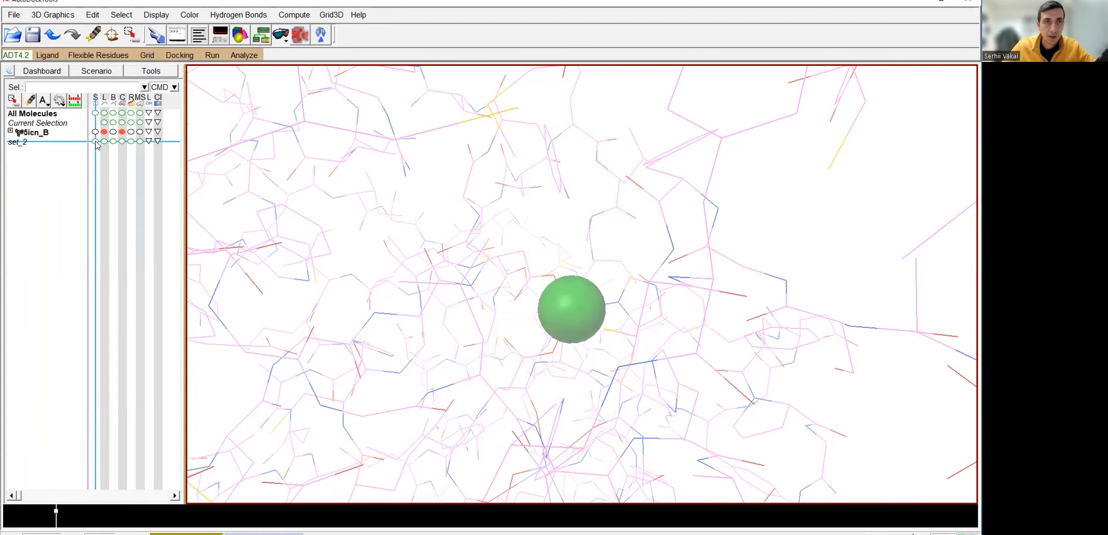
pyautogui.click(113, 141)
pyautogui.moveTo(499, 267); pyautogui.dragTo(573, 341)
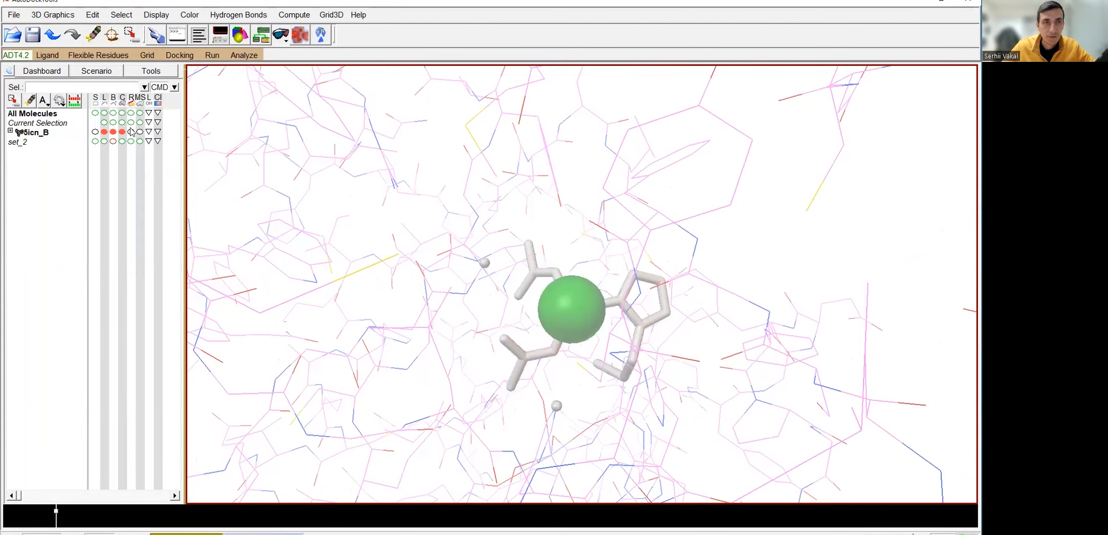
# Color all representations of set_2 by atom type
pyautogui.click(157, 141)
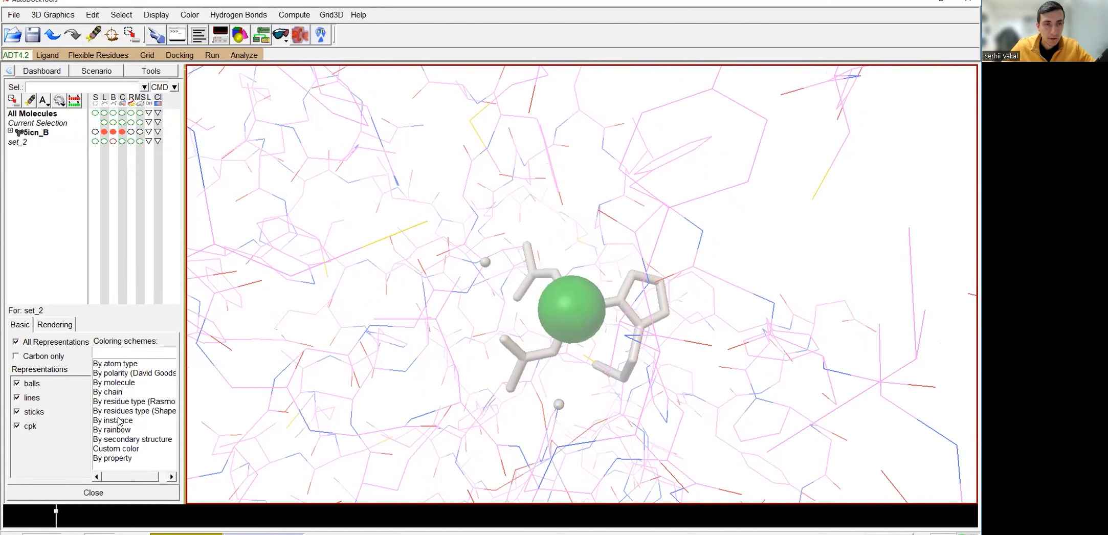
pyautogui.click(115, 363)
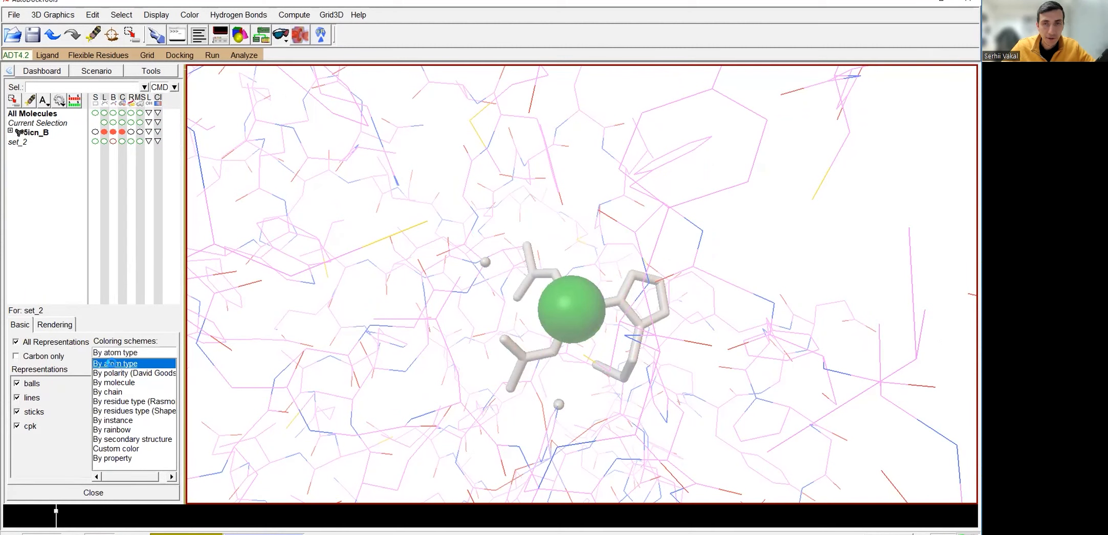
pyautogui.click(93, 493)
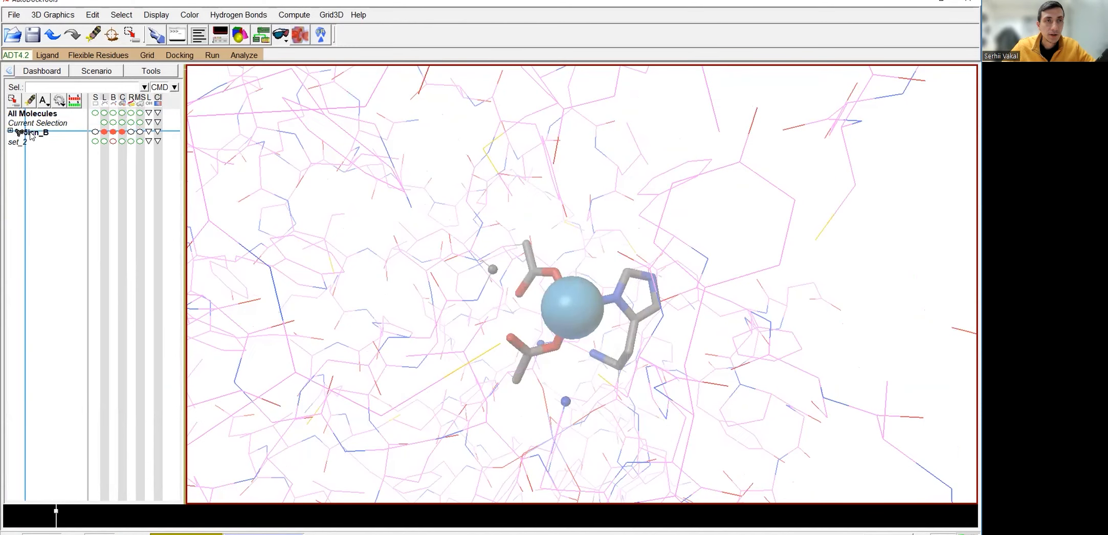
# Add polar hydrogens only to 5icn_B using the noBondOrder method, with atoms renumbered to include the new hydrogens
pyautogui.click(111, 36)
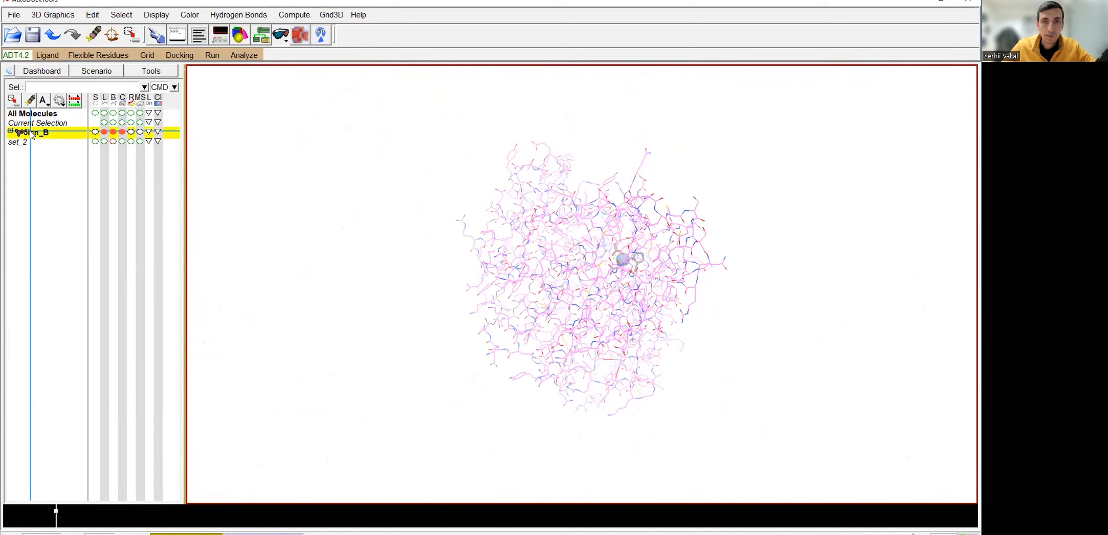
pyautogui.click(93, 14)
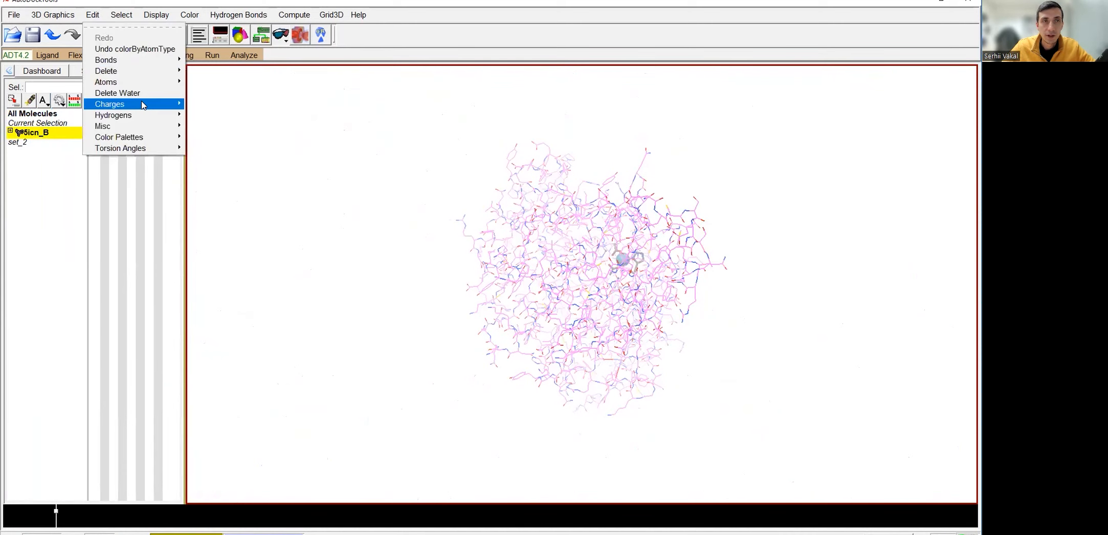
pyautogui.moveTo(147, 116)
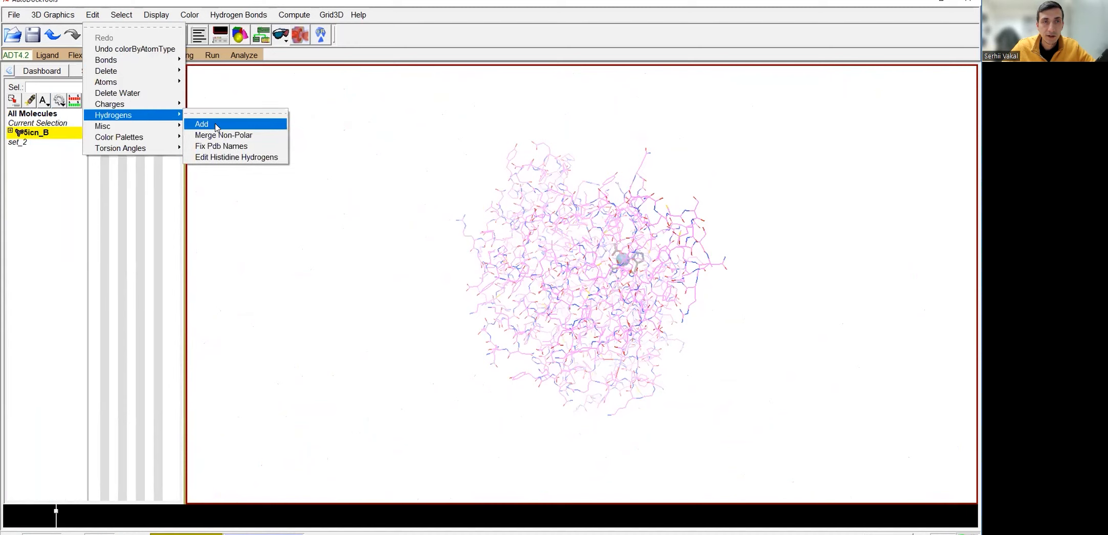
pyautogui.click(217, 125)
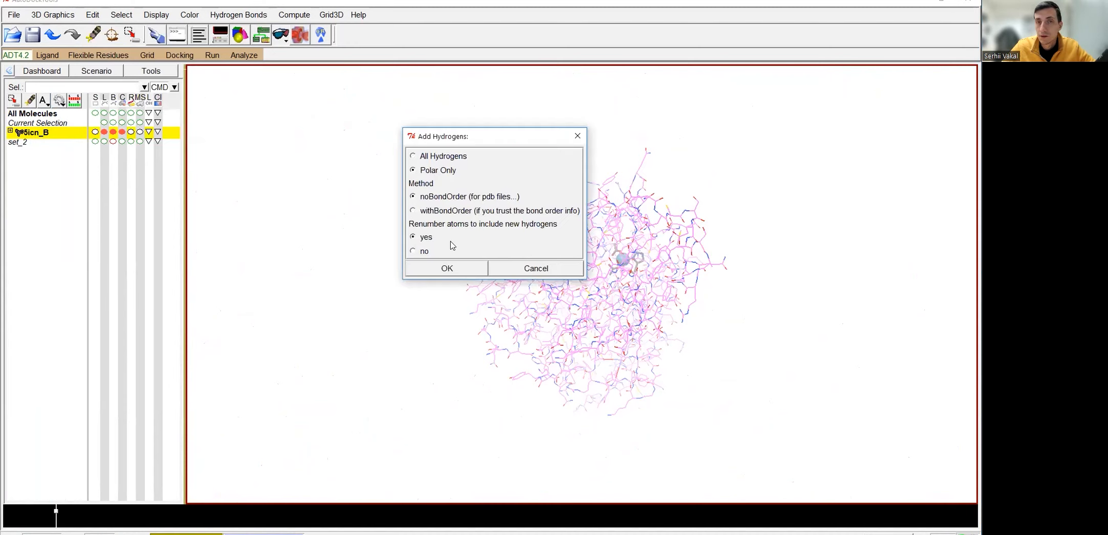
pyautogui.click(448, 267)
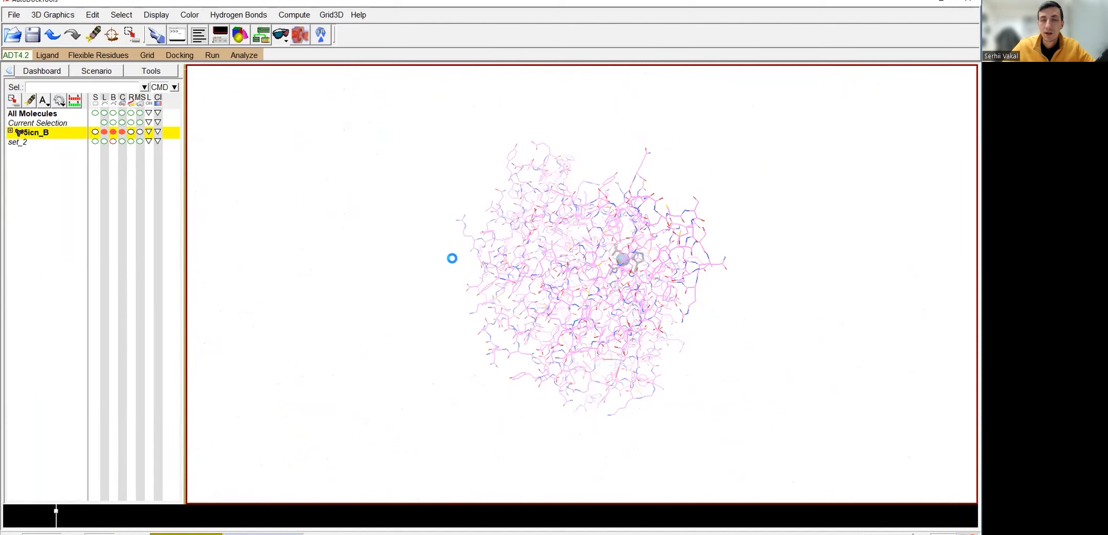
# Turn off the space-filling and sticks-and-balls representations of 5icn_B so that only its lines are displayed
pyautogui.moveTo(595, 290)
pyautogui.mouseDown()
pyautogui.moveTo(587, 232)
pyautogui.moveTo(614, 292)
pyautogui.mouseUp()
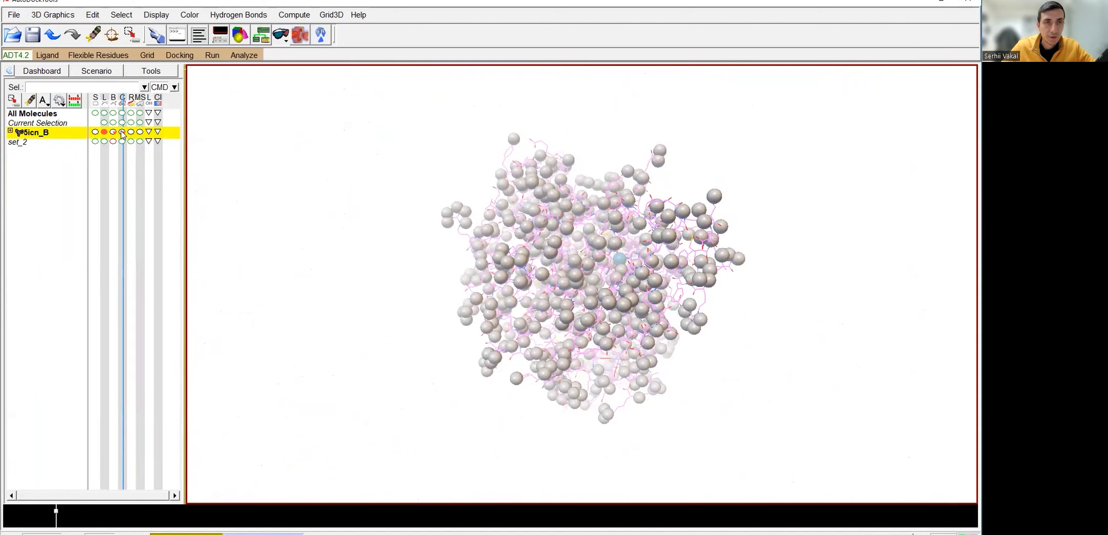
pyautogui.click(122, 132)
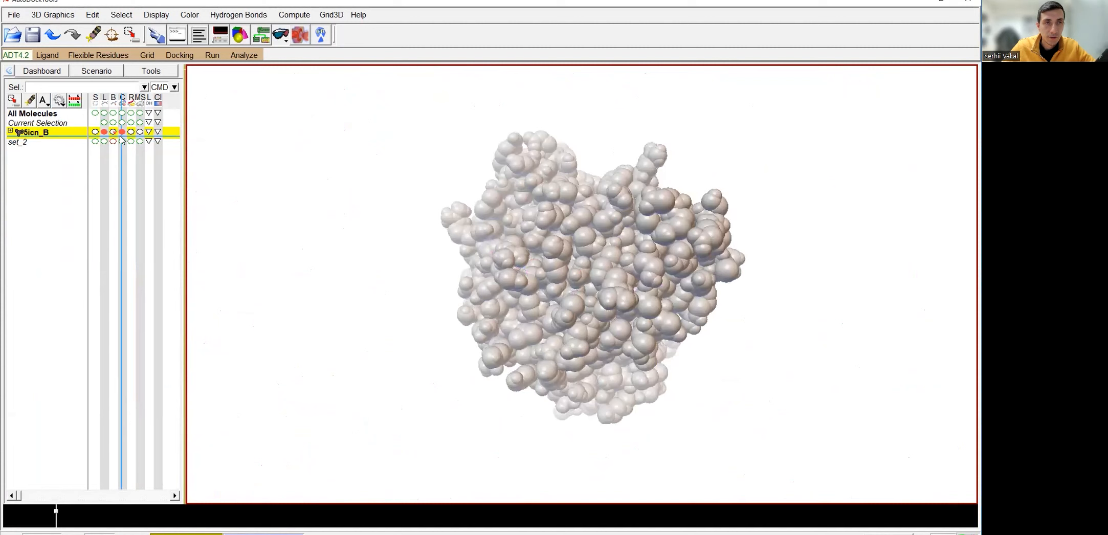
pyautogui.click(122, 132)
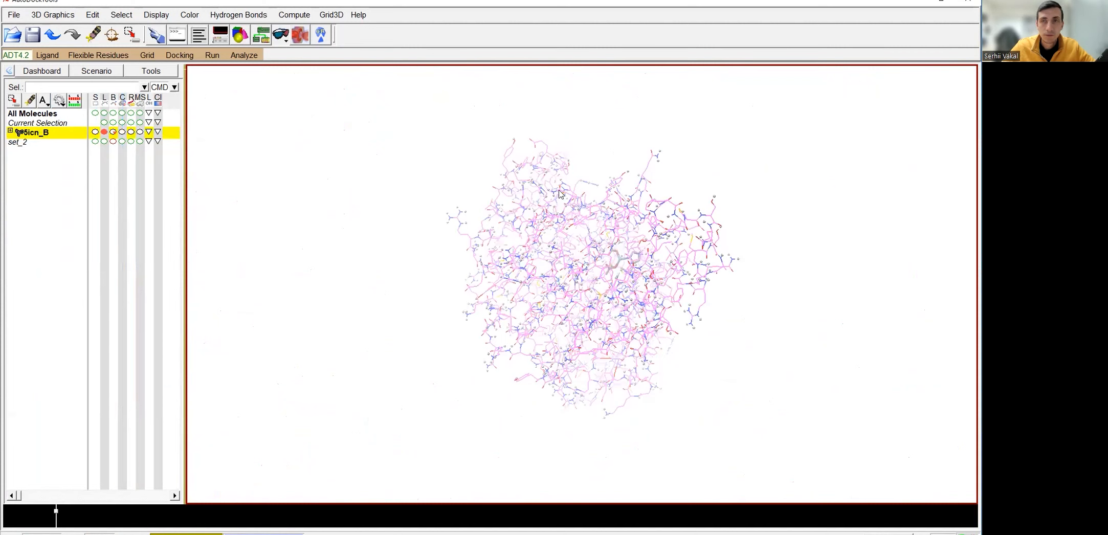
pyautogui.scroll(2, 637, 251)
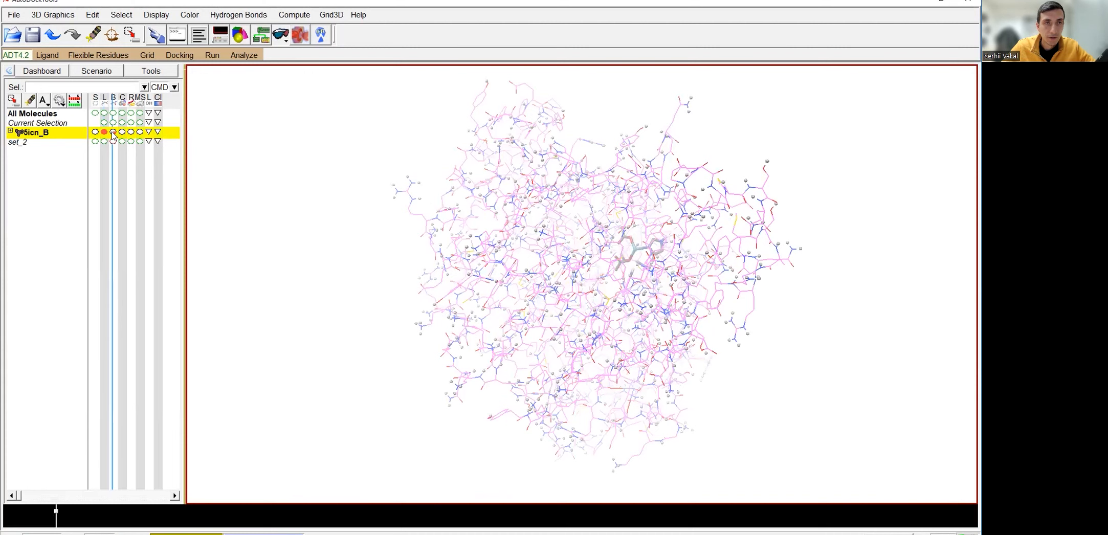
pyautogui.click(113, 133)
pyautogui.click(113, 133)
pyautogui.moveTo(574, 245); pyautogui.dragTo(588, 295)
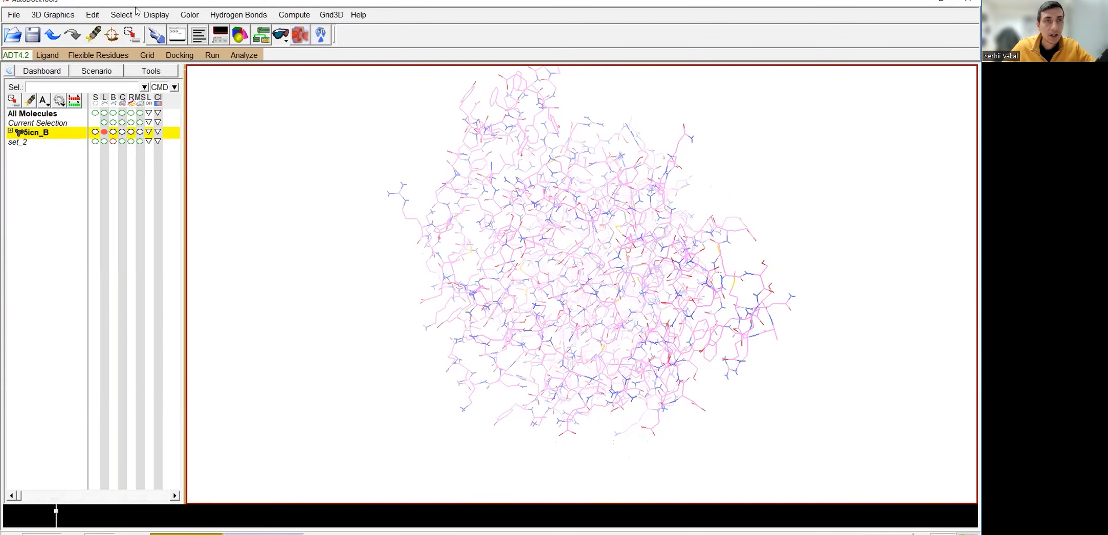
# Compute Gasteiger charges for 5icn_B and acknowledge the charge message
pyautogui.click(96, 16)
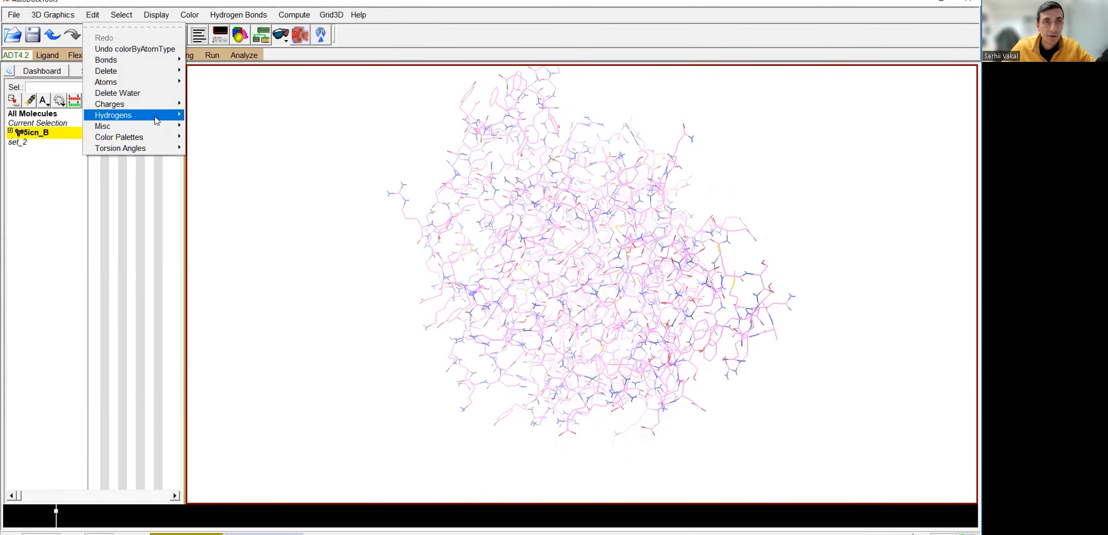
pyautogui.moveTo(154, 115)
pyautogui.click(226, 124)
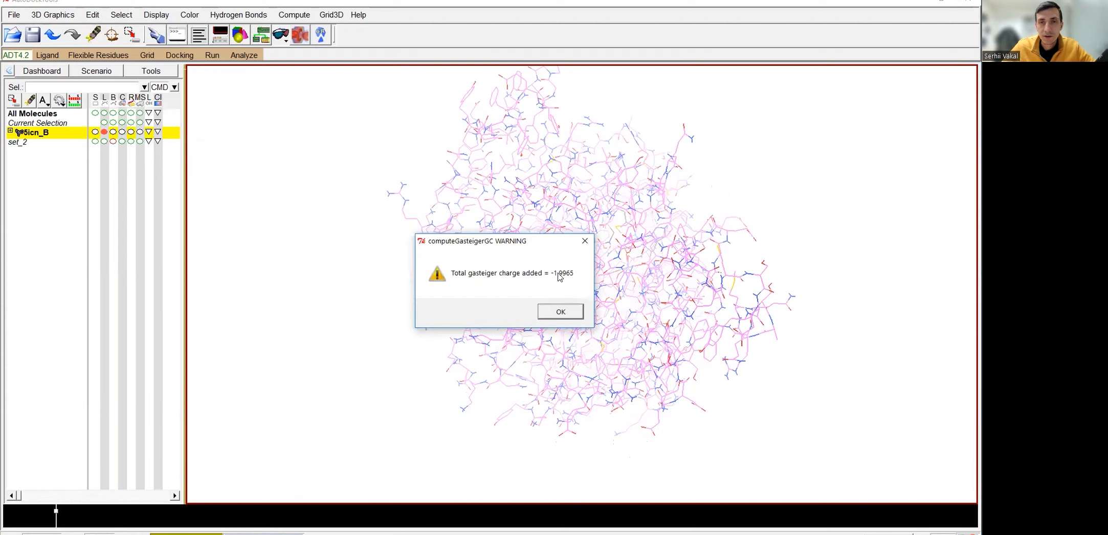
pyautogui.click(560, 312)
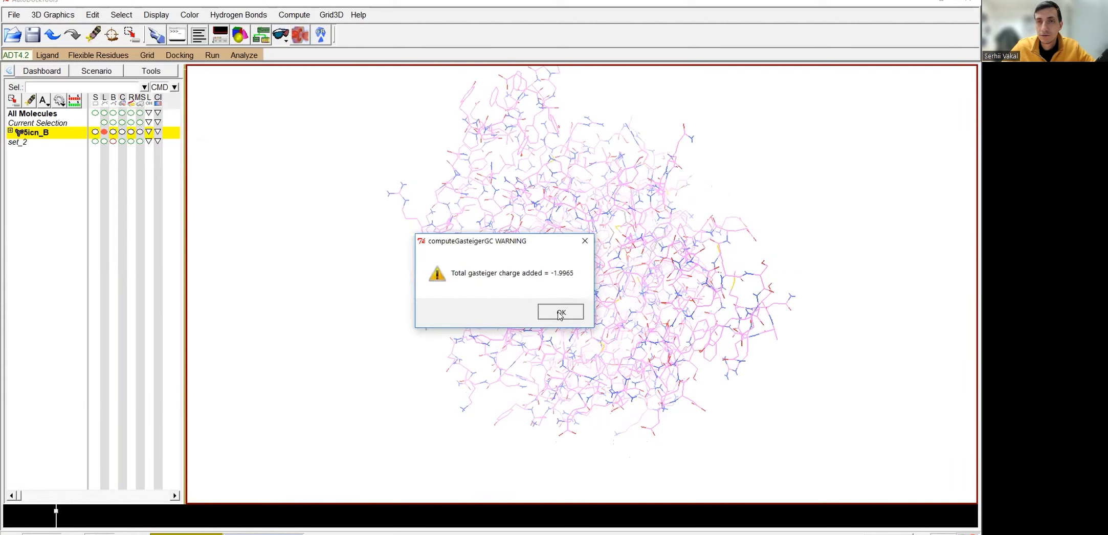
# Assign AD4 atom types to the atoms of 5icn_B
pyautogui.click(91, 15)
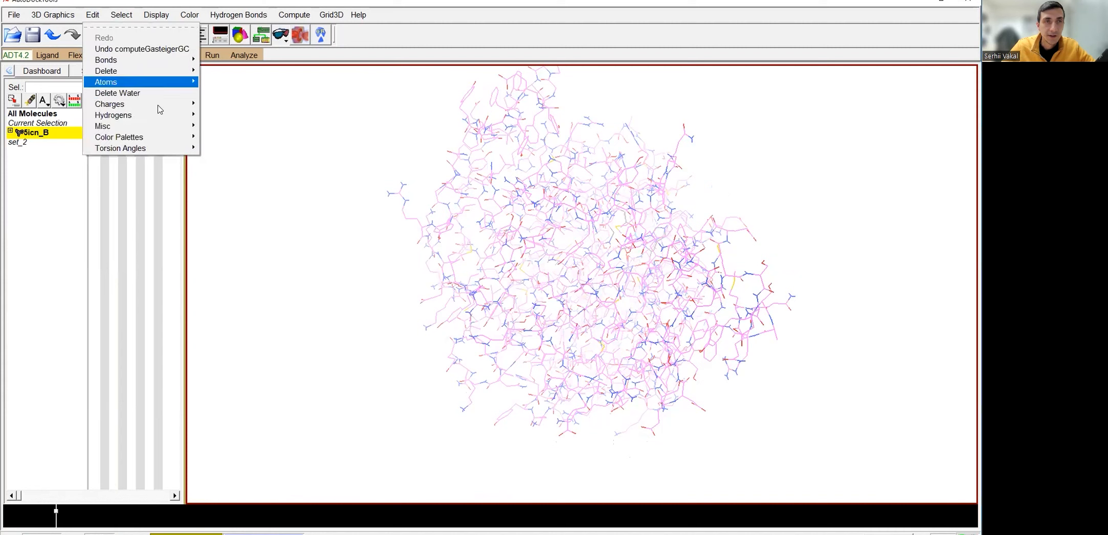
pyautogui.moveTo(176, 120)
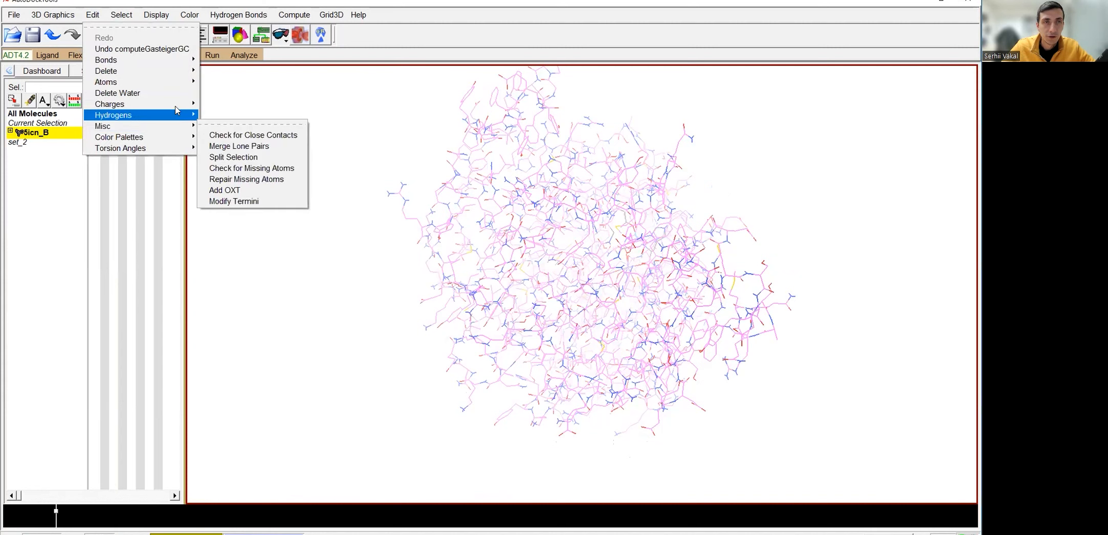
pyautogui.click(245, 126)
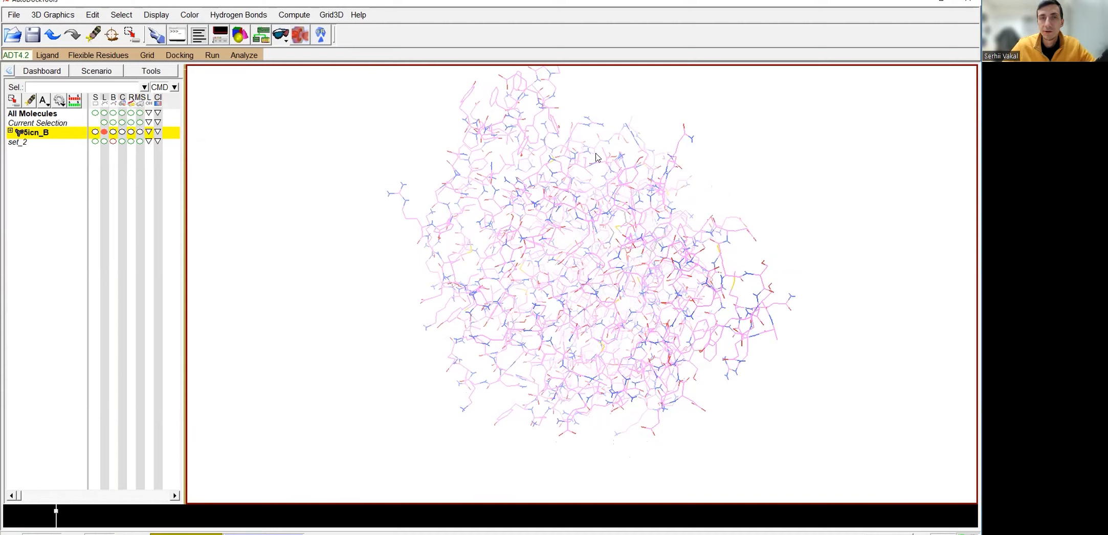
# Write 5icn_B in PDBQT format as D:\Finland\5icn_B.pdbqt, keeping the preset PDB records and Pross as the secondary structure source
pyautogui.click(10, 15)
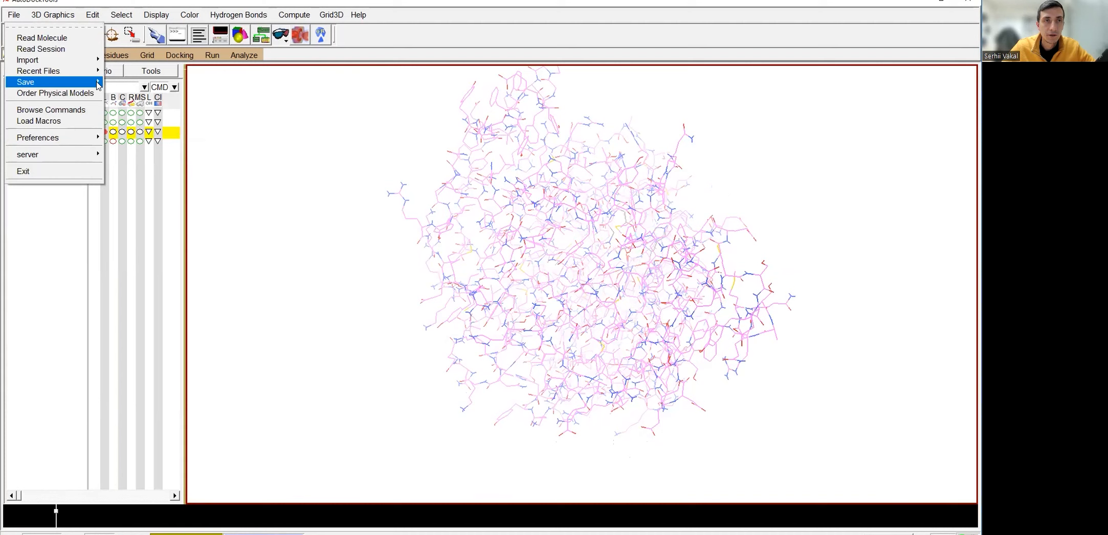
pyautogui.moveTo(98, 84)
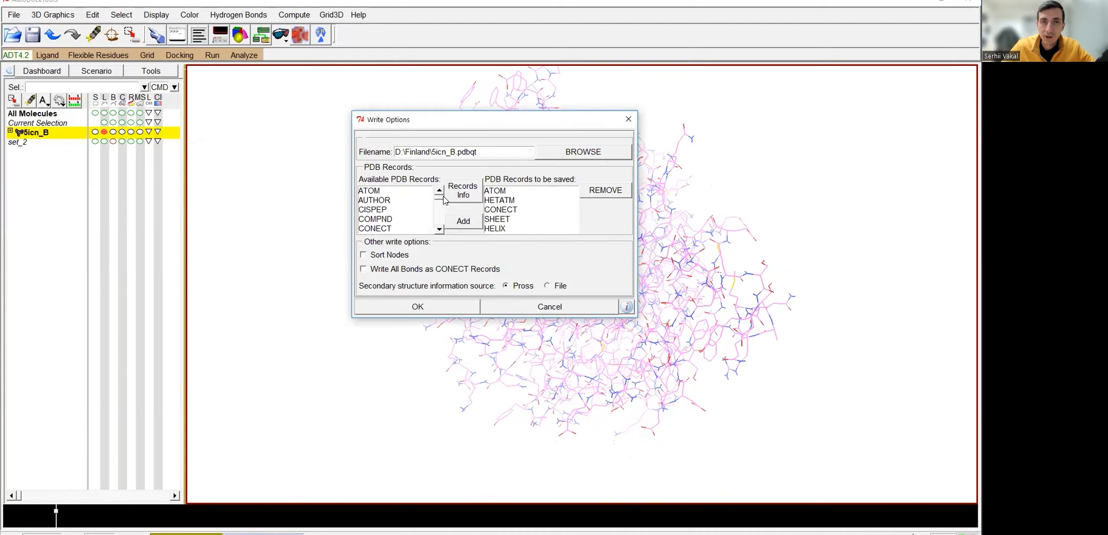
pyautogui.moveTo(439, 197)
pyautogui.mouseDown()
pyautogui.moveTo(439, 219)
pyautogui.moveTo(435, 196)
pyautogui.mouseUp()
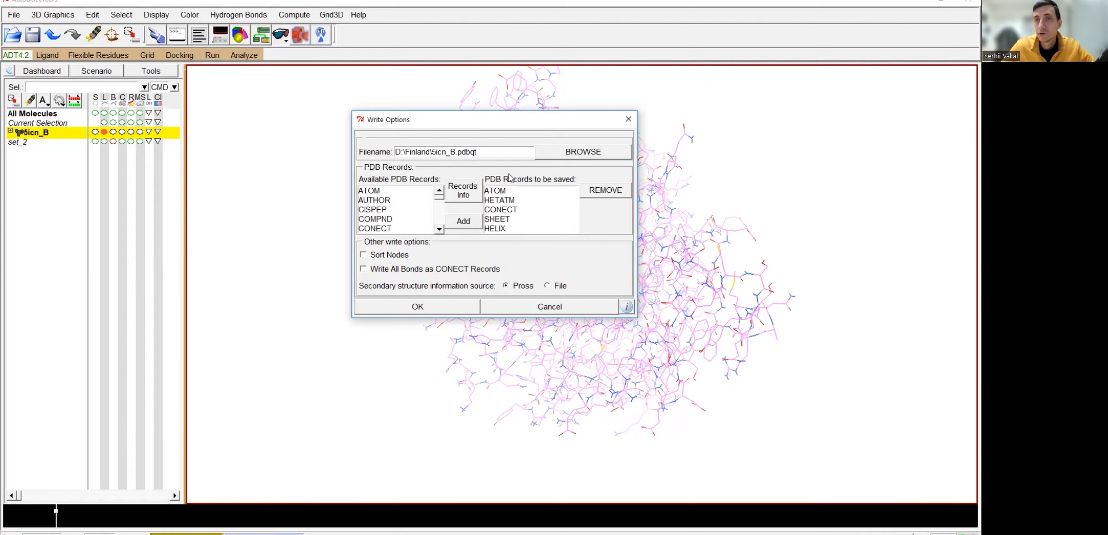
pyautogui.moveTo(432, 152); pyautogui.dragTo(574, 154)
pyautogui.click(575, 153)
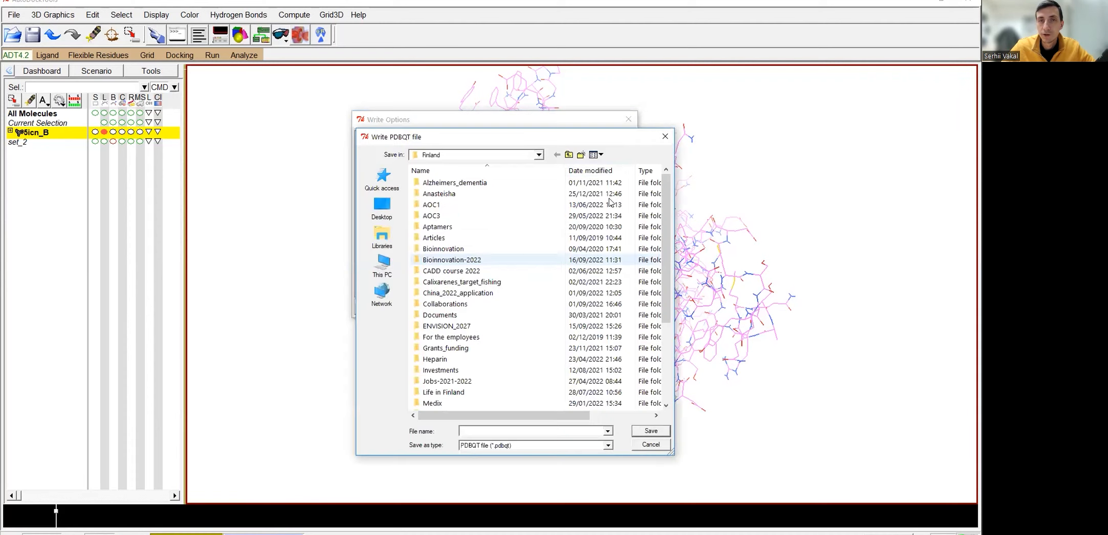
pyautogui.click(665, 137)
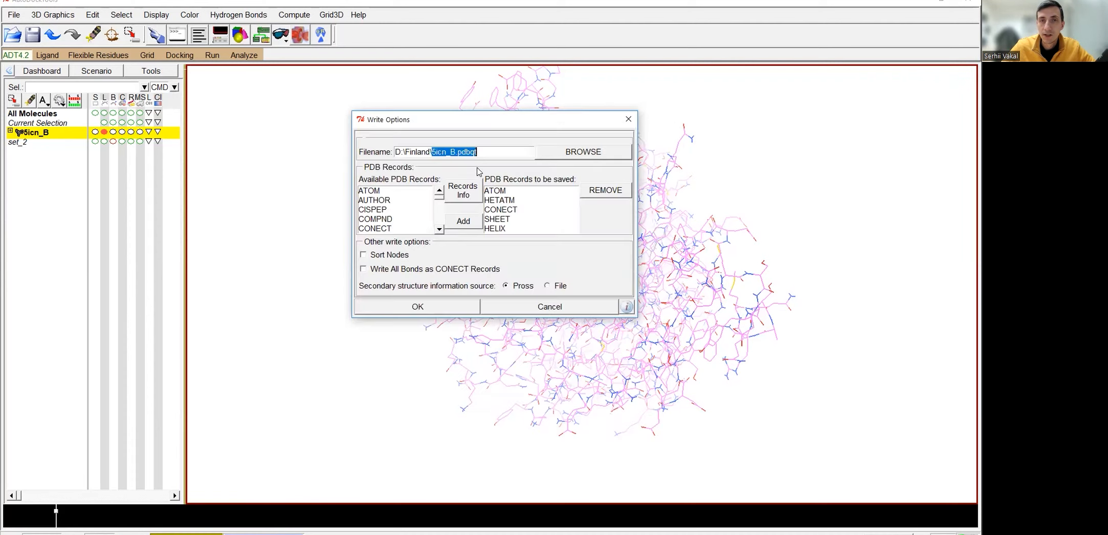
pyautogui.click(438, 312)
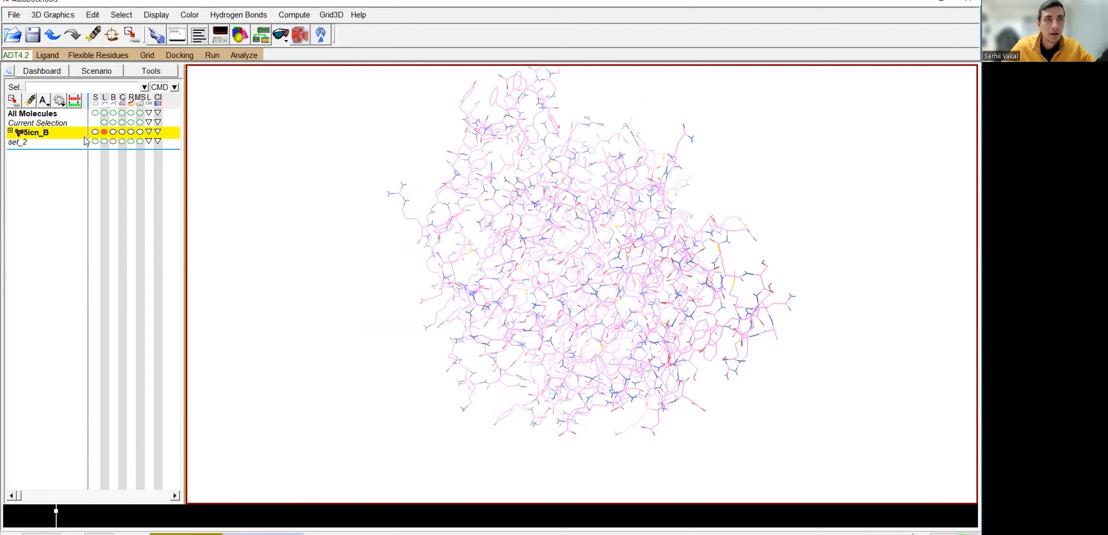
# Delete the molecule 5icn_B from the session and accept that the deletion cannot be undone
pyautogui.click(112, 15)
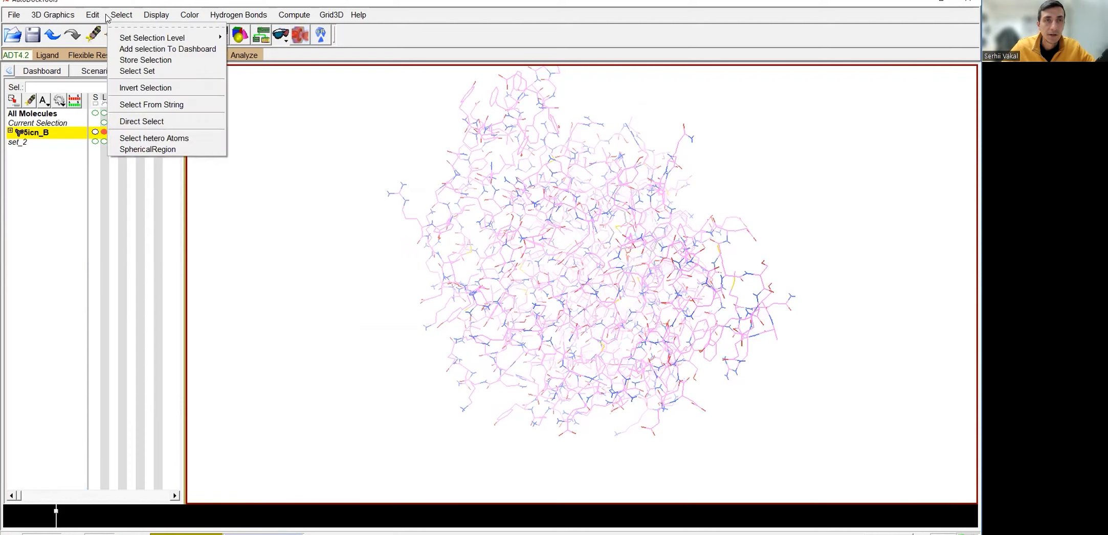
pyautogui.moveTo(93, 15)
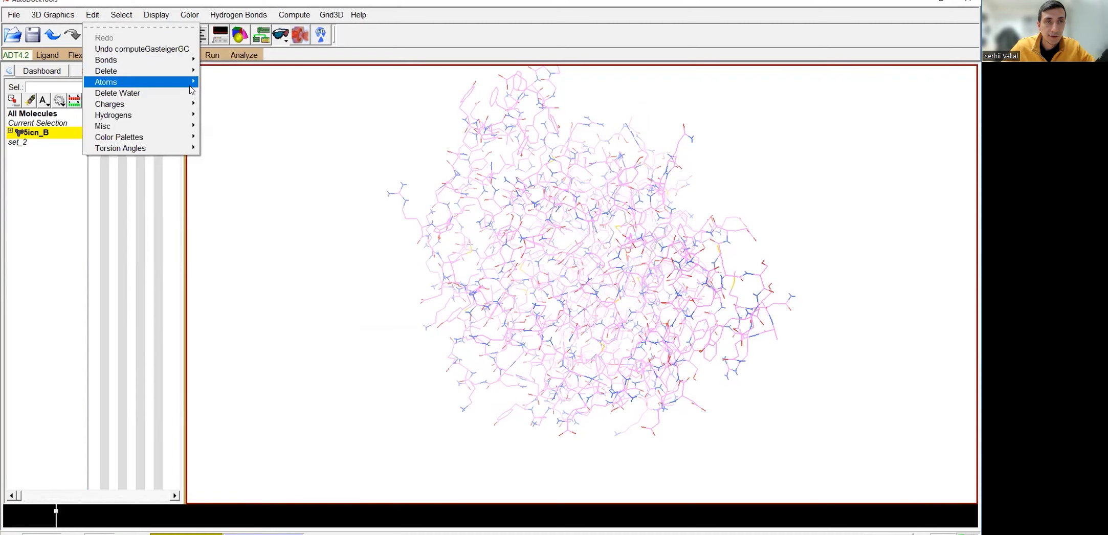
pyautogui.moveTo(190, 84)
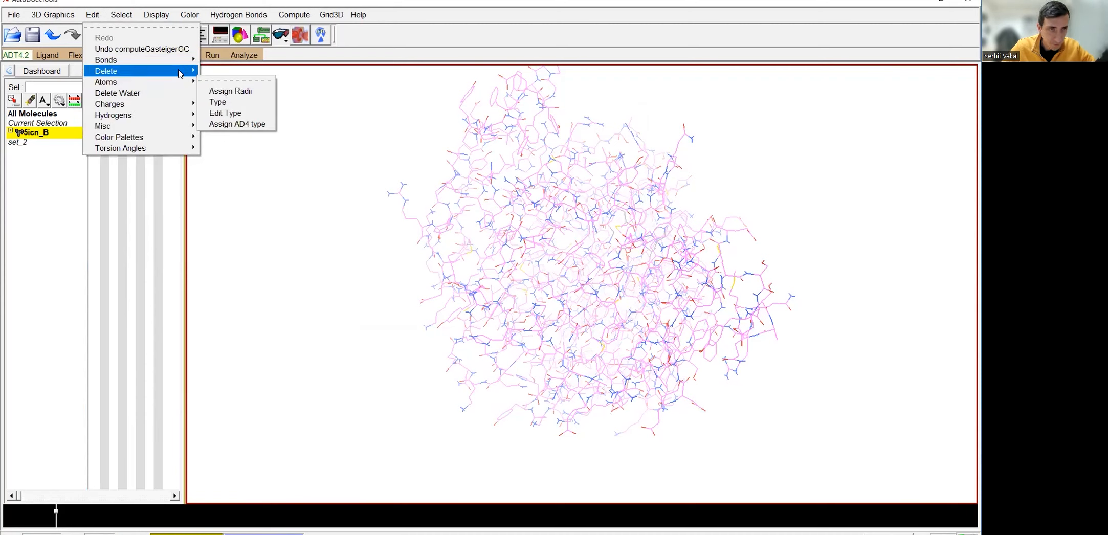
pyautogui.click(241, 91)
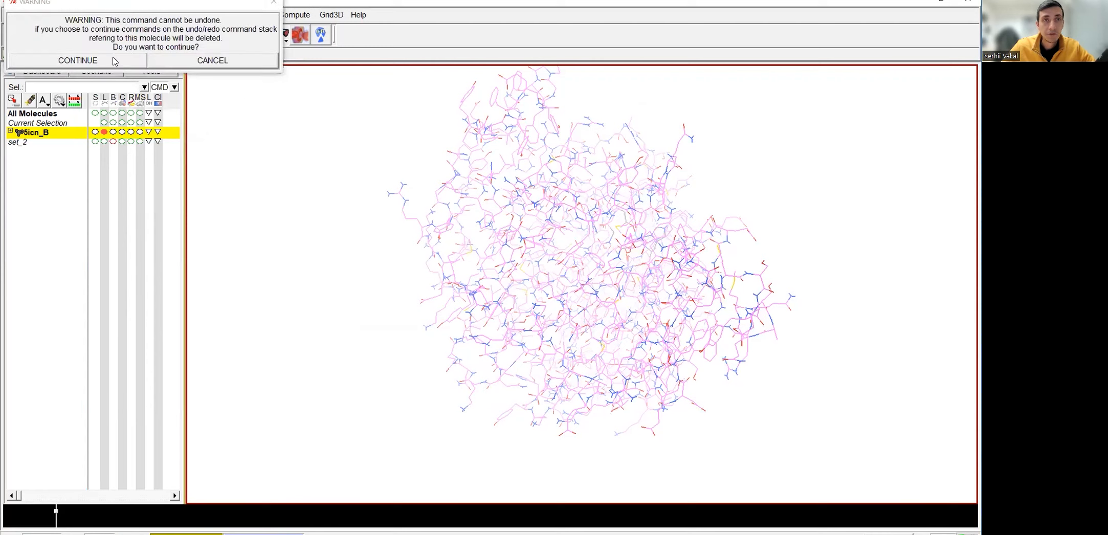
pyautogui.click(114, 61)
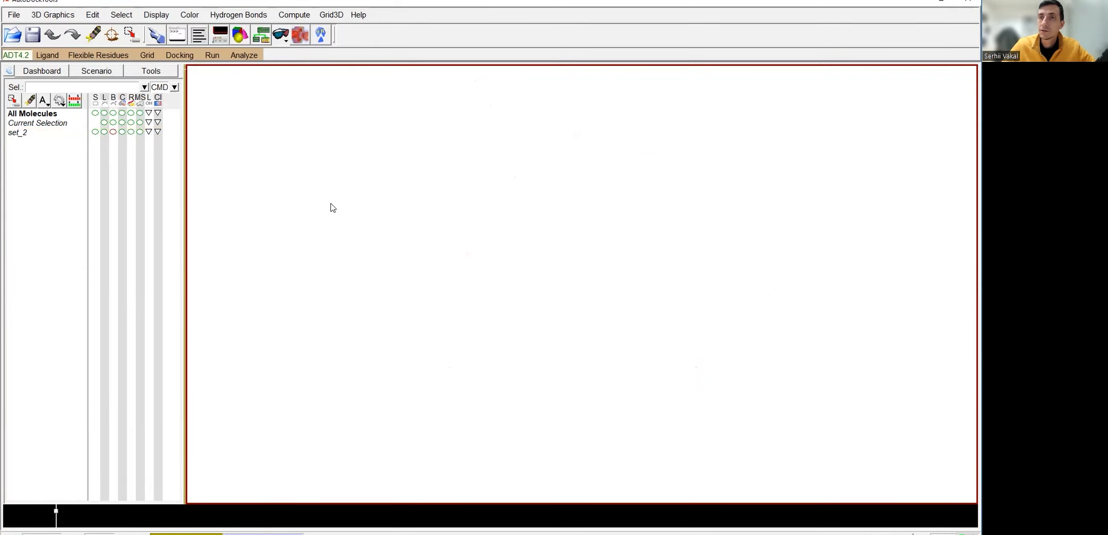
# Open 5icn_B.pdbqt from the SBBM2022/Module2 folder as the grid macromolecule
pyautogui.click(147, 55)
pyautogui.moveTo(174, 89)
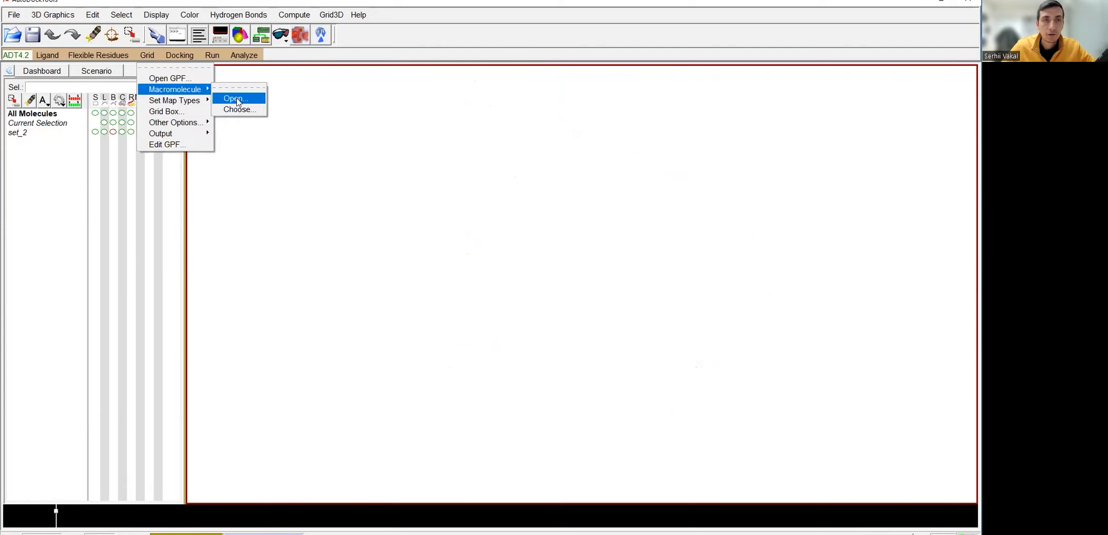
pyautogui.click(238, 102)
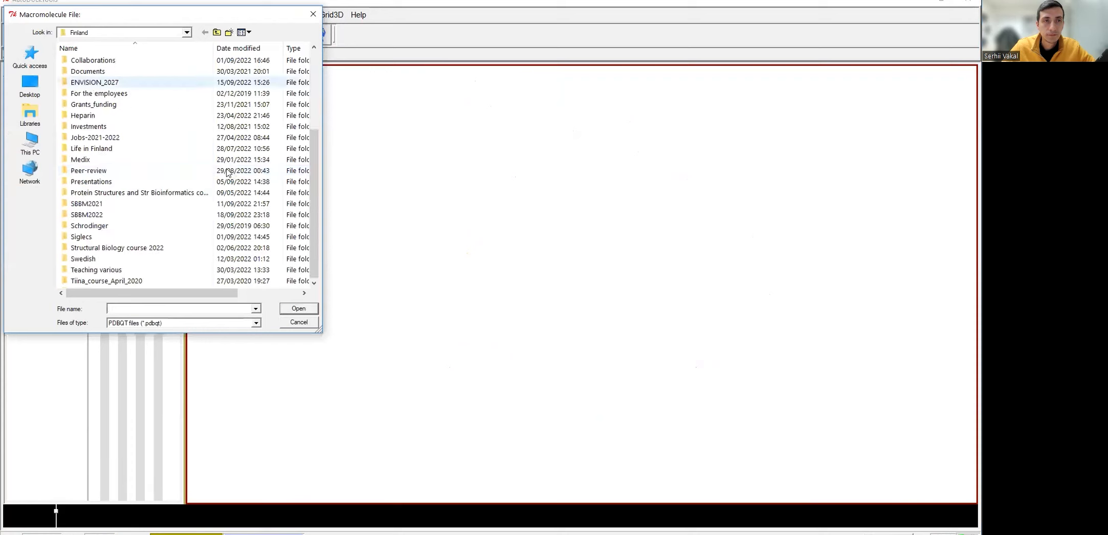
pyautogui.scroll(-4, 92, 220)
pyautogui.click(90, 216)
pyautogui.doubleClick(89, 217)
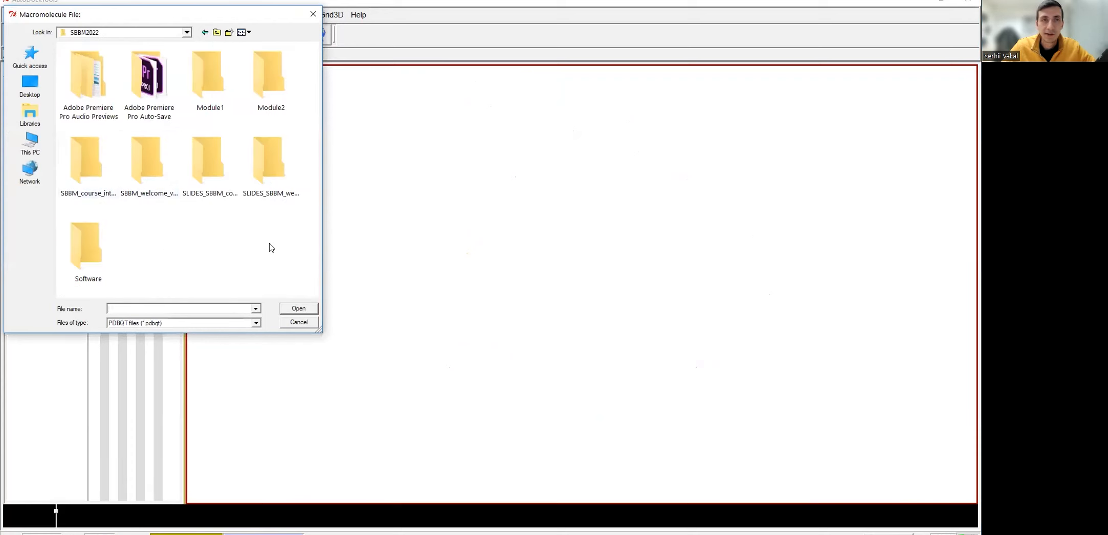
pyautogui.doubleClick(272, 111)
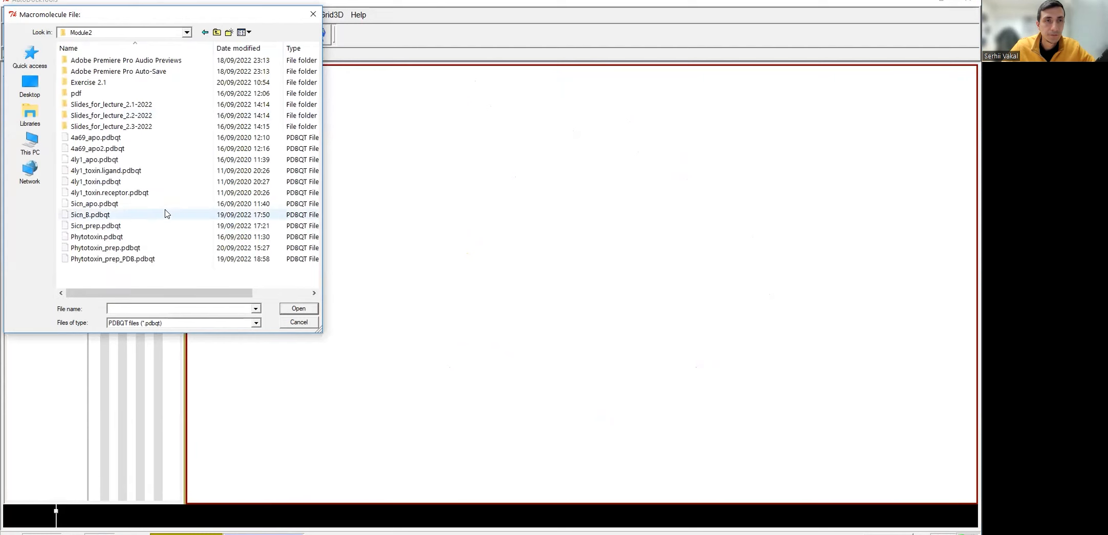
pyautogui.doubleClick(98, 217)
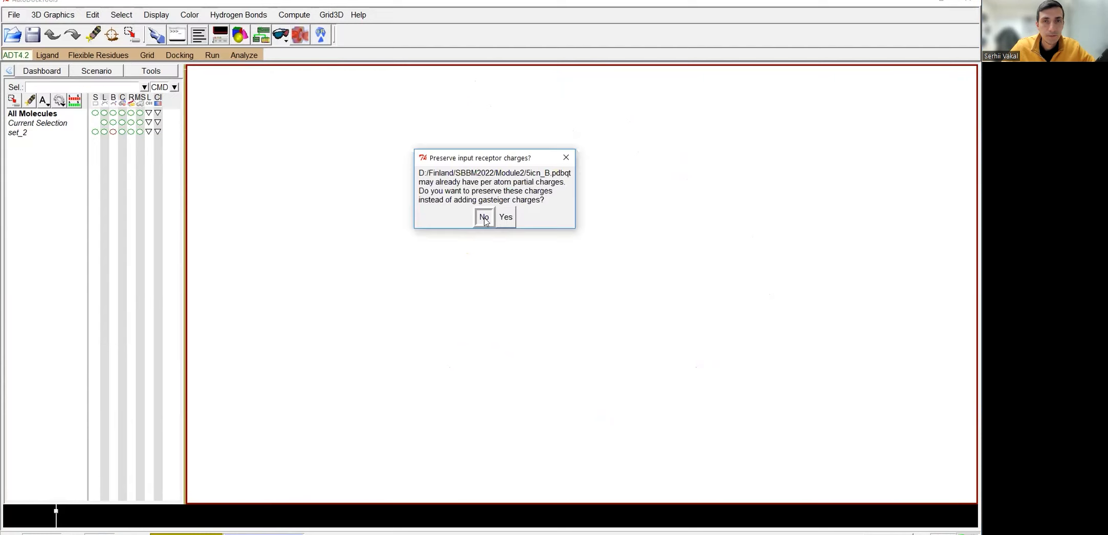
# Preserve the input receptor charges of 5icn_B and acknowledge the charge warnings to finish loading it
pyautogui.click(506, 218)
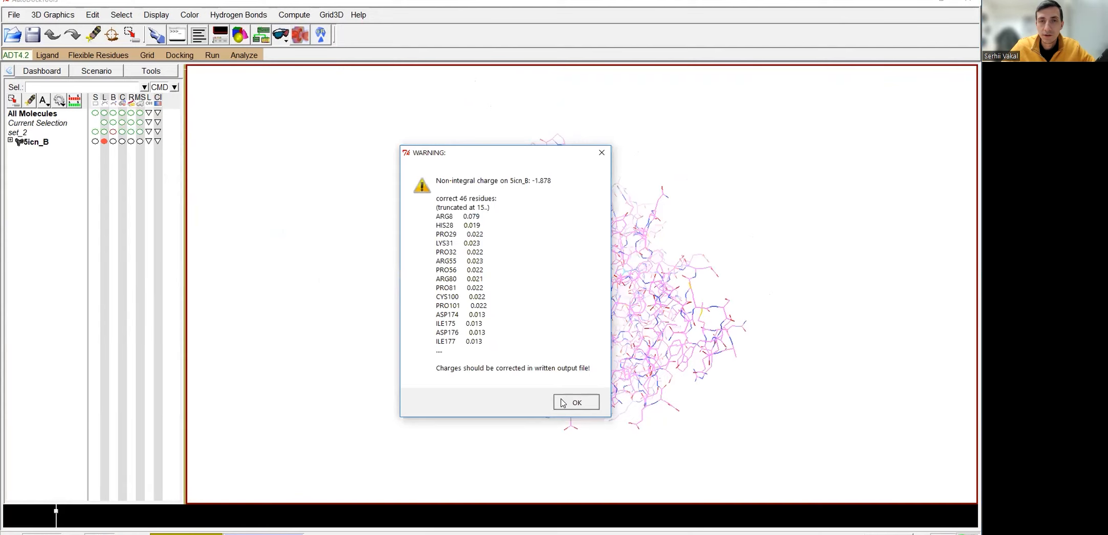
pyautogui.click(563, 404)
pyautogui.click(573, 314)
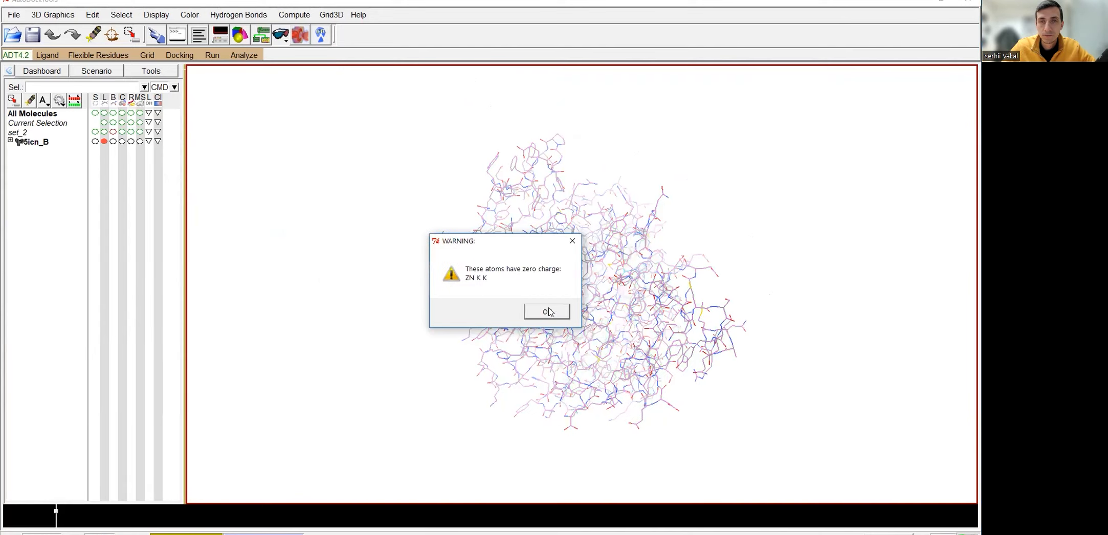
pyautogui.click(547, 312)
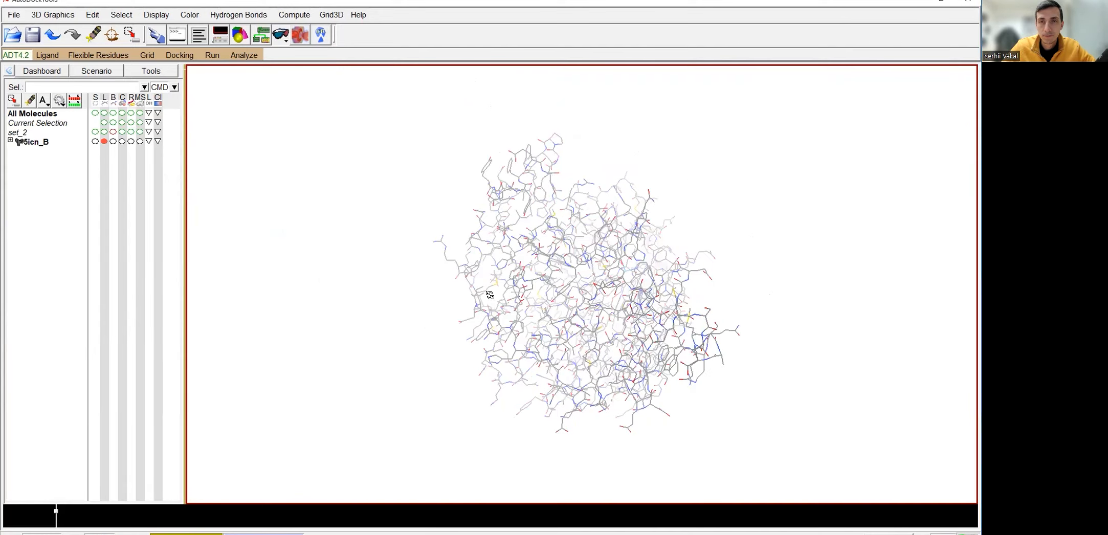
# Display the 5icn_B macromolecule as ribbons in addition to its line representation
pyautogui.click(131, 141)
pyautogui.moveTo(506, 307); pyautogui.dragTo(750, 277)
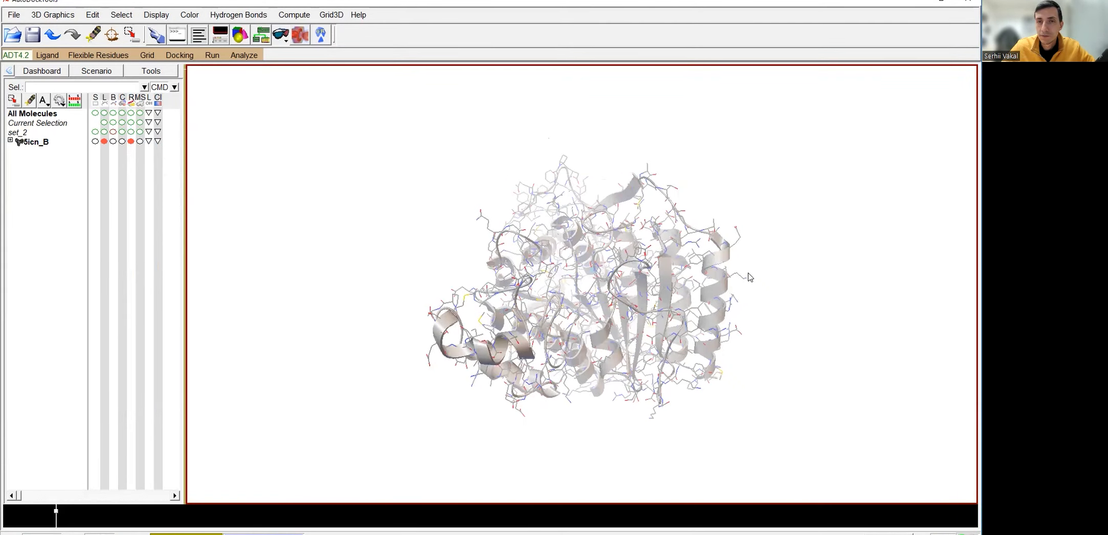
pyautogui.scroll(2, 749, 277)
# Expand 5icn_B and its chain B down to the residues and select the ZN 401 residue
pyautogui.click(10, 139)
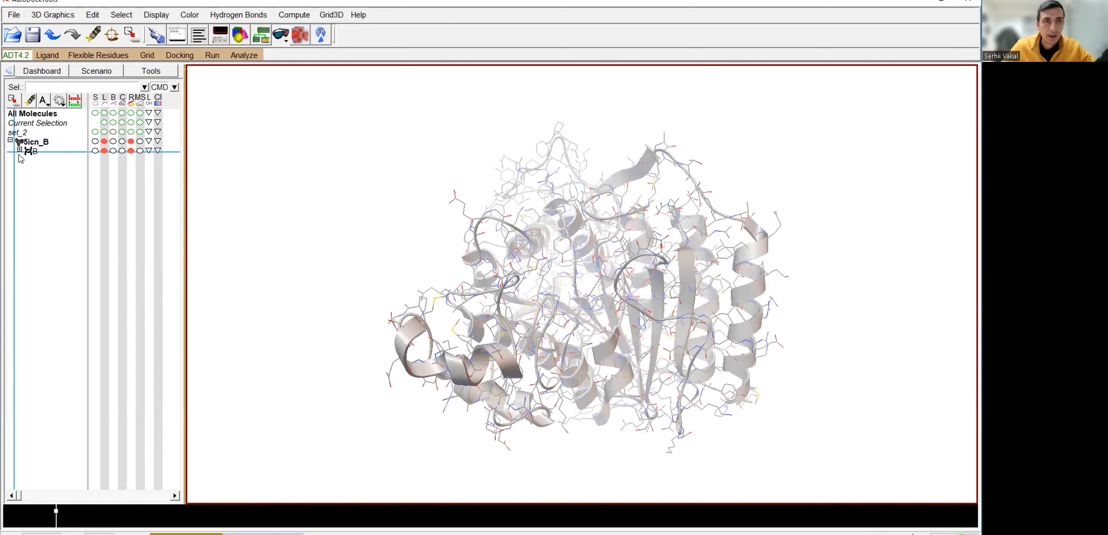
pyautogui.click(20, 150)
pyautogui.moveTo(170, 263); pyautogui.dragTo(175, 484)
pyautogui.scroll(-1, 80, 466)
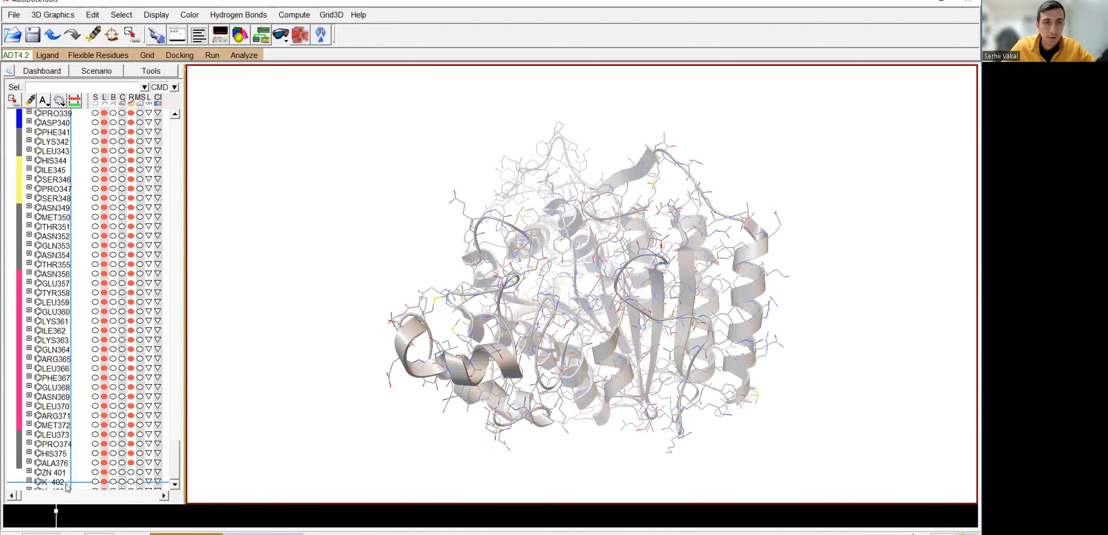
pyautogui.click(96, 472)
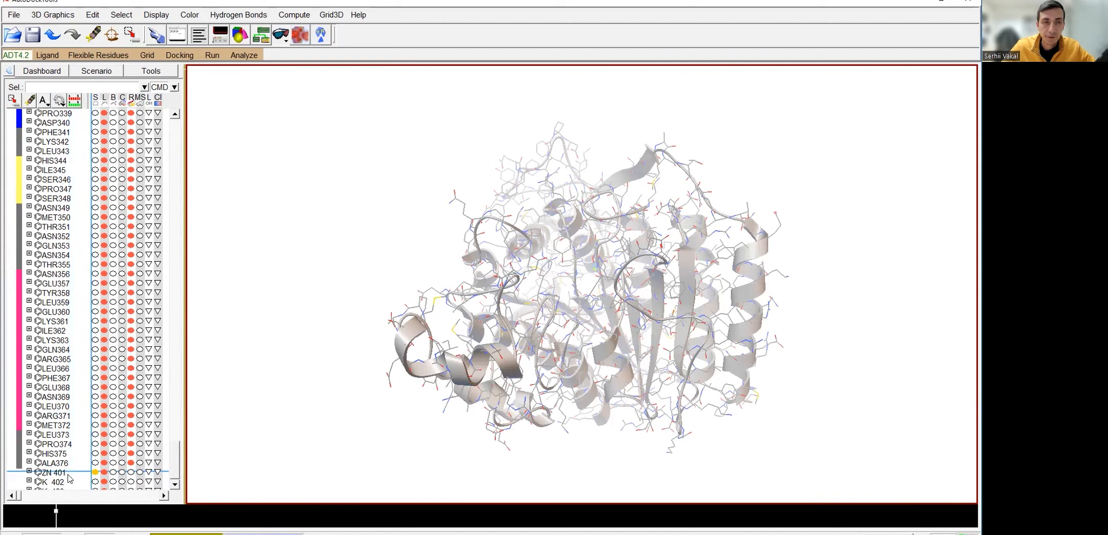
pyautogui.click(46, 474)
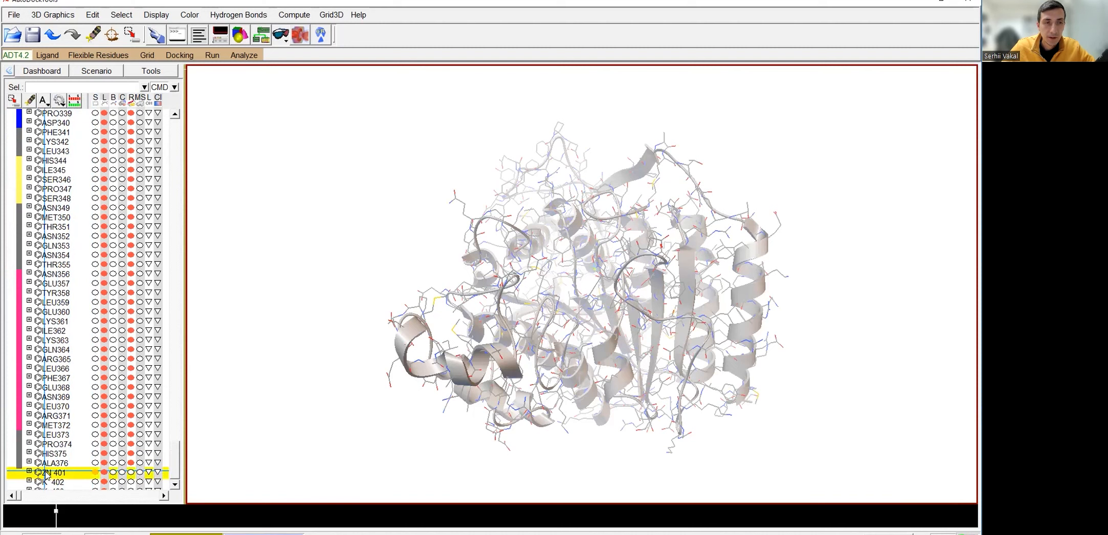
# Show the zinc ion ZN 401 as a CPK sphere to locate it inside the protein
pyautogui.scroll(10, 582, 285)
pyautogui.moveTo(582, 285); pyautogui.dragTo(640, 307, button='middle')
pyautogui.click(121, 473)
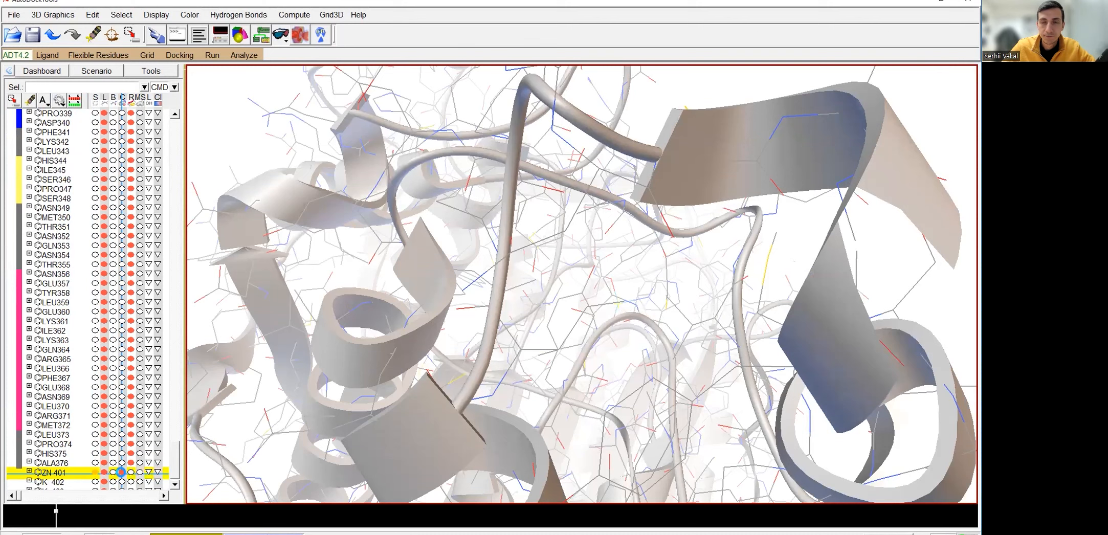
pyautogui.scroll(-3, 590, 296)
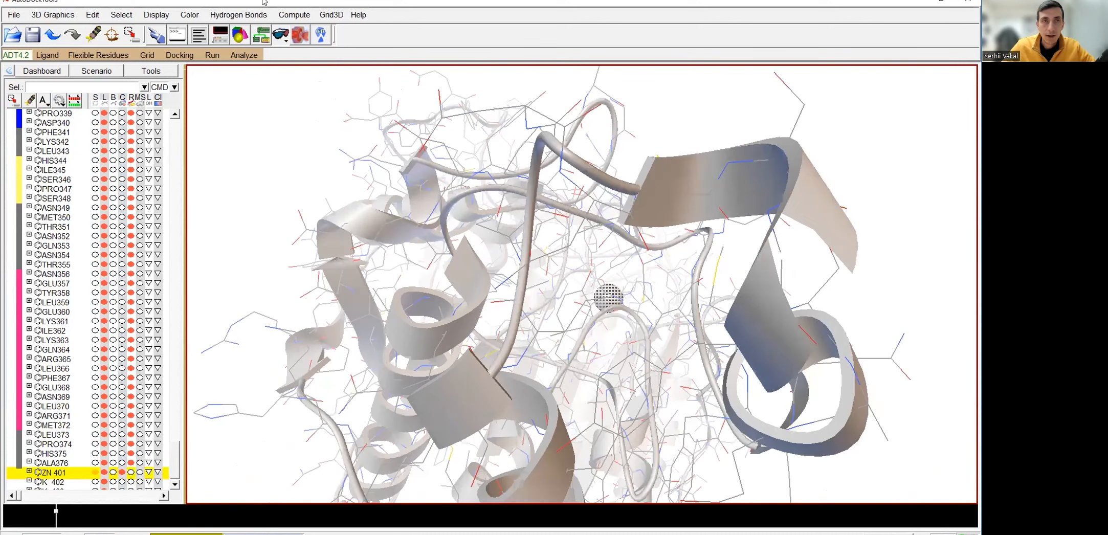
# Open the grid box options and set the number of points in the x-dimension to 74
pyautogui.click(147, 55)
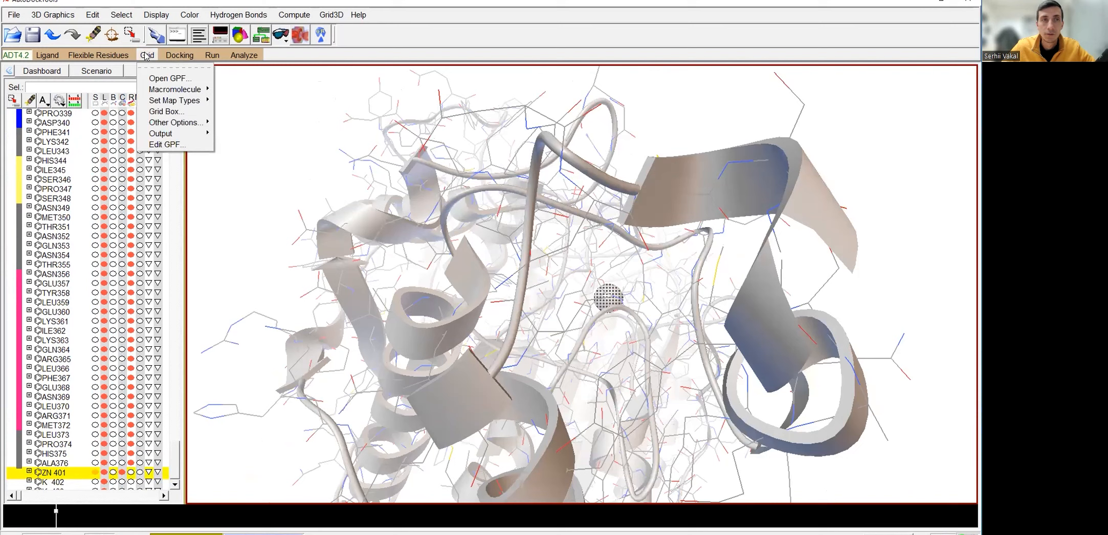
pyautogui.click(170, 112)
pyautogui.moveTo(448, 348); pyautogui.dragTo(365, 330)
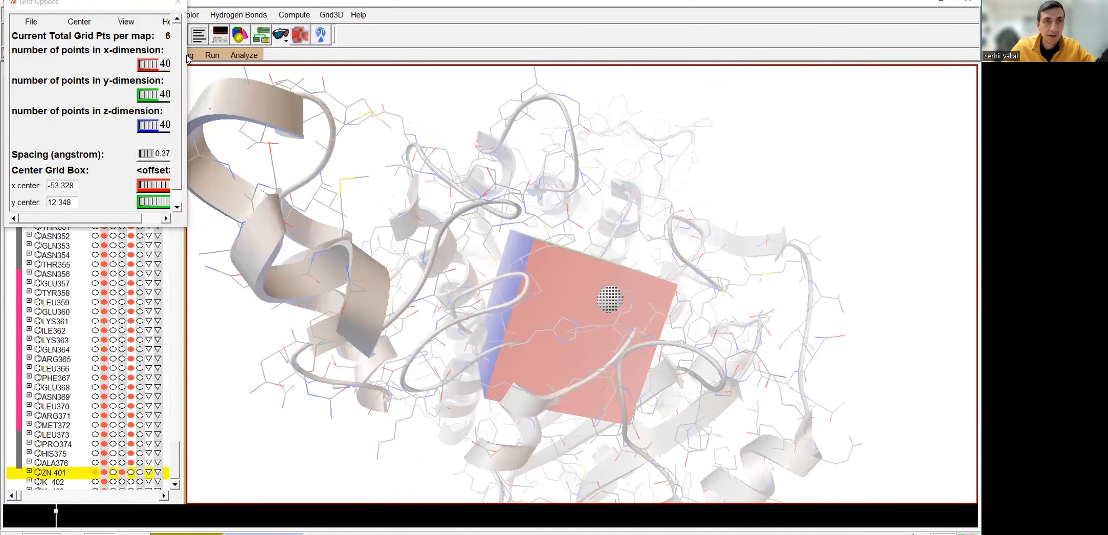
pyautogui.moveTo(186, 55); pyautogui.dragTo(229, 56)
pyautogui.moveTo(165, 64); pyautogui.dragTo(189, 76)
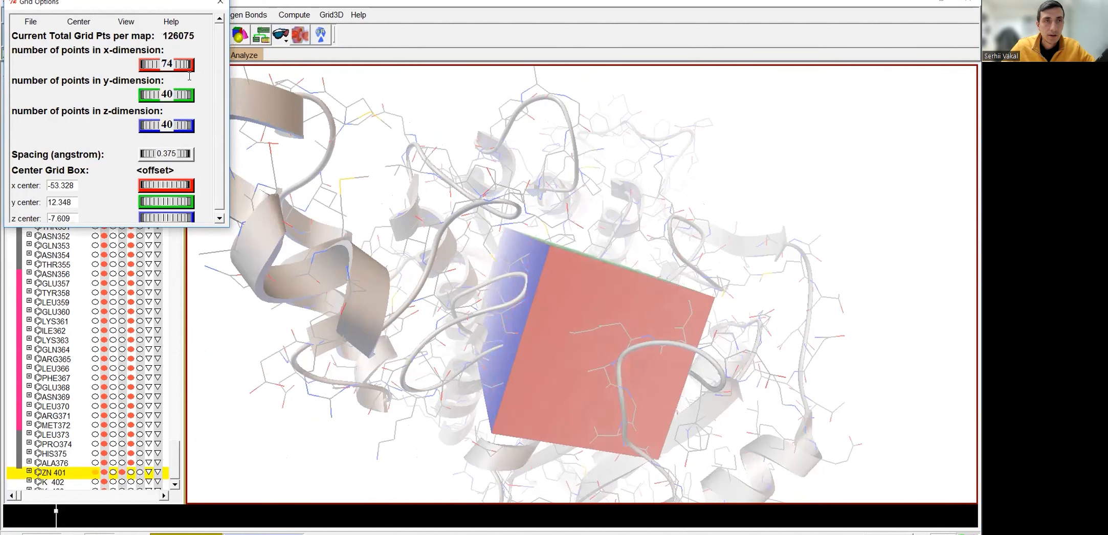
# Set the grid box to 56 points in y and 48 in z, and offset its center by -0.750, 2.611 and -0.333
pyautogui.moveTo(565, 362); pyautogui.dragTo(660, 349)
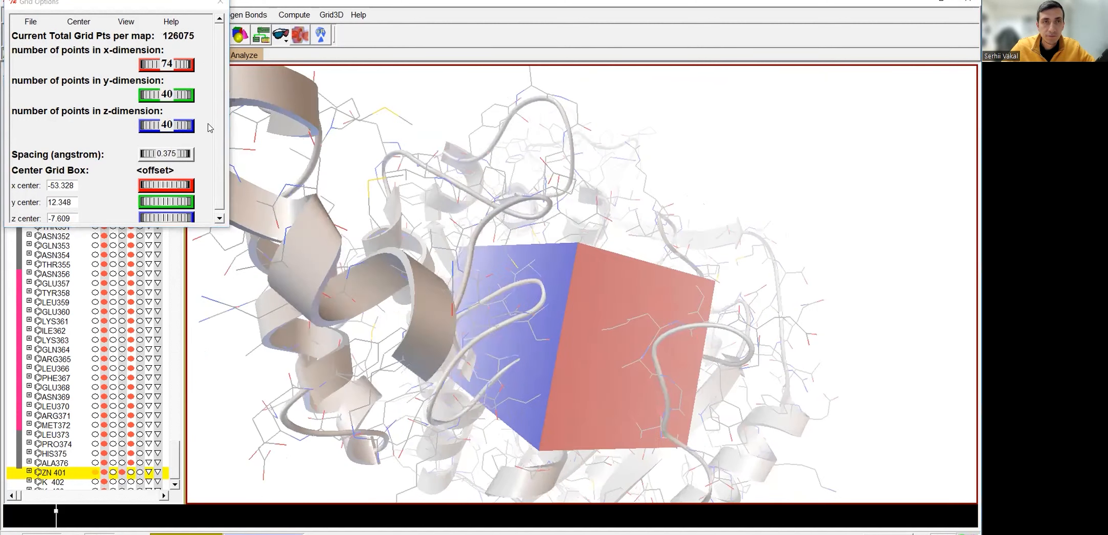
pyautogui.moveTo(169, 99); pyautogui.dragTo(179, 127)
pyautogui.moveTo(220, 155); pyautogui.dragTo(155, 236)
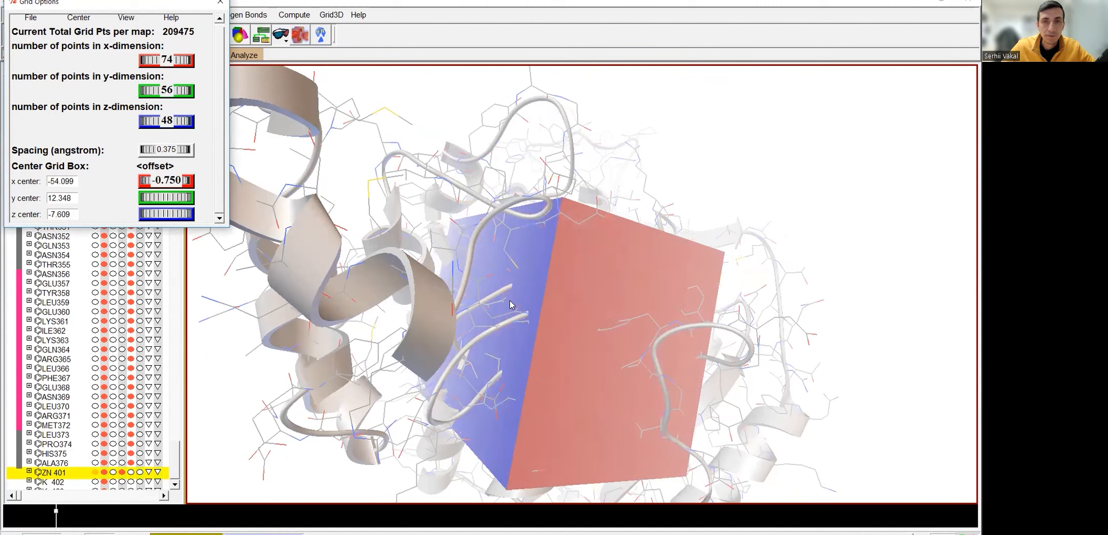
pyautogui.moveTo(587, 305); pyautogui.dragTo(639, 316)
pyautogui.moveTo(173, 199); pyautogui.dragTo(224, 211)
pyautogui.moveTo(713, 353); pyautogui.dragTo(748, 152)
pyautogui.moveTo(179, 215); pyautogui.dragTo(172, 214)
pyautogui.moveTo(680, 292); pyautogui.dragTo(741, 266)
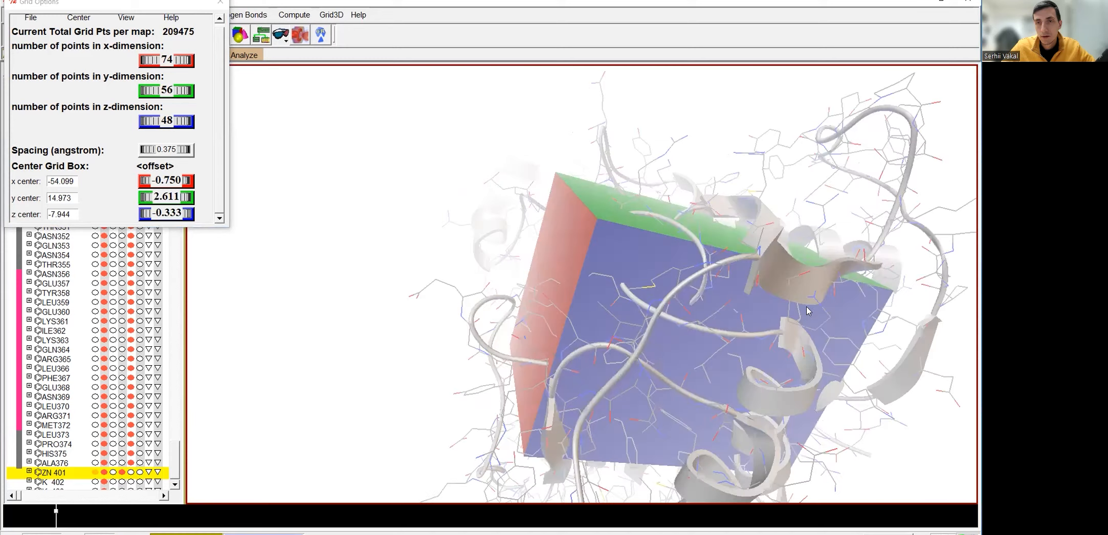
# Resize the grid box to 70 points in x, 52 in y and 54 in z
pyautogui.moveTo(783, 325); pyautogui.dragTo(689, 278)
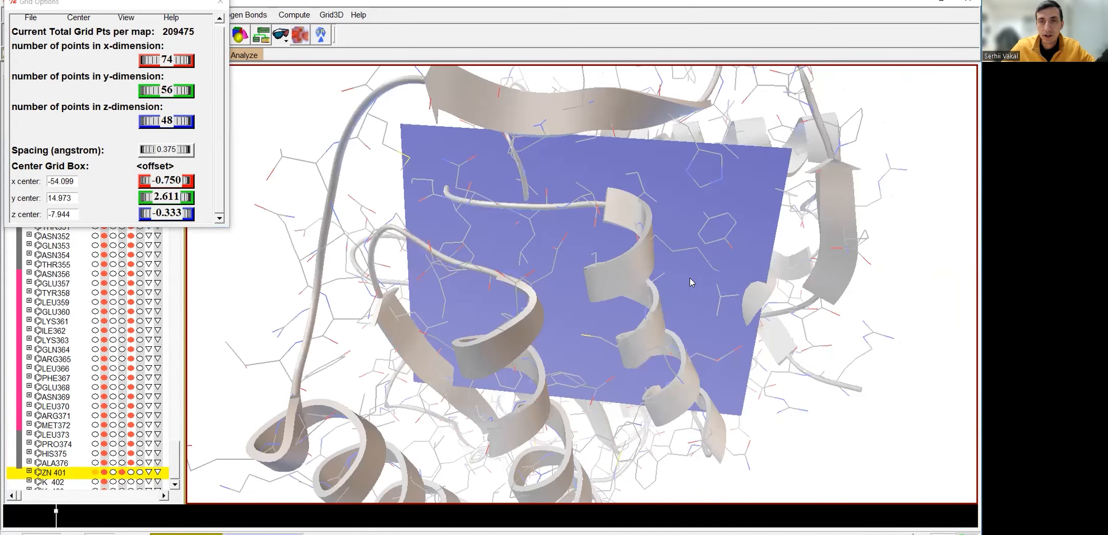
pyautogui.moveTo(154, 121)
pyautogui.mouseDown()
pyautogui.moveTo(144, 122)
pyautogui.moveTo(159, 122)
pyautogui.mouseUp()
pyautogui.moveTo(404, 299); pyautogui.dragTo(588, 306)
pyautogui.moveTo(152, 91); pyautogui.dragTo(171, 62)
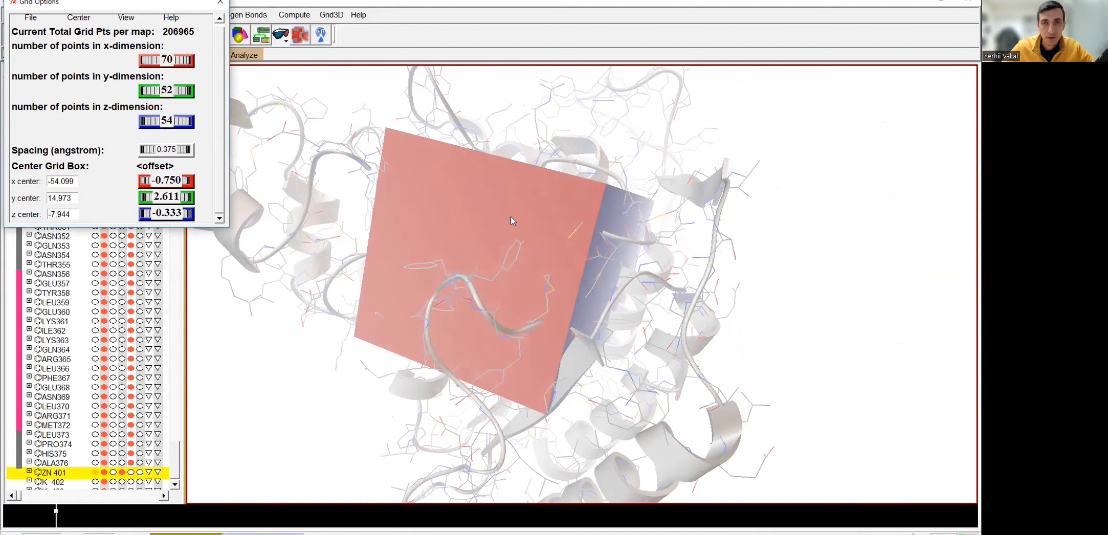
# Set the grid center offset to 2.694 in x and -1.000 in z, and reduce the x-dimension to 54 points
pyautogui.moveTo(553, 232); pyautogui.dragTo(157, 216)
pyautogui.moveTo(168, 182); pyautogui.dragTo(231, 182)
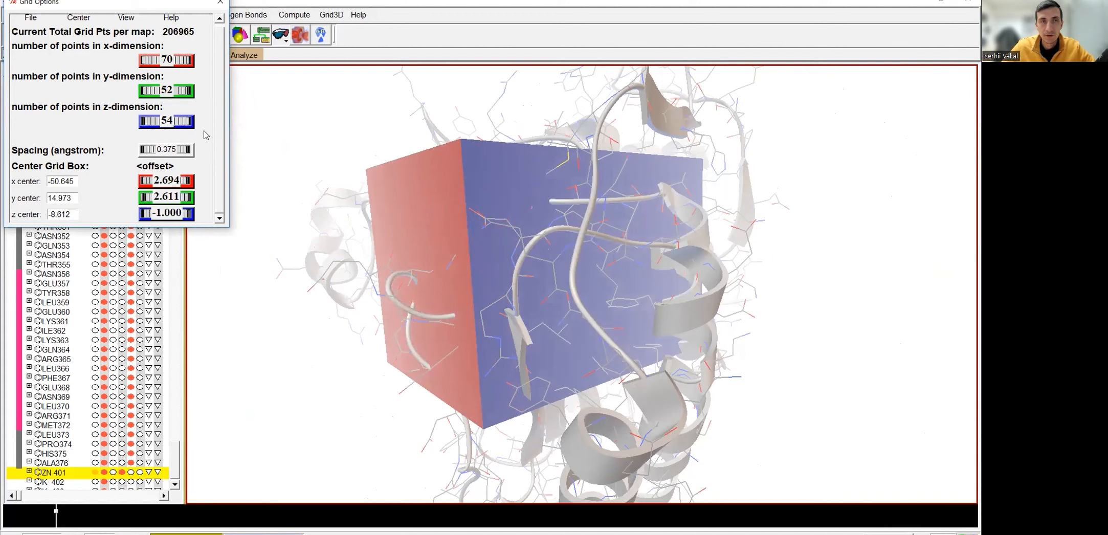
pyautogui.moveTo(172, 60)
pyautogui.mouseDown()
pyautogui.moveTo(156, 60)
pyautogui.moveTo(171, 60)
pyautogui.mouseUp()
pyautogui.moveTo(412, 286); pyautogui.dragTo(687, 273)
pyautogui.moveTo(449, 372); pyautogui.dragTo(542, 385)
pyautogui.moveTo(543, 384); pyautogui.dragTo(538, 409, button='right')
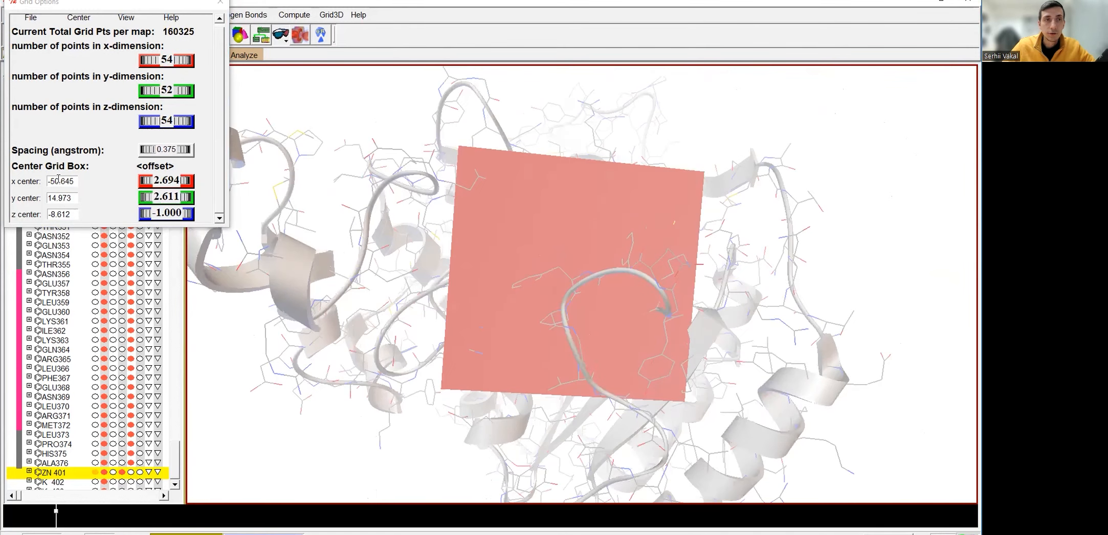
# Check the grid center coordinates and close the grid options, saving the current box
pyautogui.press('Tab')
pyautogui.press('Tab')
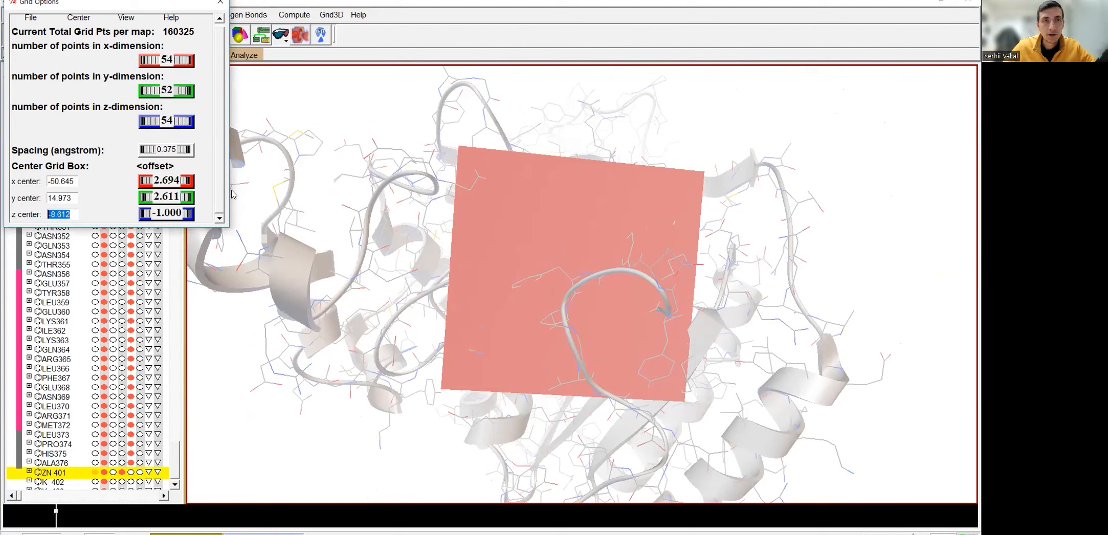
pyautogui.click(30, 18)
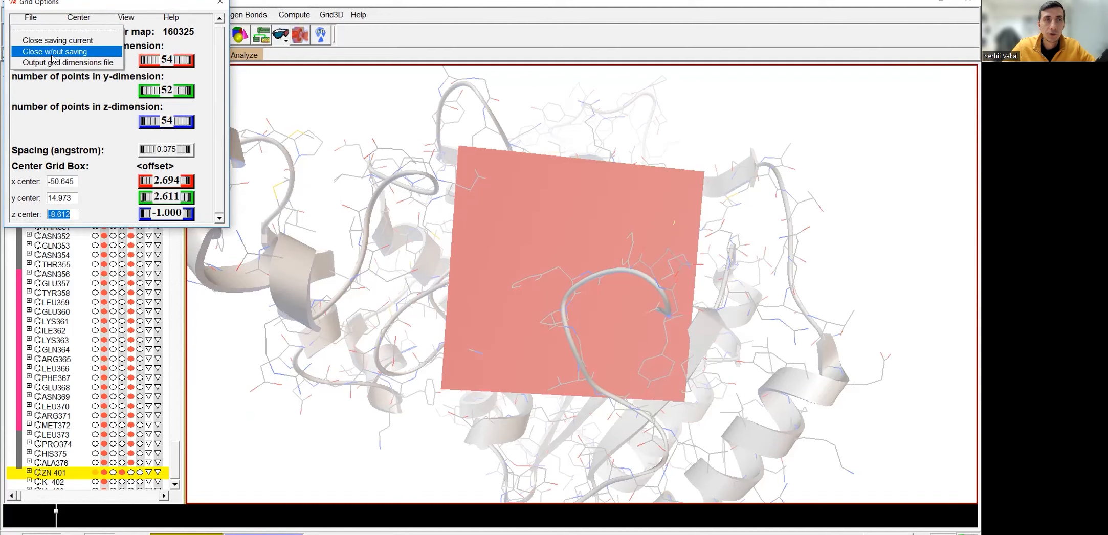
pyautogui.click(97, 40)
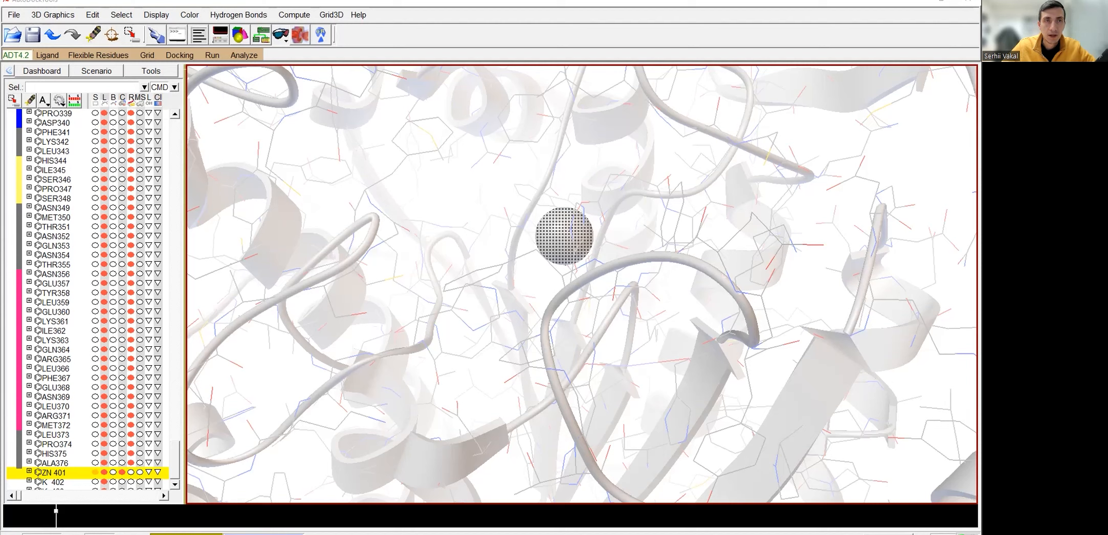
# Switch to File Explorer and launch cmd from the Exercise 2.1 folder in a maximized window
pyautogui.hotkey('alt', 'Tab')
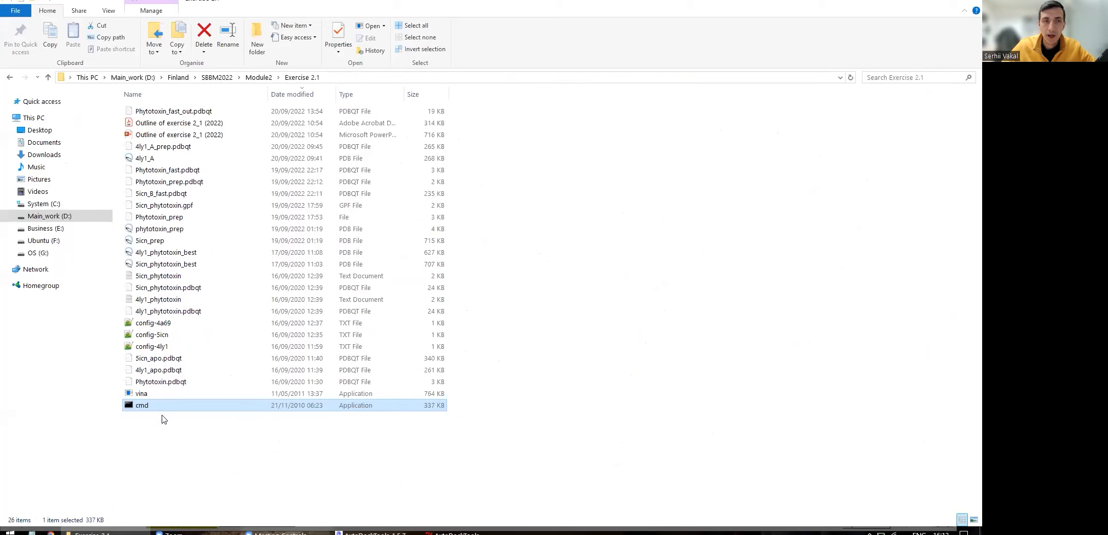
pyautogui.doubleClick(138, 406)
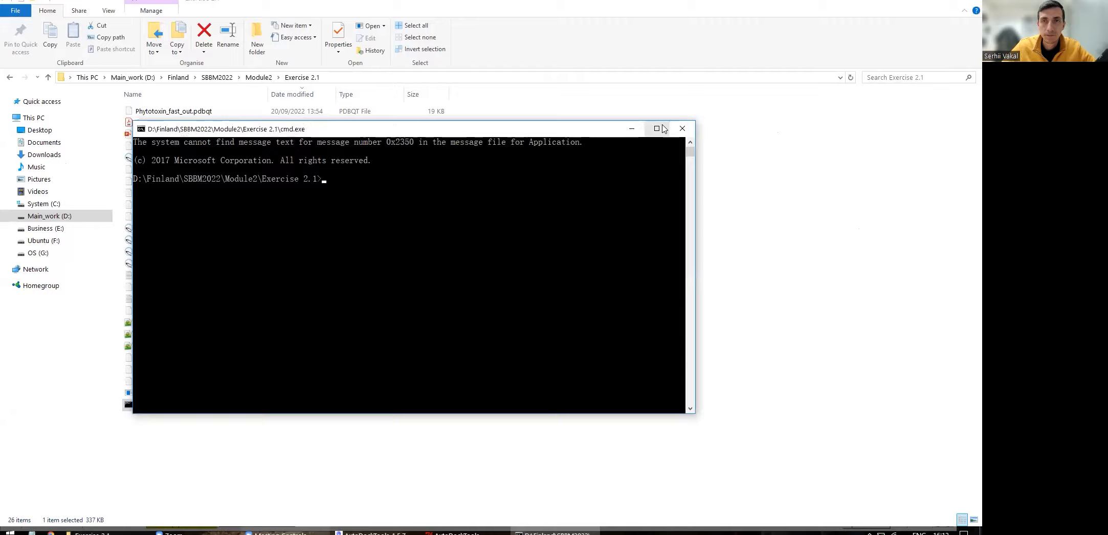
pyautogui.click(657, 129)
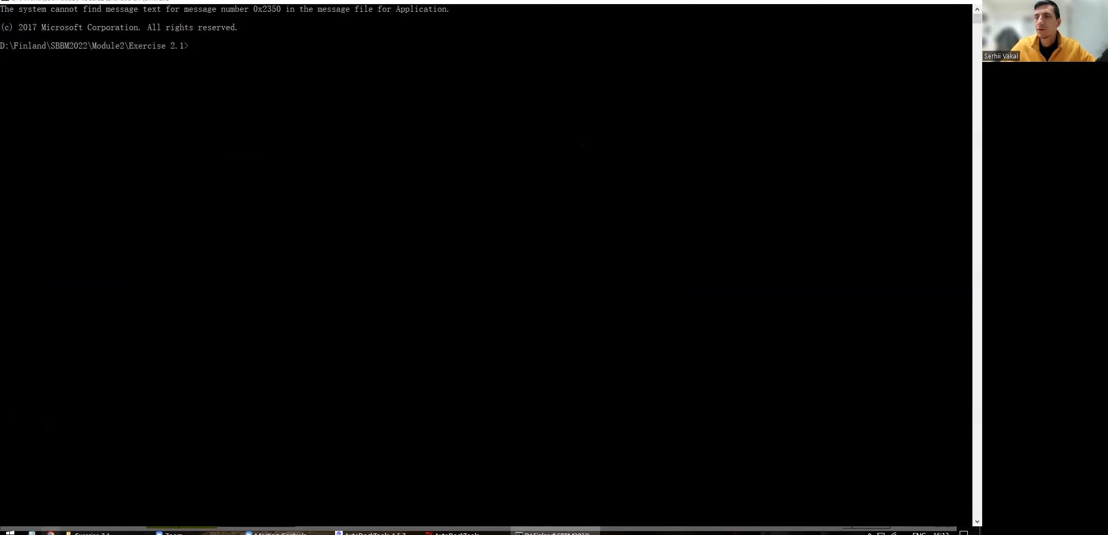
# Switch to Chrome and look through the Working files for Exercise 2.1 folder on the DigiCampus course page
pyautogui.click(51, 533)
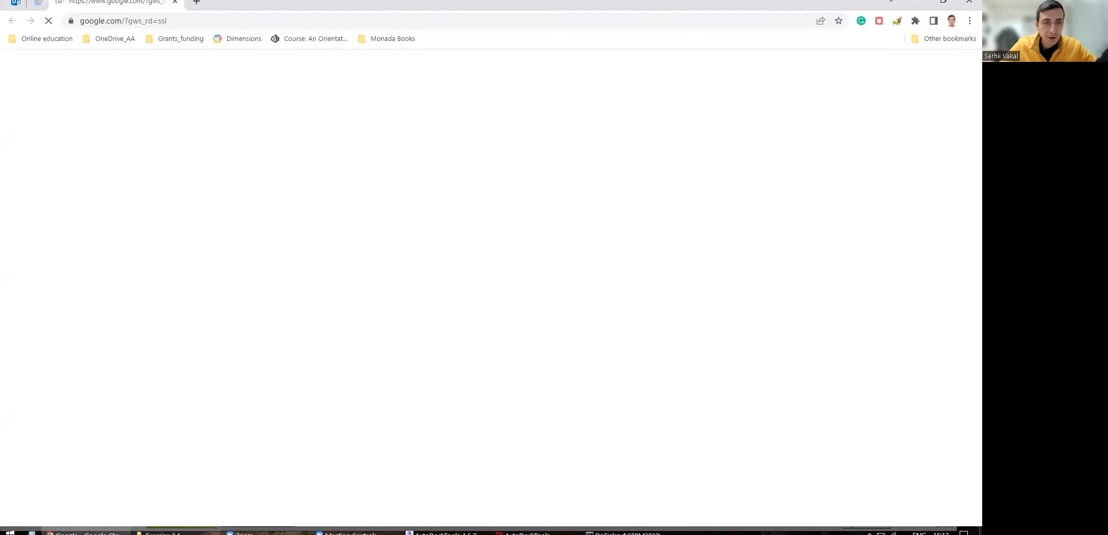
pyautogui.click(163, 533)
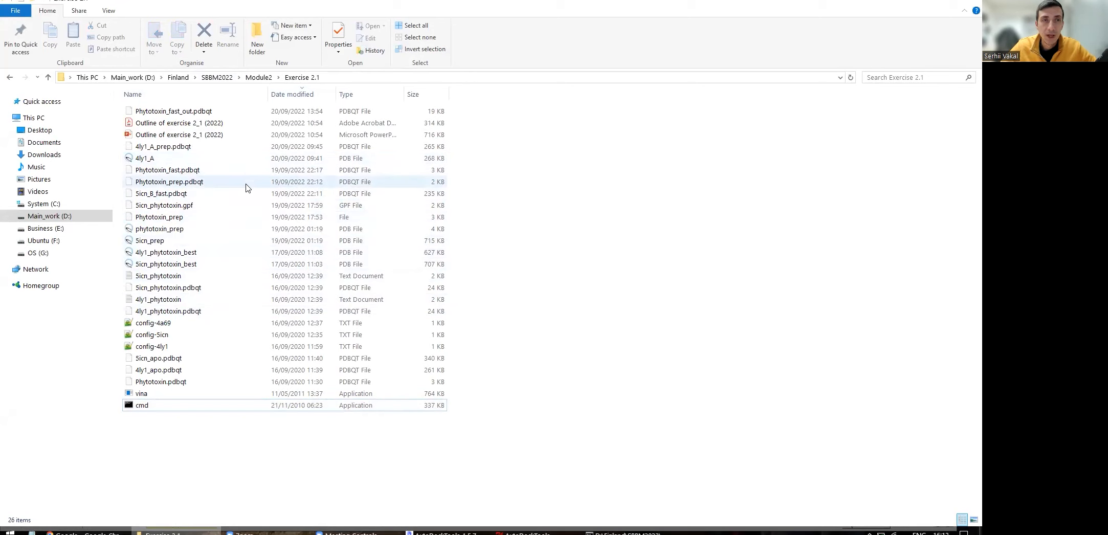
pyautogui.click(159, 219)
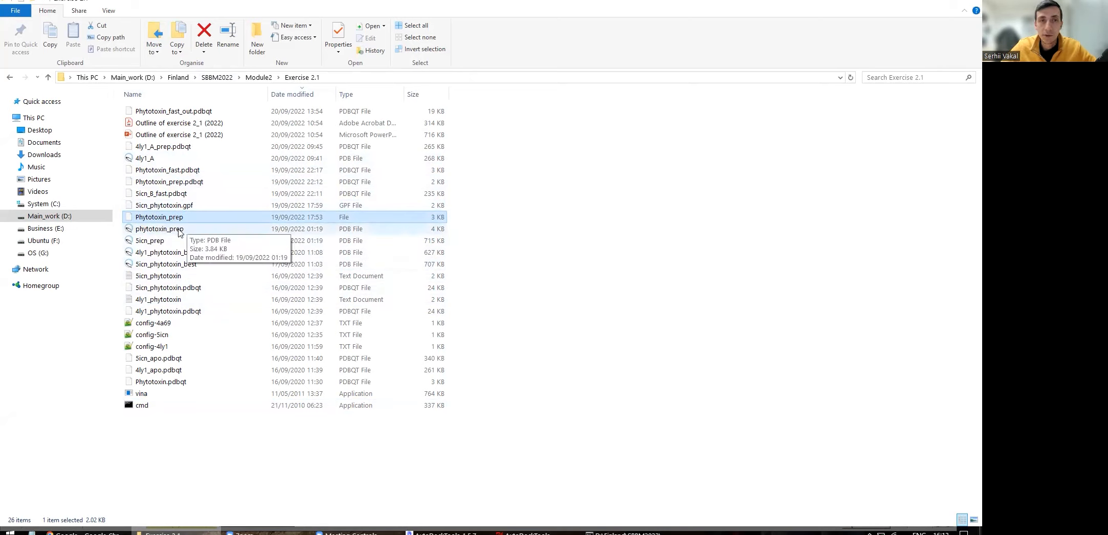
pyautogui.hotkey('alt', 'Tab')
pyautogui.scroll(-9, 210, 297)
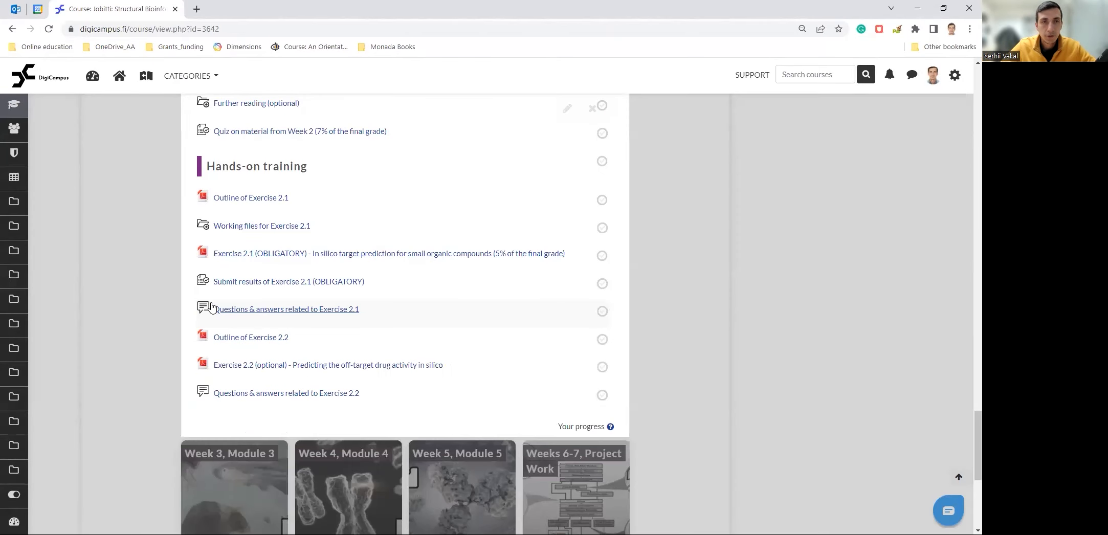
pyautogui.click(253, 232)
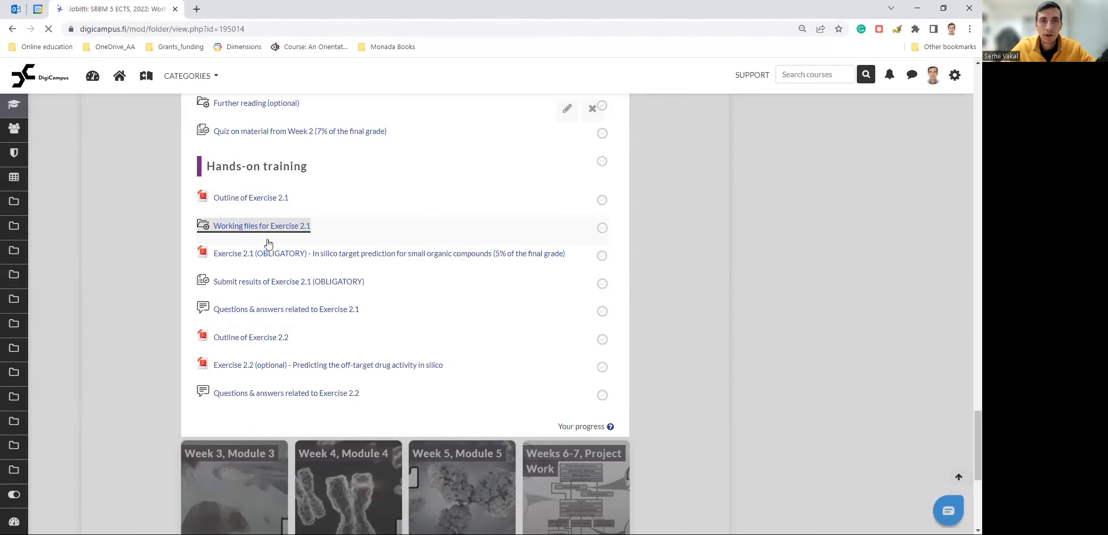
pyautogui.scroll(-3, 193, 277)
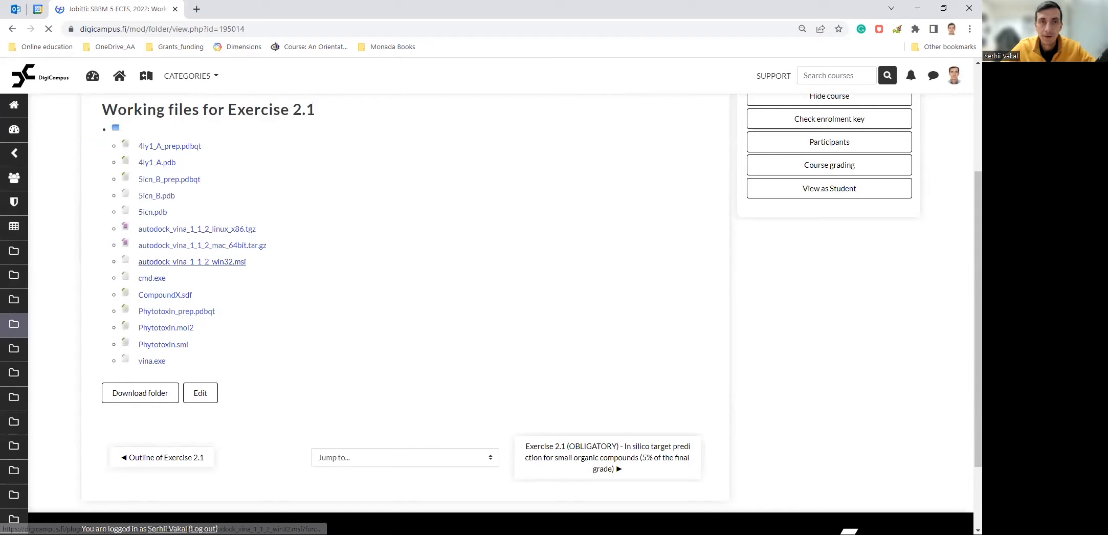
# Locate cmd in the Exercise 2.1 folder and return to its open command prompt window
pyautogui.click(159, 533)
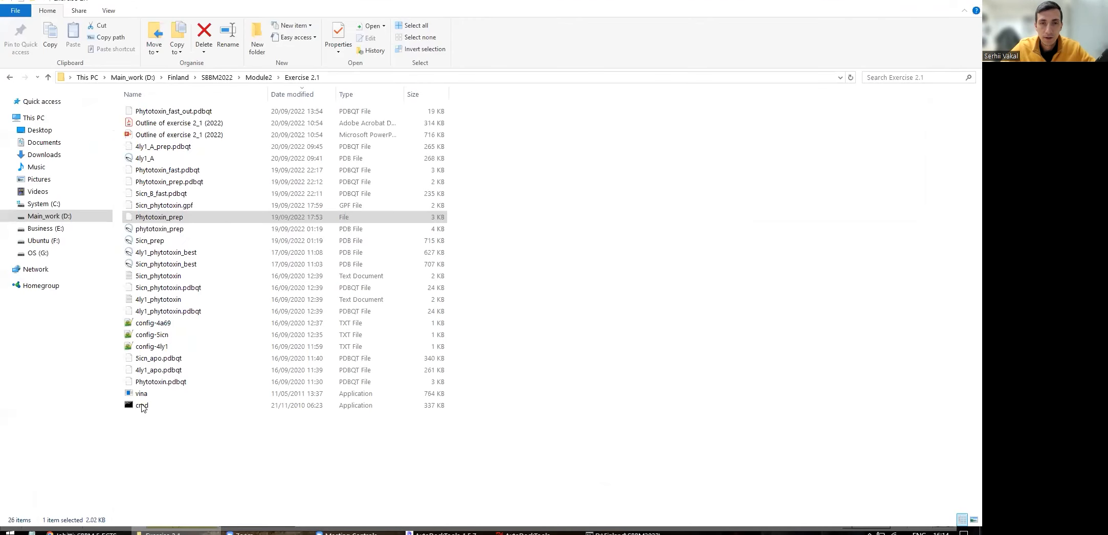
pyautogui.click(143, 405)
pyautogui.click(612, 502)
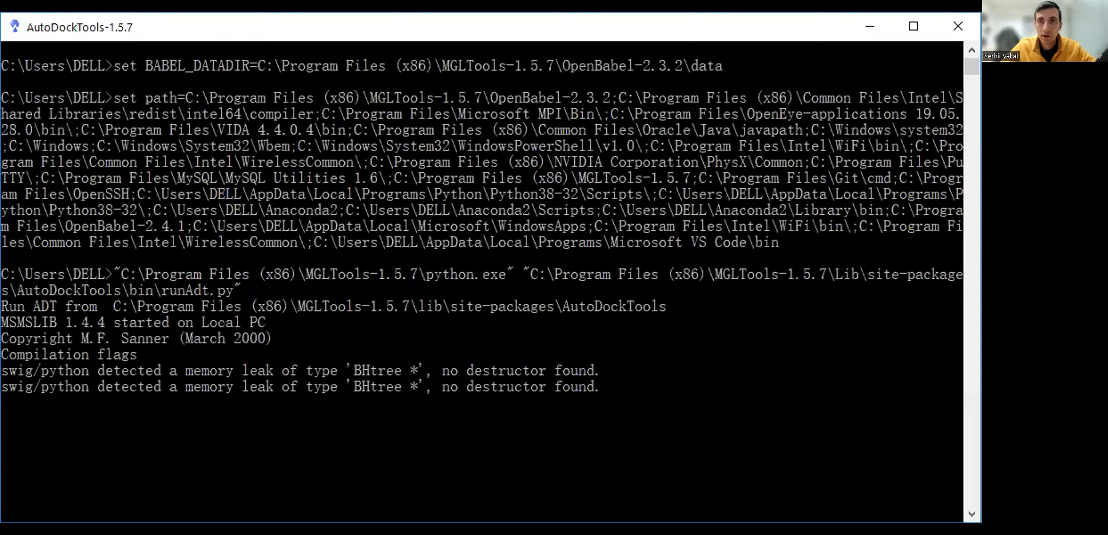
pyautogui.click(209, 54)
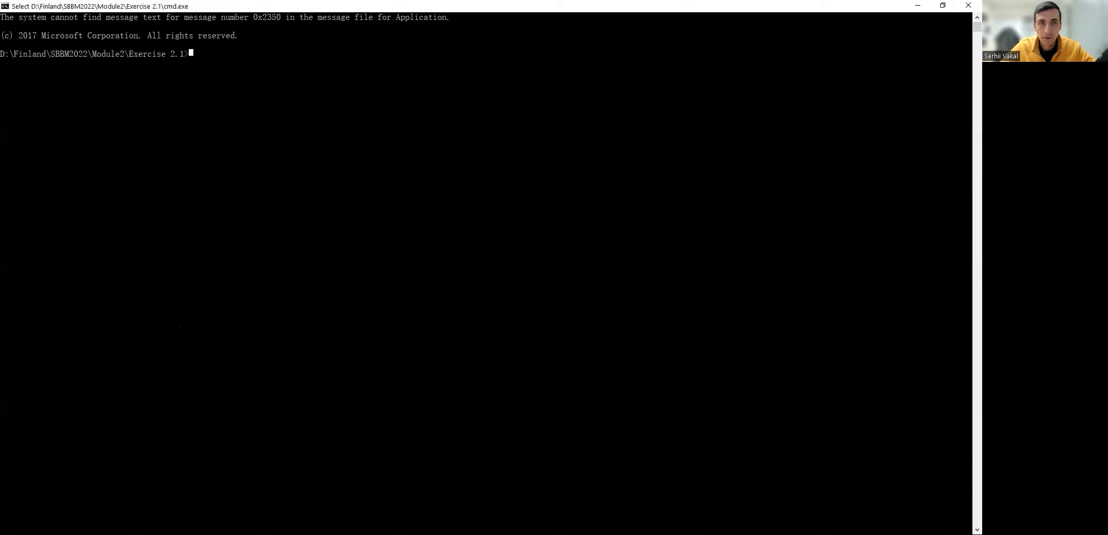
# Switch to Chrome and open the Exercise 2.1 (OBLIGATORY) target prediction PDF from the course's Hands-on training section
pyautogui.hotkey('alt', 'Tab')
pyautogui.click(602, 207)
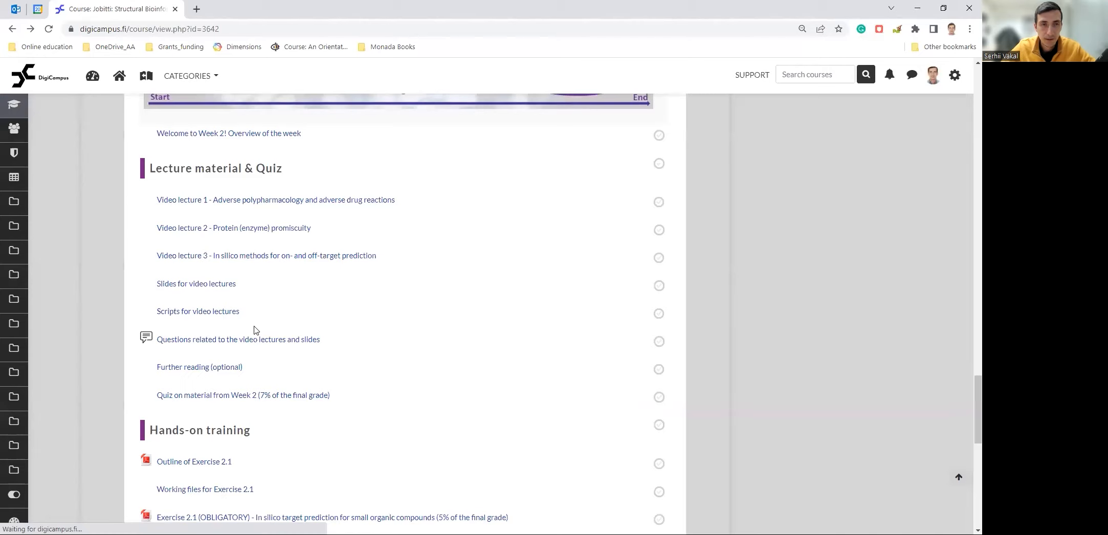
pyautogui.scroll(-3, 256, 330)
pyautogui.click(254, 326)
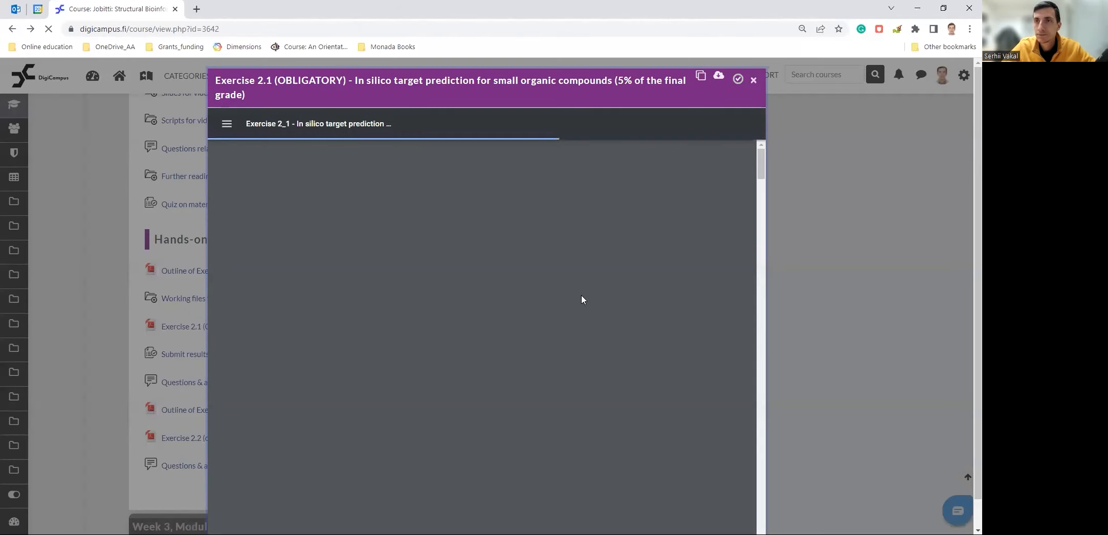
# Find the Vina docking command on page 8 of the exercise PDF and copy it, from vina through --size_z 24
pyautogui.scroll(-20, 606, 268)
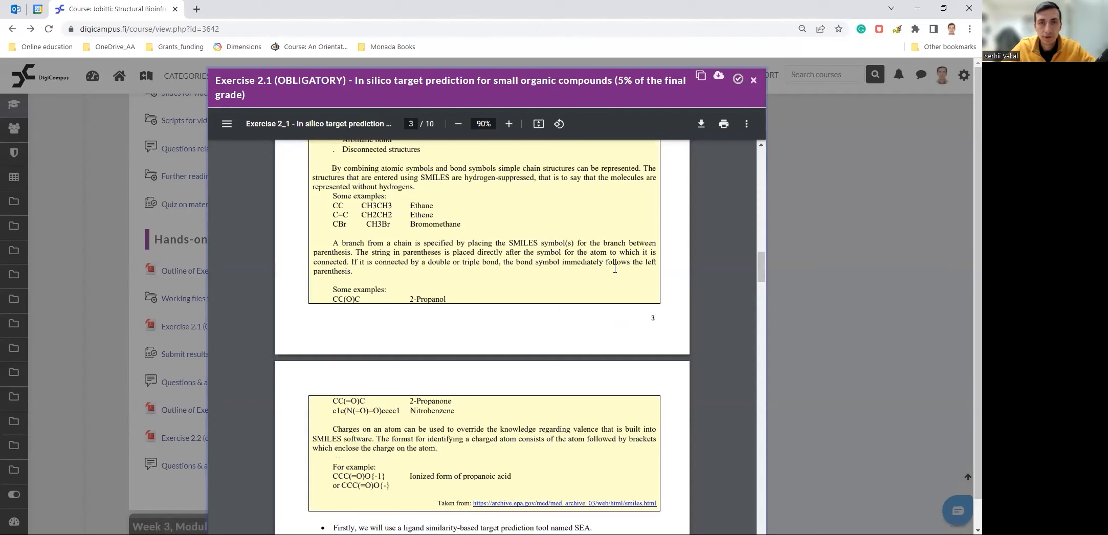
pyautogui.scroll(-15, 616, 268)
pyautogui.scroll(-12, 630, 263)
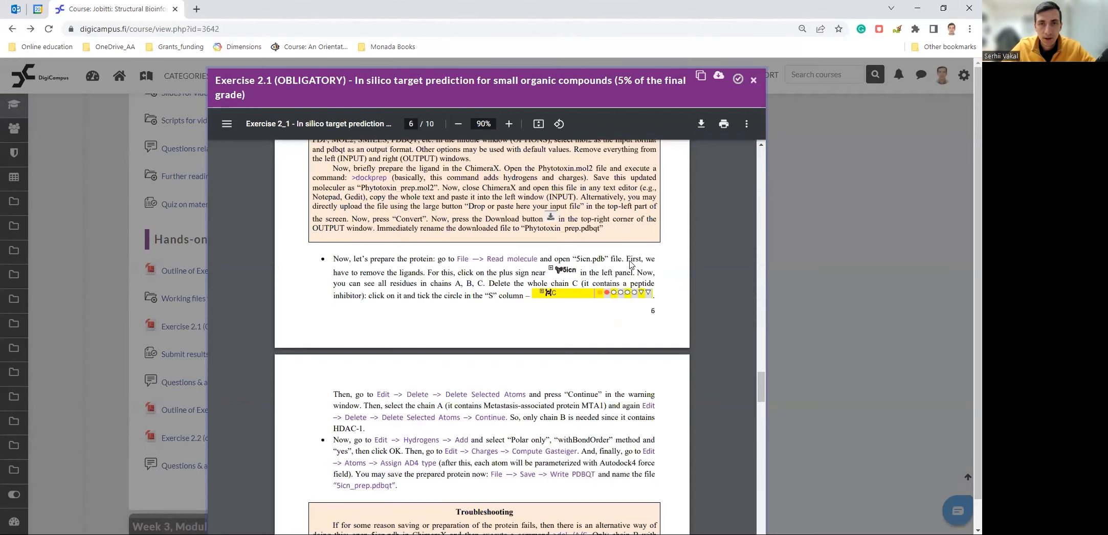
pyautogui.scroll(-6, 632, 261)
pyautogui.scroll(-5, 632, 260)
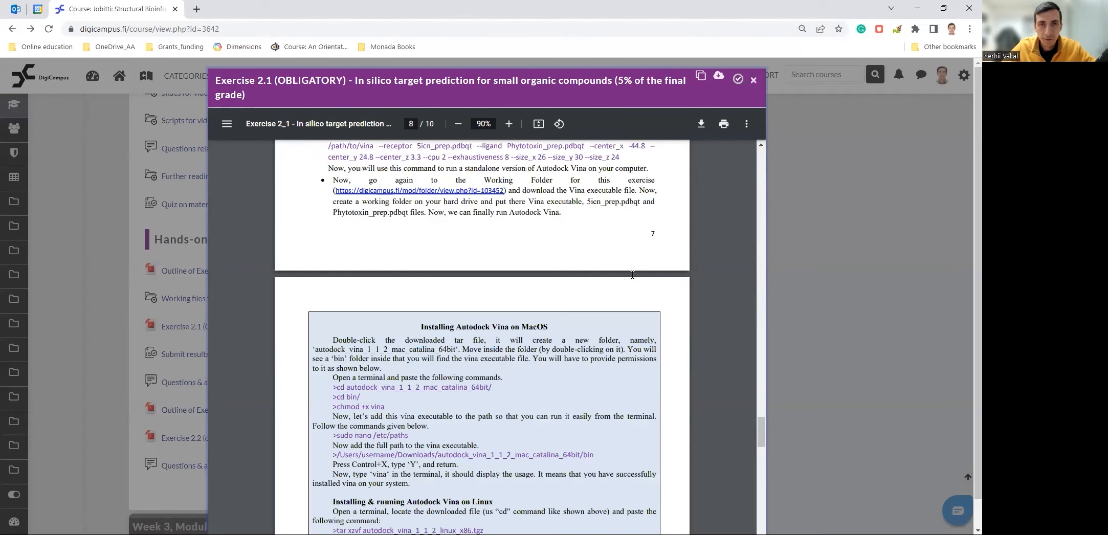
pyautogui.scroll(2, 631, 271)
pyautogui.scroll(-12, 618, 270)
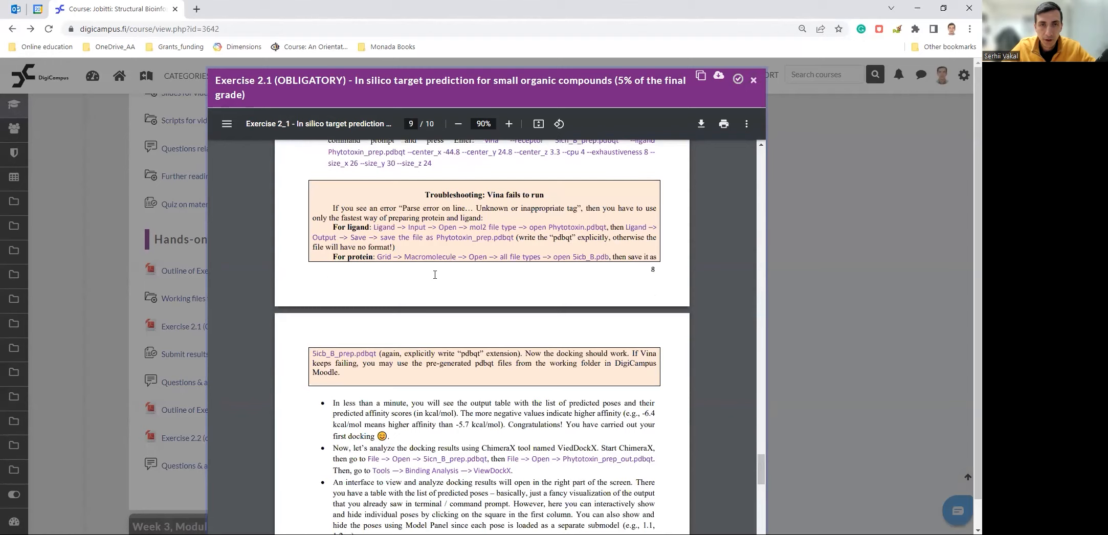
pyautogui.scroll(2, 433, 276)
pyautogui.moveTo(496, 251); pyautogui.dragTo(484, 255)
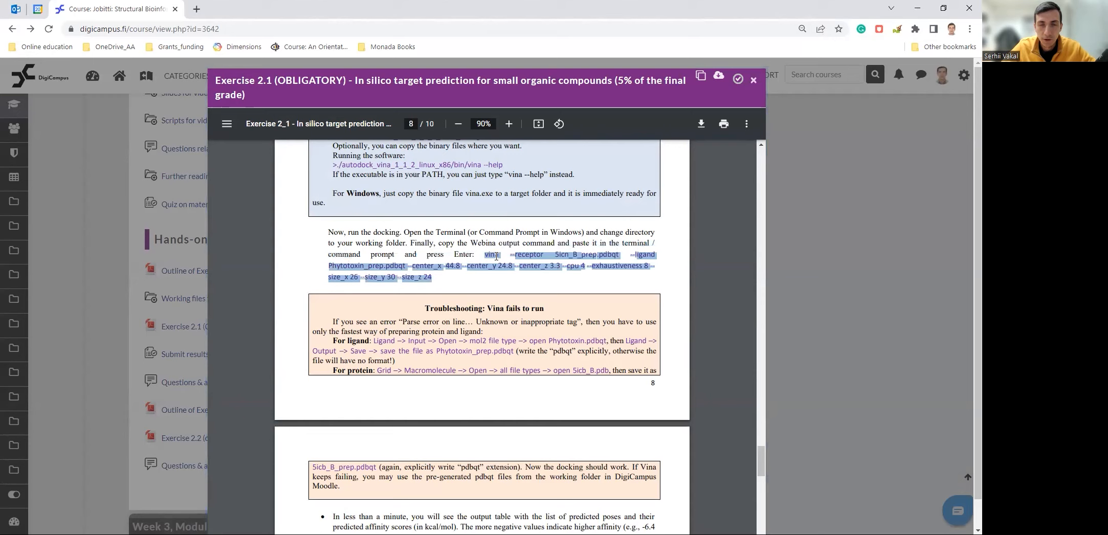
pyautogui.rightClick(487, 256)
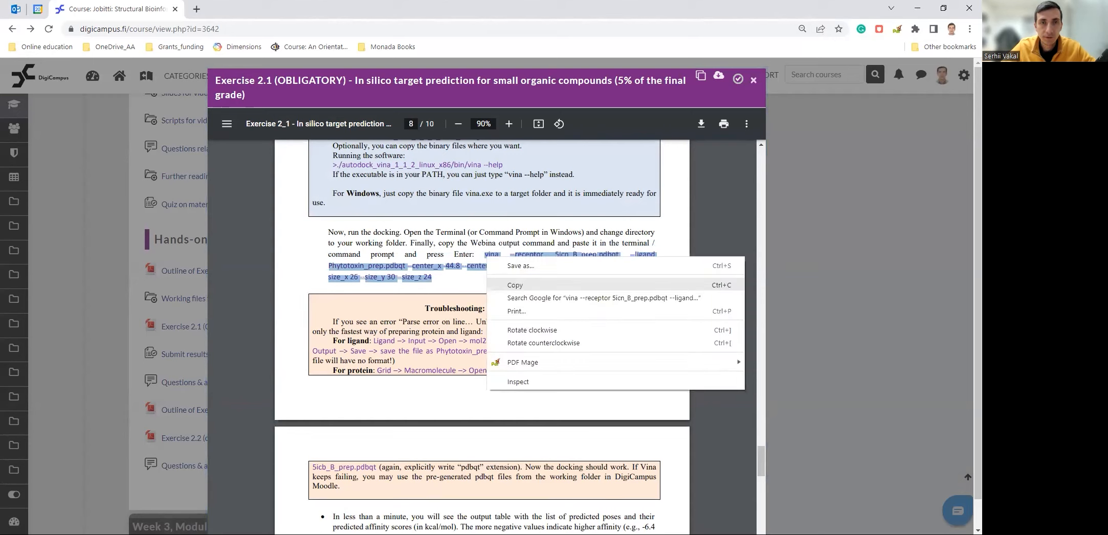
pyautogui.click(515, 285)
# Return to the command prompt, paste the Vina command with 5icn_B_fast.pdbqt as receptor and Phytotoxin_fast.pdbqt as the second file, and try to run it
pyautogui.hotkey('alt', 'Tab')
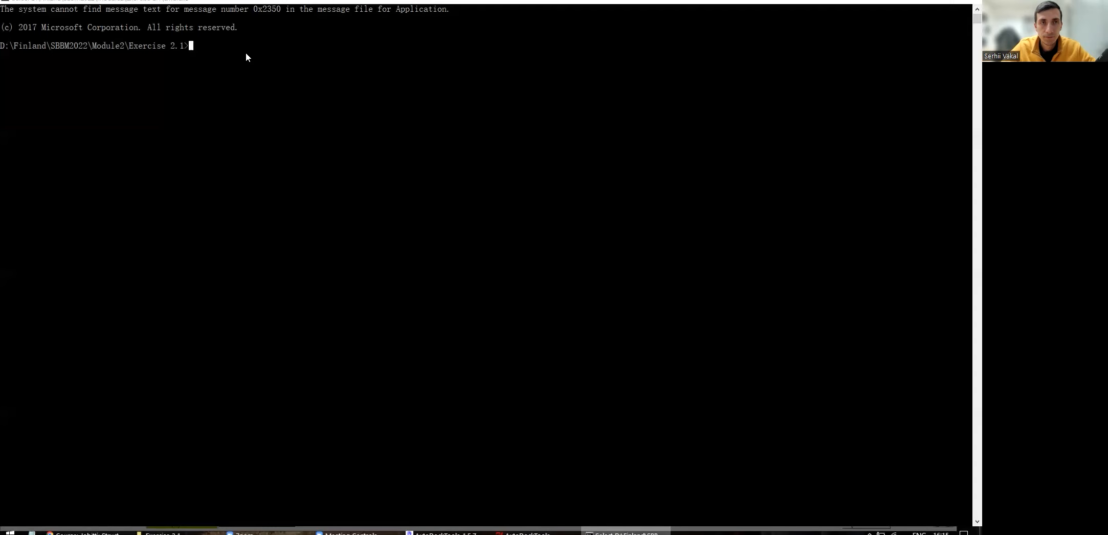
pyautogui.rightClick(193, 46)
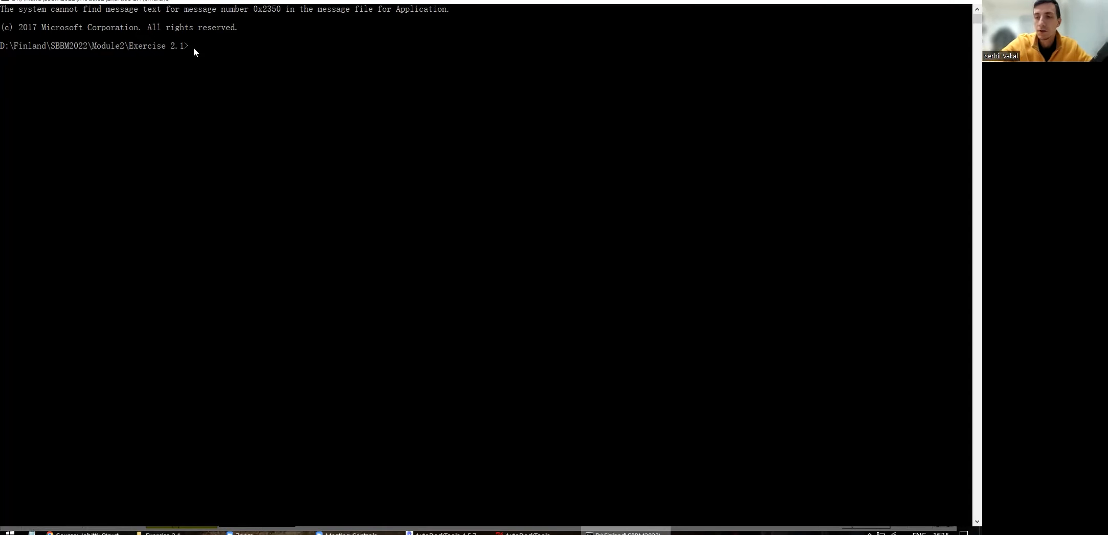
pyautogui.rightClick(193, 47)
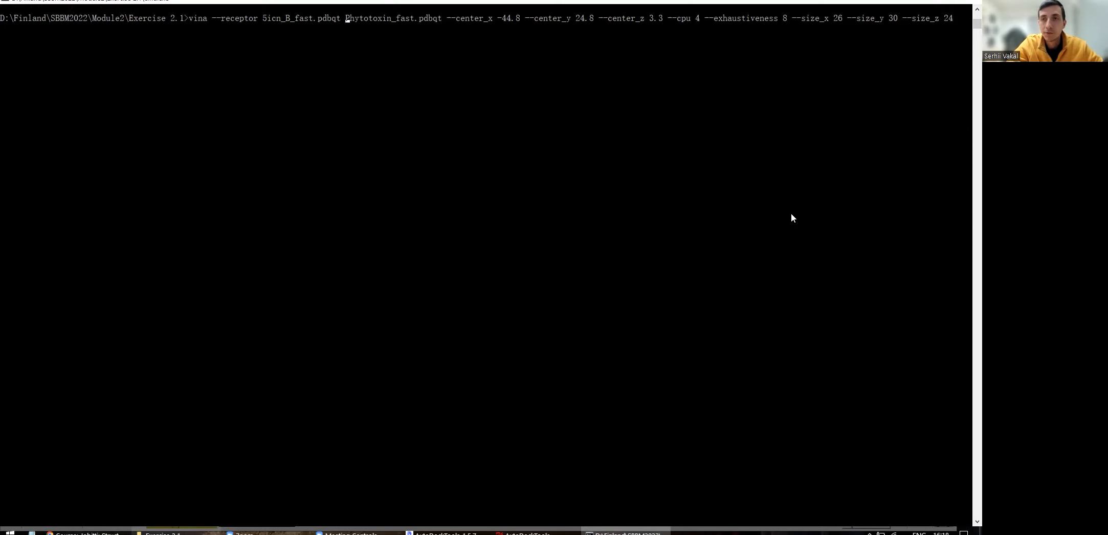
pyautogui.press('Return')
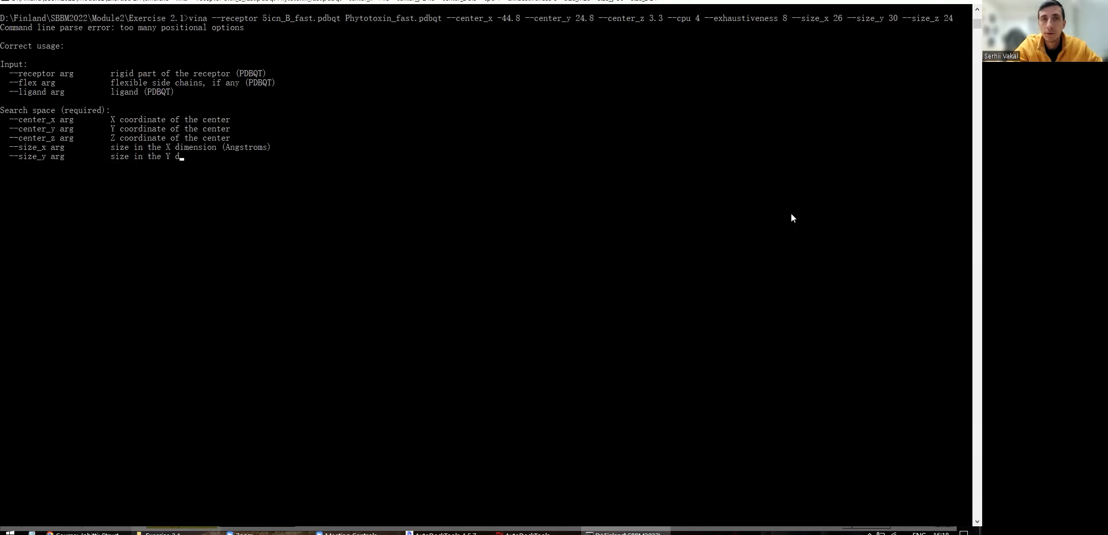
# Recall the Vina command, insert --ligand before Phytotoxin_fast.pdbqt, and run the docking
pyautogui.press('Up')
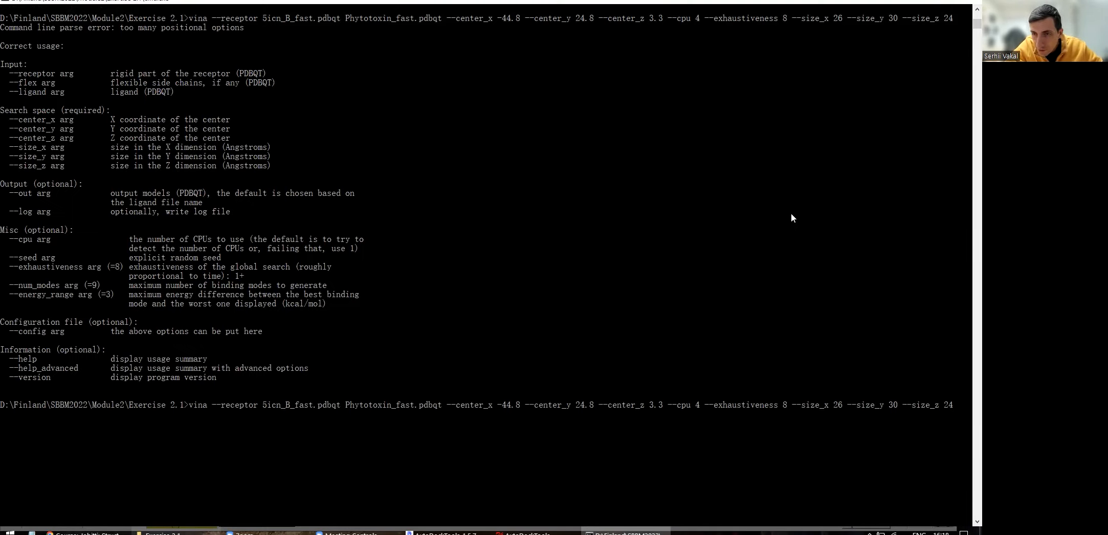
pyautogui.press('Left')
pyautogui.press('Left')
pyautogui.press('Left')
pyautogui.press('Left')
pyautogui.press('Left')
pyautogui.press('Left')
pyautogui.press('Left')
pyautogui.press('Left')
pyautogui.press('Left')
pyautogui.press('Left')
pyautogui.press('Left')
pyautogui.press('Left')
pyautogui.press('Left')
pyautogui.press('Left')
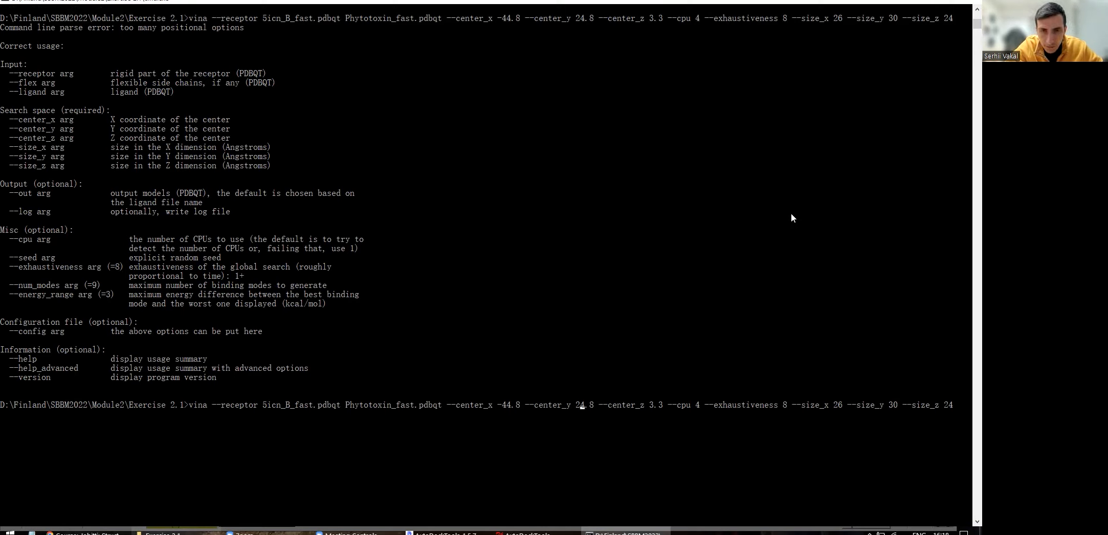
pyautogui.press('Left')
pyautogui.press('Left')
pyautogui.press('Left')
pyautogui.press('Left')
pyautogui.press('Left')
pyautogui.press('Left')
pyautogui.press('Left')
pyautogui.press('Left')
pyautogui.press('Left')
pyautogui.press('Left')
pyautogui.press('Left')
pyautogui.press('Left')
pyautogui.press('Left')
pyautogui.press('Left')
pyautogui.press('Left')
pyautogui.press('Left')
pyautogui.press('Left')
pyautogui.write('--ligand')
pyautogui.press('Return')
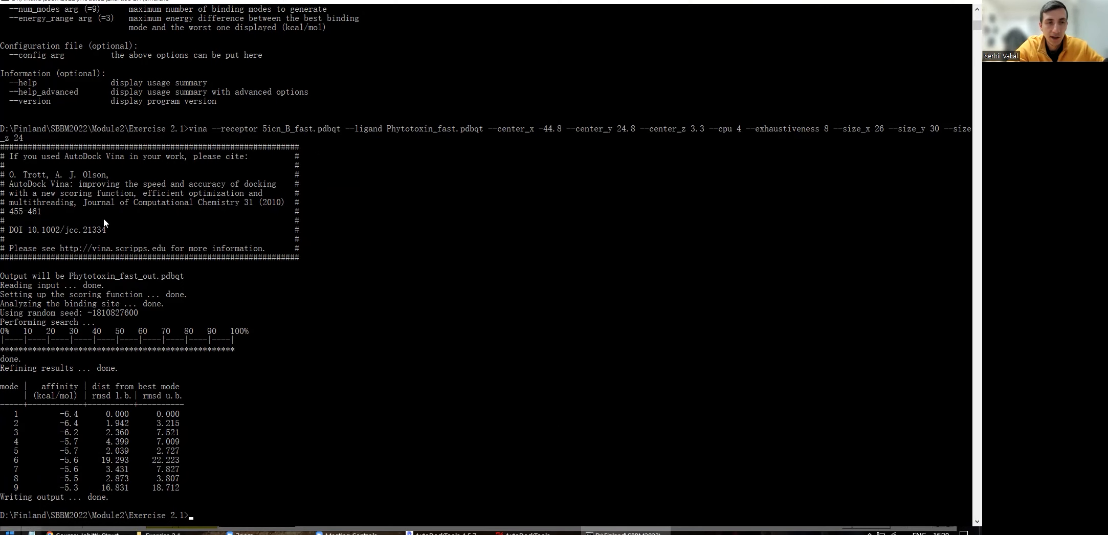
# Launch UCSF ChimeraX from the installed programs
pyautogui.press('super')
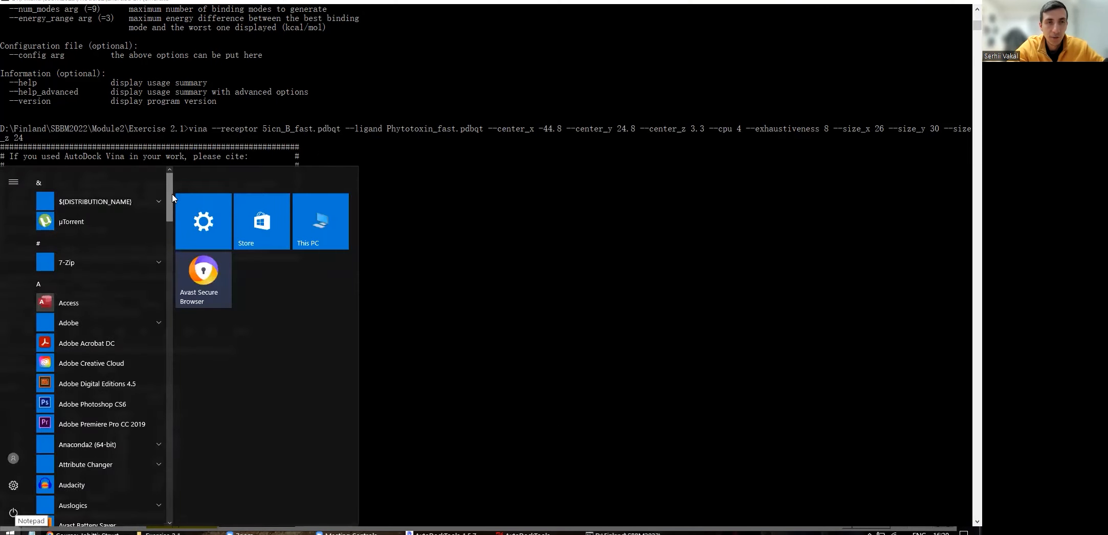
pyautogui.click(169, 443)
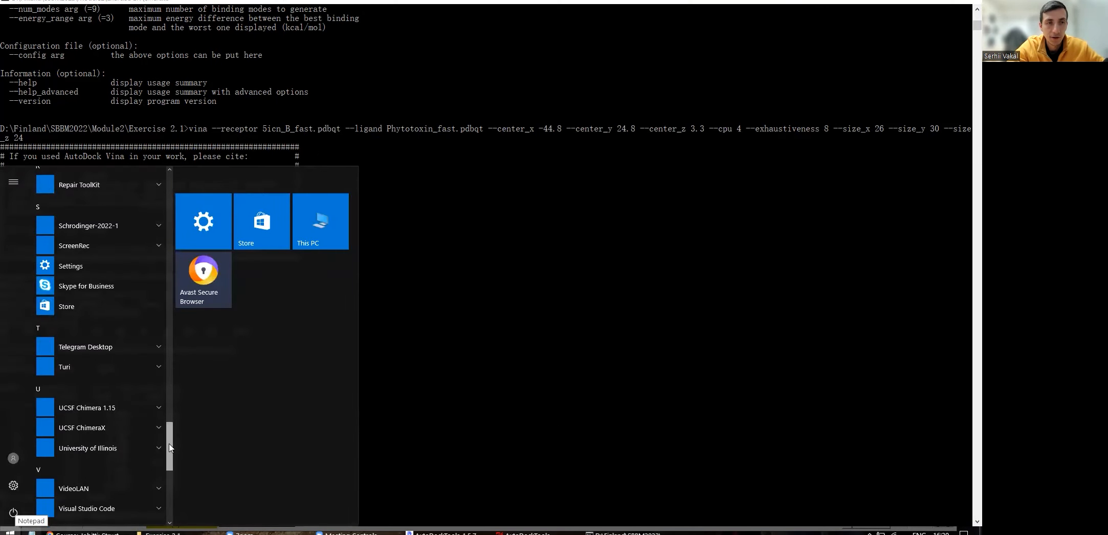
pyautogui.click(119, 431)
pyautogui.click(85, 448)
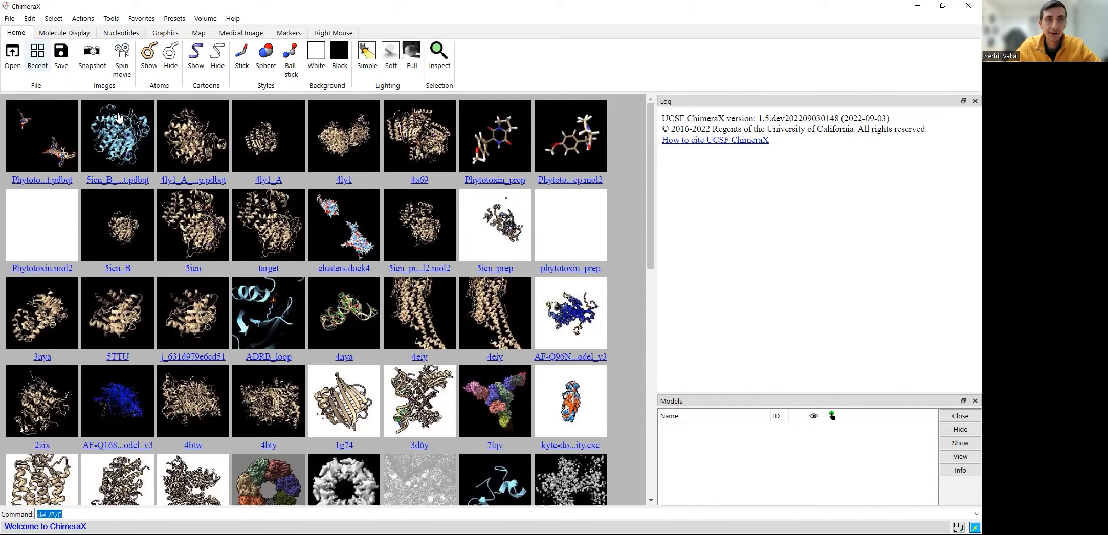
# Open the receptor 5icn_B_fast.pdbqt from the recent files and rotate it to inspect the structure
pyautogui.click(152, 179)
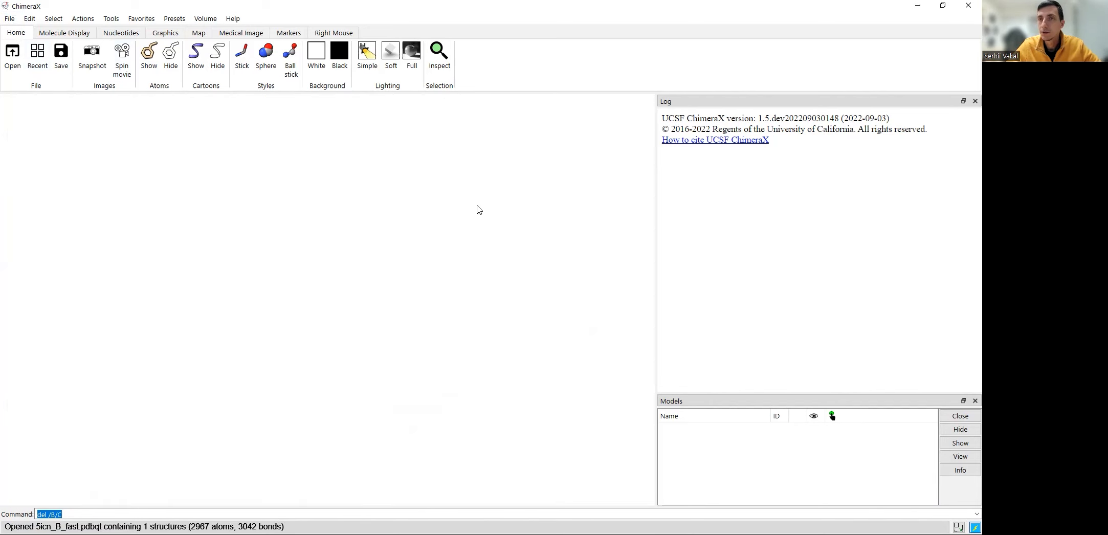
pyautogui.moveTo(476, 266); pyautogui.dragTo(346, 279)
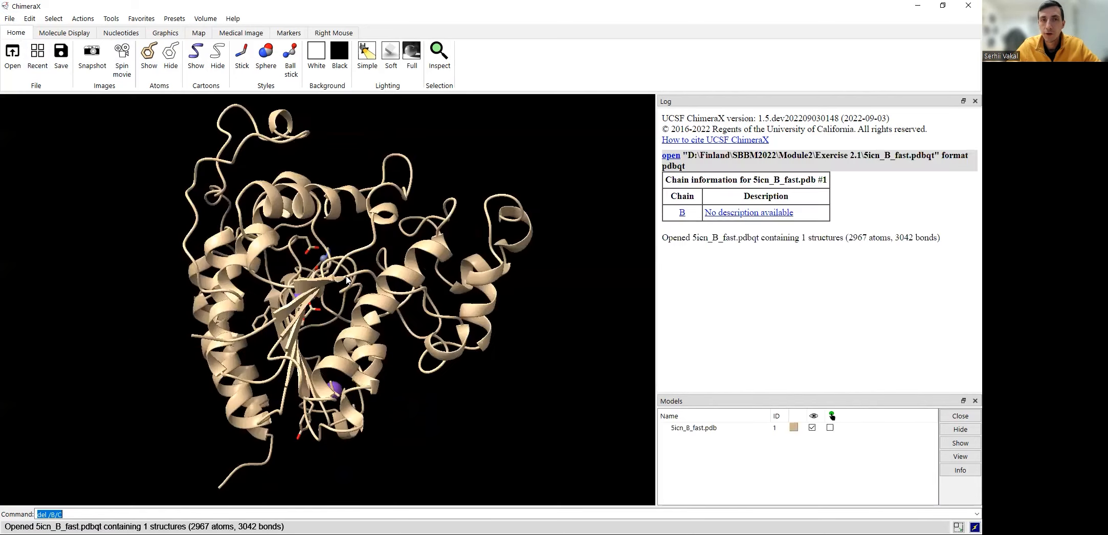
pyautogui.moveTo(250, 287); pyautogui.dragTo(318, 164)
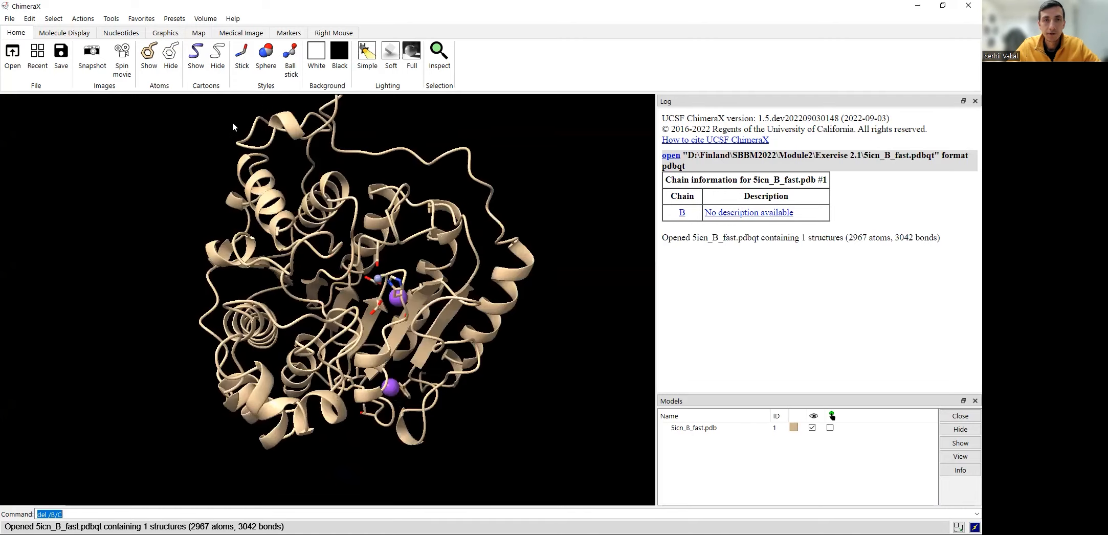
pyautogui.moveTo(232, 127); pyautogui.dragTo(1, 4)
# Open the docking output Phytotoxin_fast_out from the SBBM2022, Module2, Exercise 2.1 folder alongside the receptor
pyautogui.click(6, 19)
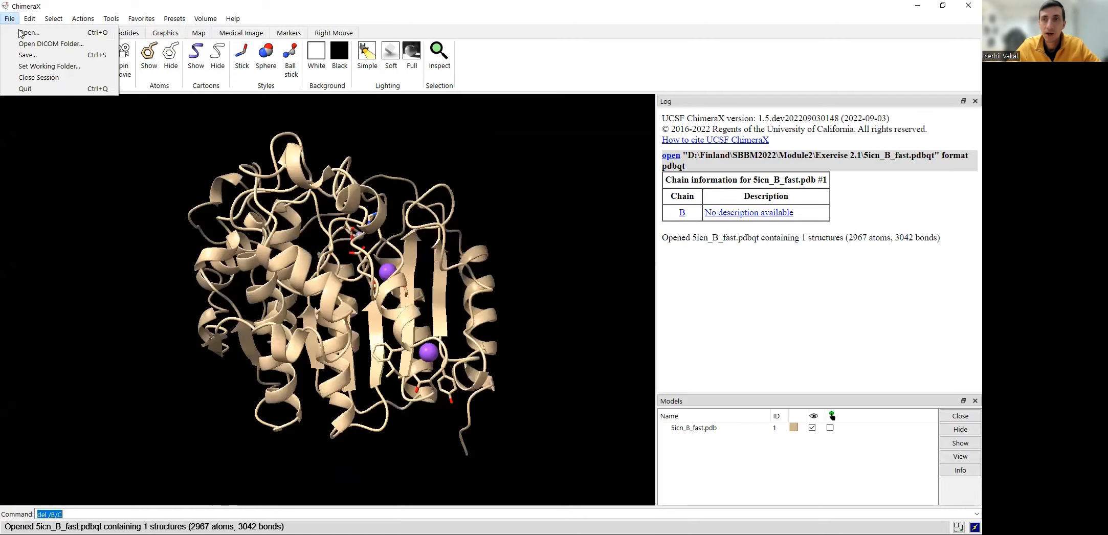
pyautogui.click(25, 32)
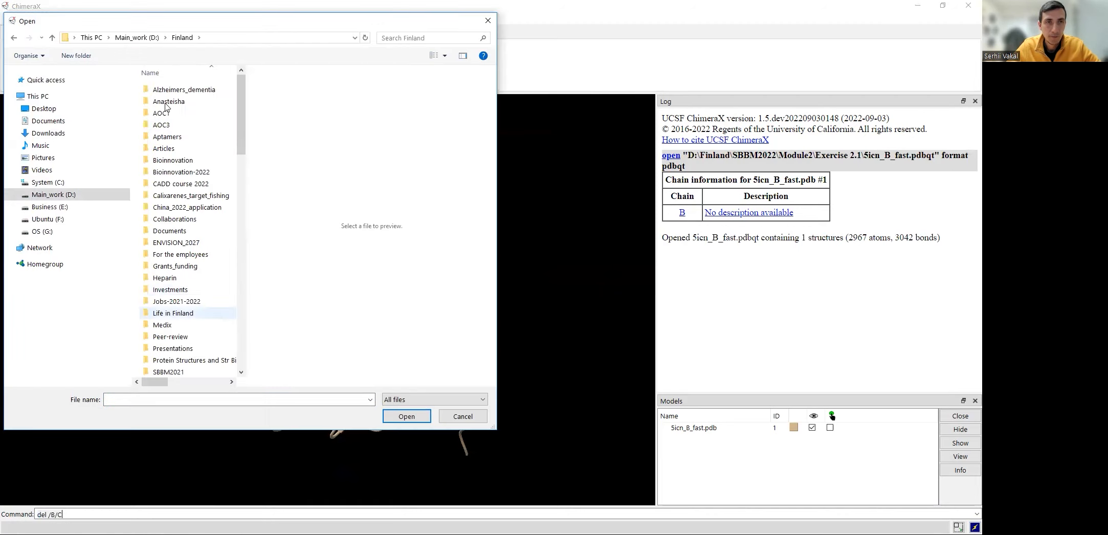
pyautogui.scroll(-3, 146, 293)
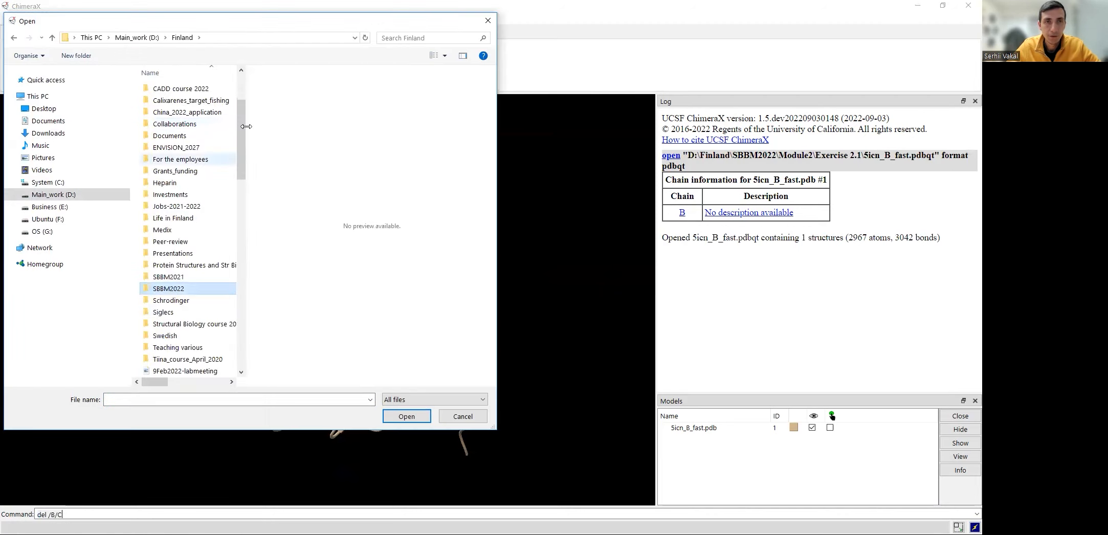
pyautogui.press('Return')
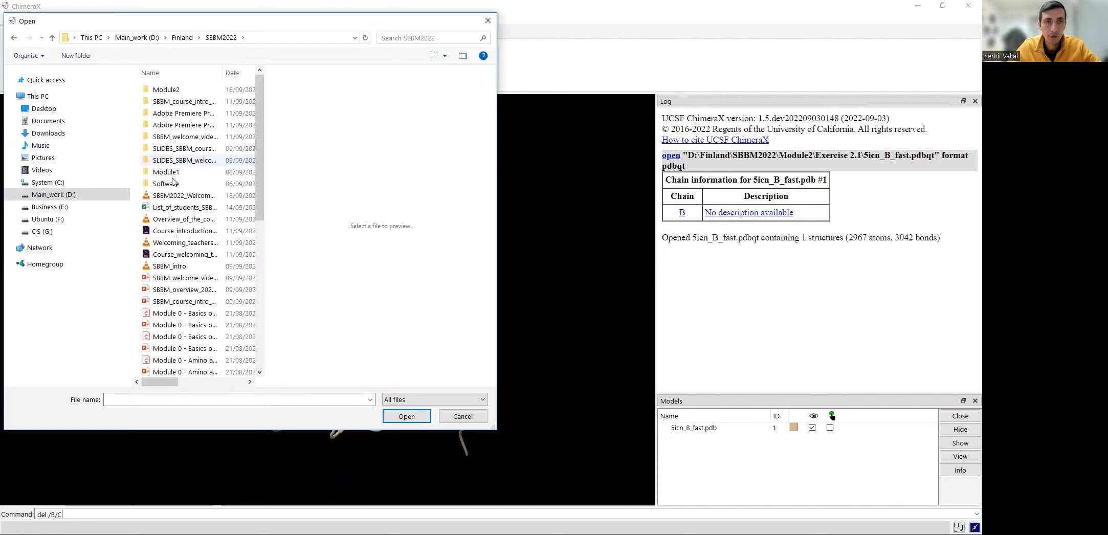
pyautogui.doubleClick(165, 91)
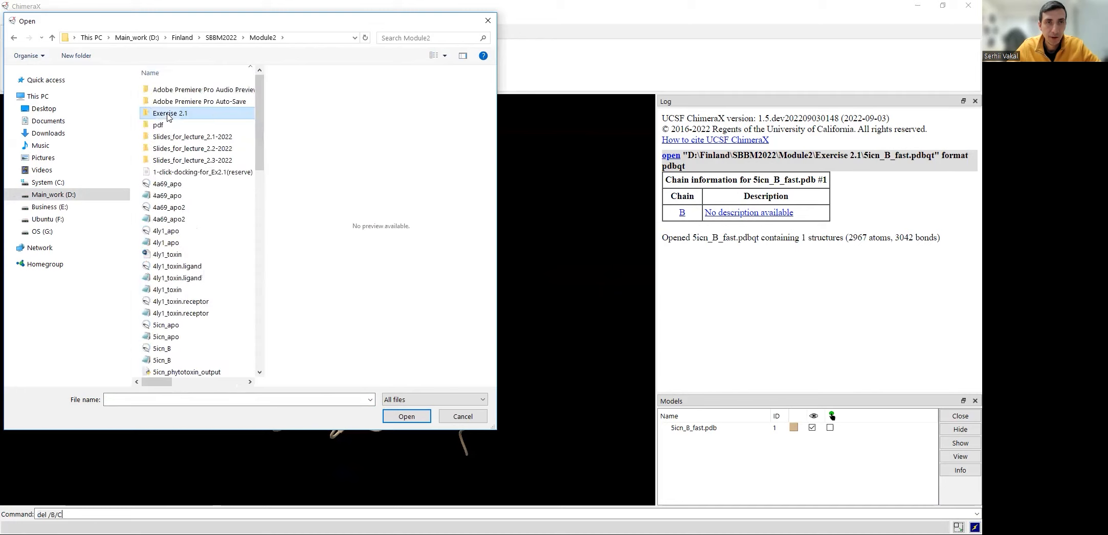
pyautogui.doubleClick(199, 90)
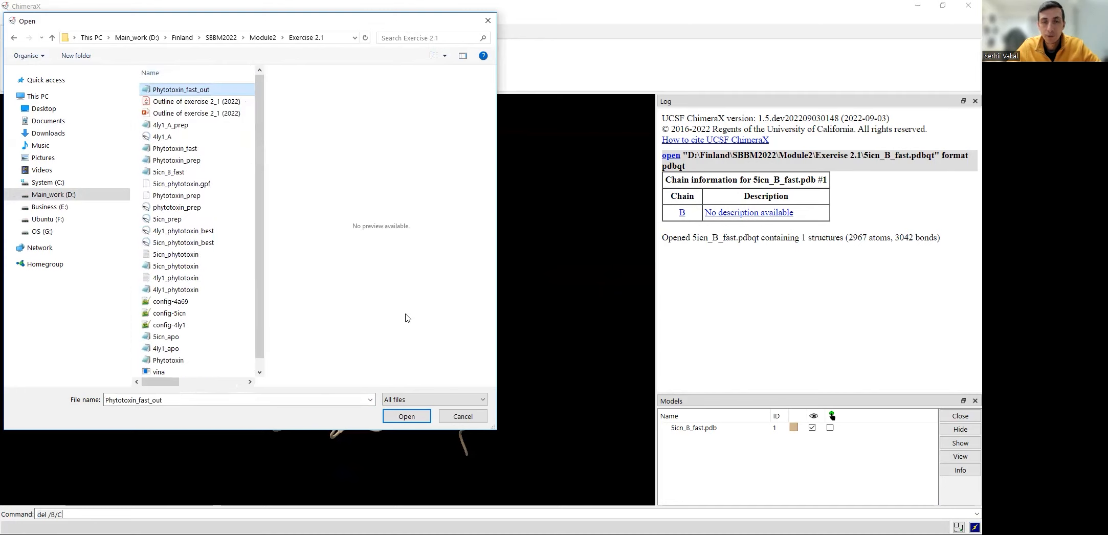
pyautogui.press('Return')
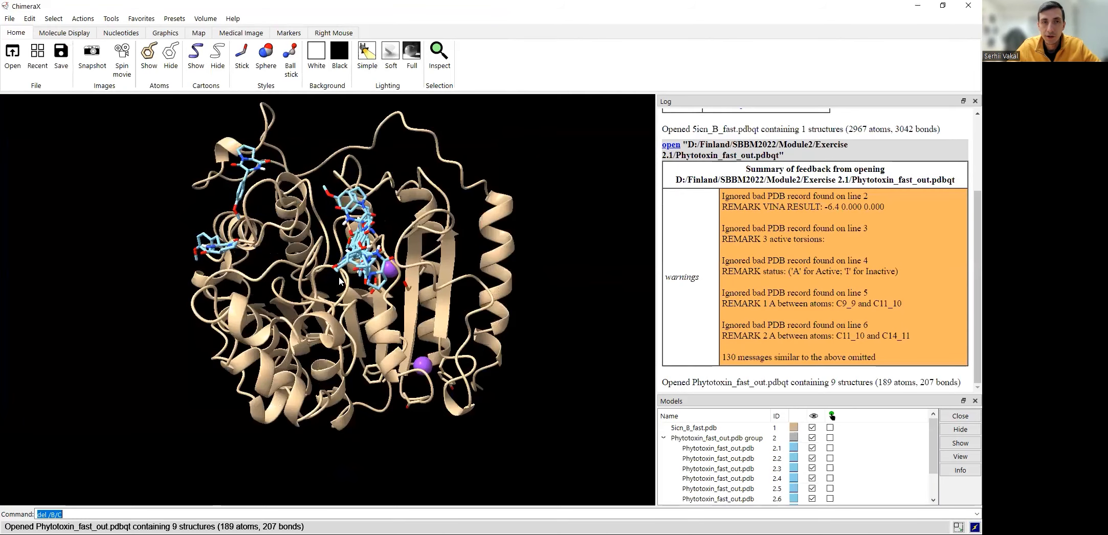
# Examine the docked poses around the receptor, open ViewDockX for them, and review their scores and RMSD values in the table
pyautogui.moveTo(280, 316); pyautogui.dragTo(468, 293)
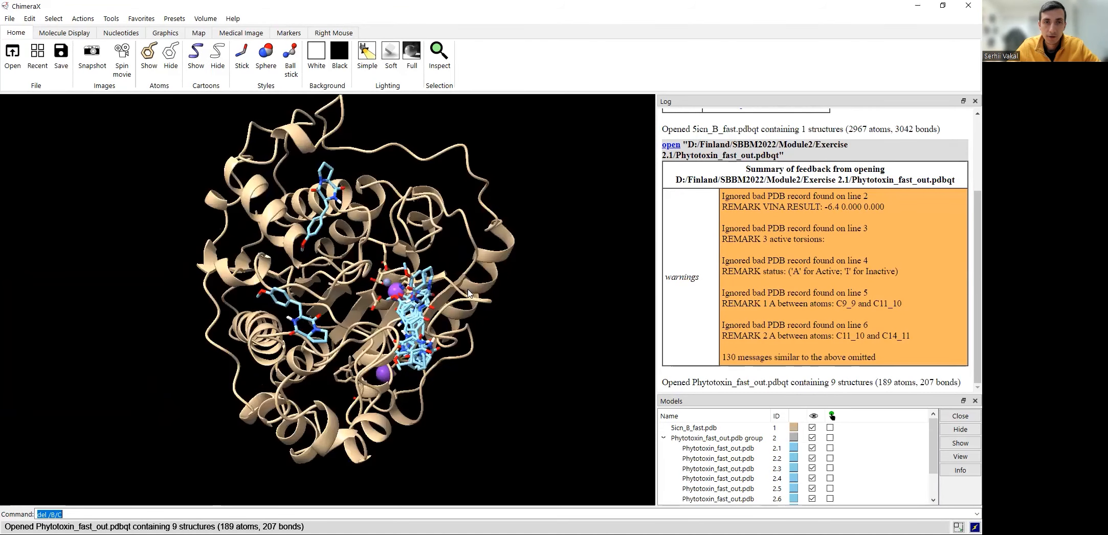
pyautogui.scroll(2, 335, 342)
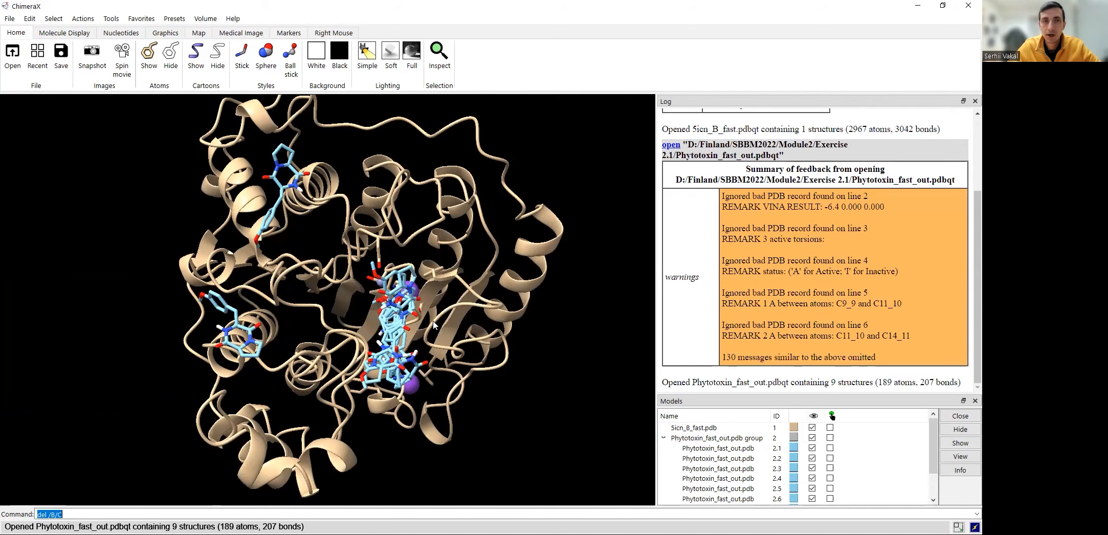
pyautogui.moveTo(261, 140); pyautogui.dragTo(316, 113)
pyautogui.moveTo(374, 347); pyautogui.dragTo(365, 86)
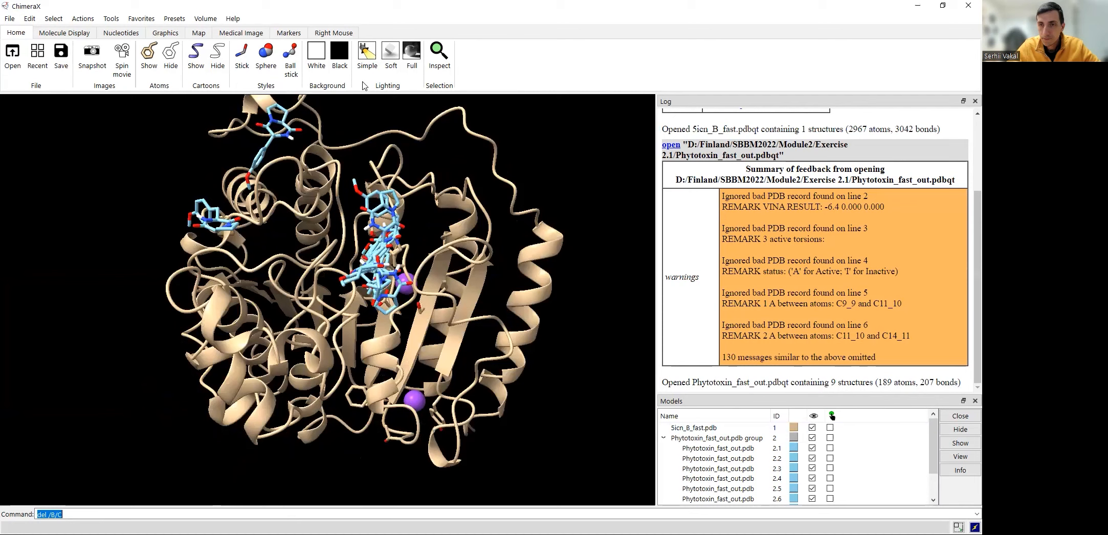
pyautogui.click(111, 19)
pyautogui.moveTo(164, 33)
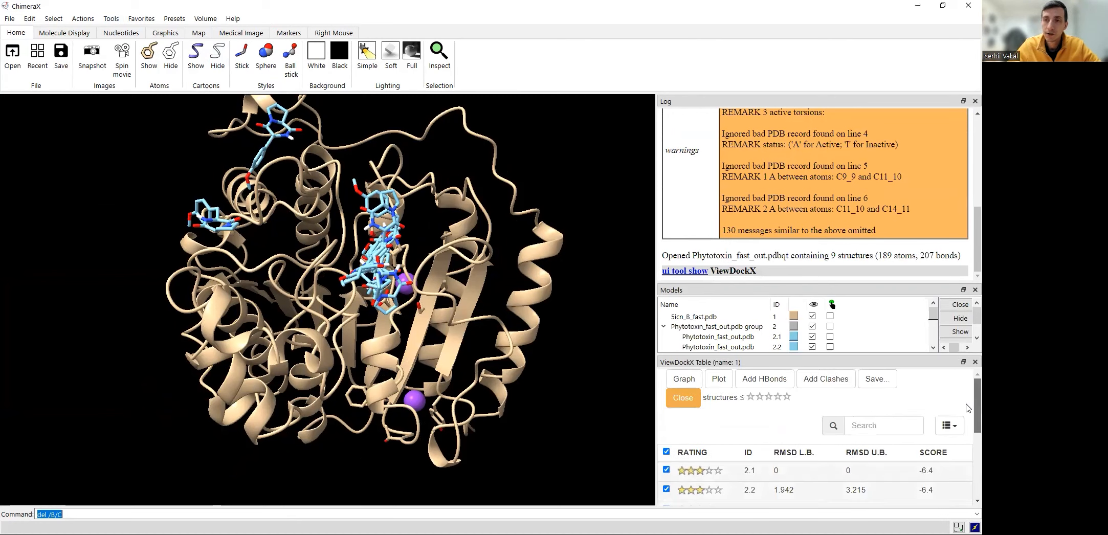
pyautogui.scroll(-5, 968, 408)
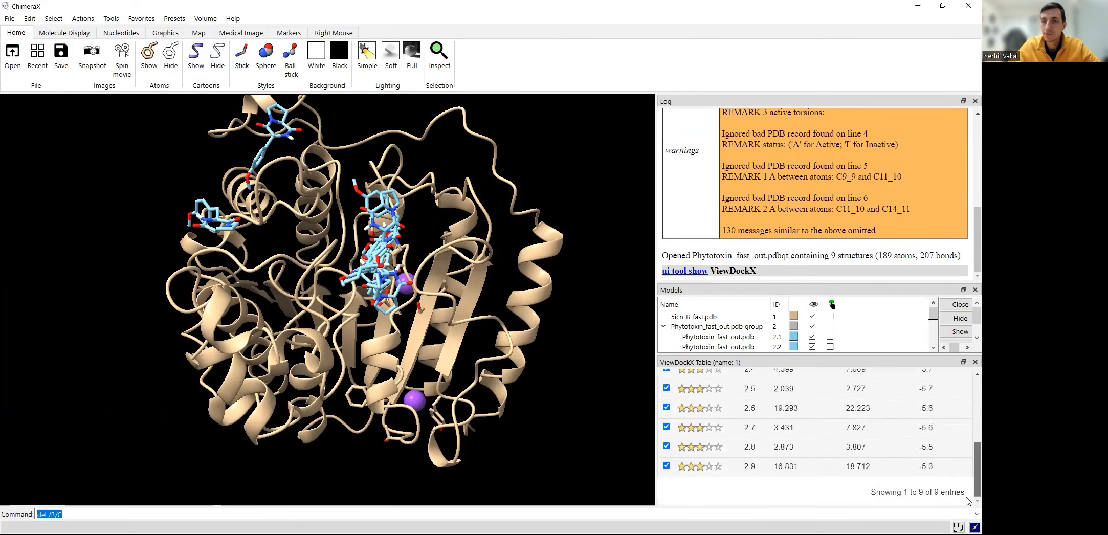
pyautogui.scroll(5, 967, 435)
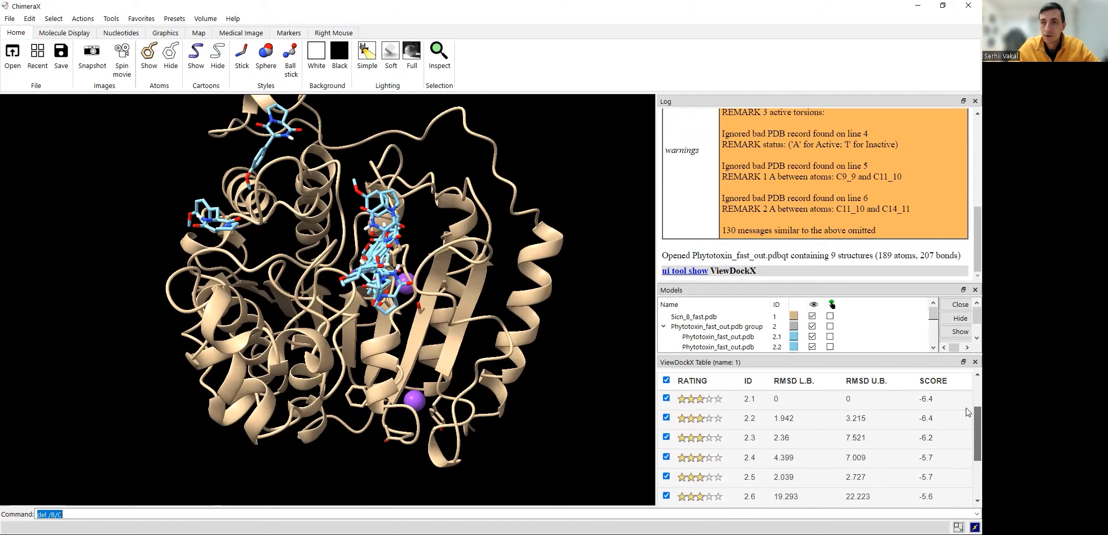
pyautogui.scroll(-1, 968, 420)
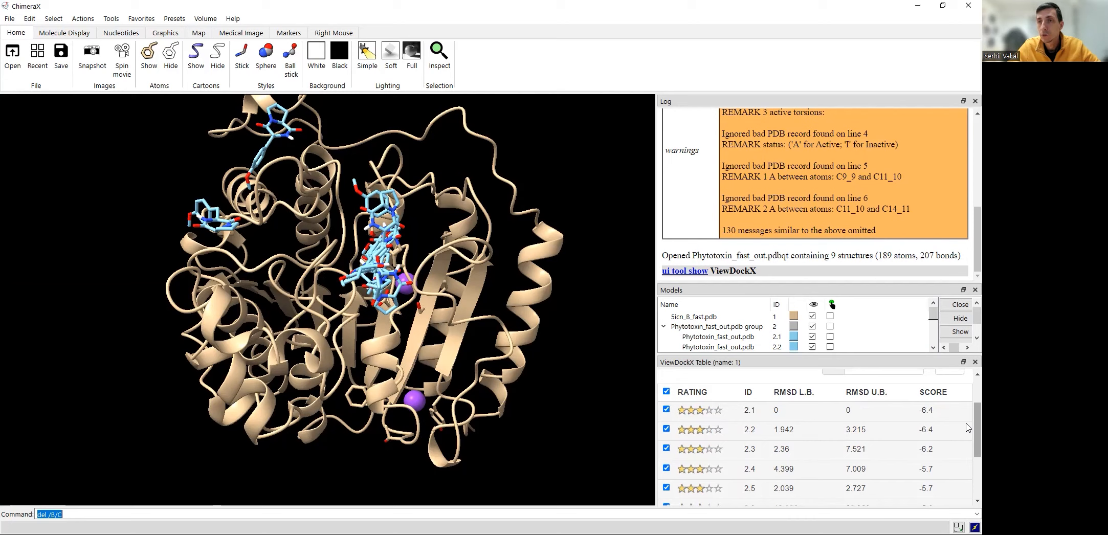
# Look through the docking results table and enlarge the model list so that all nine Phytotoxin poses can be seen
pyautogui.scroll(-3, 967, 463)
pyautogui.scroll(3, 966, 475)
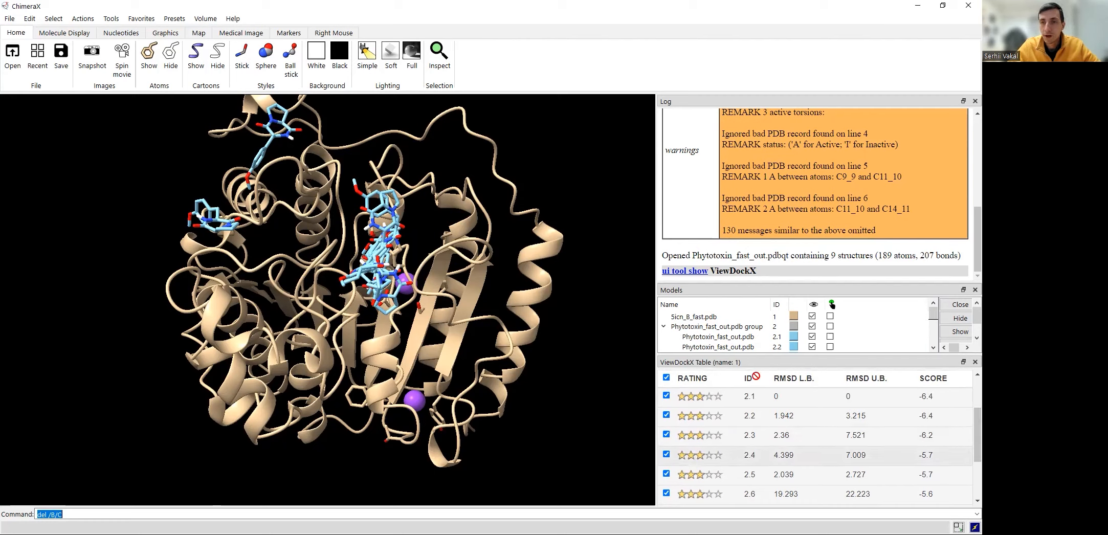
pyautogui.moveTo(819, 282); pyautogui.dragTo(824, 233)
pyautogui.scroll(-1, 932, 294)
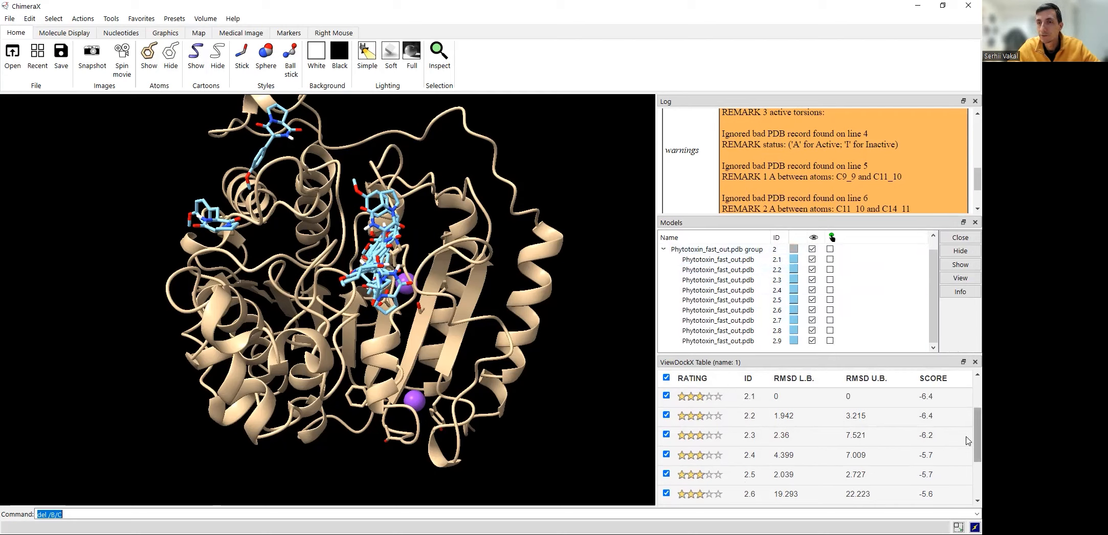
# Hide all docked poses at once, display only pose 2.1, and inspect it in the receptor
pyautogui.scroll(3, 965, 441)
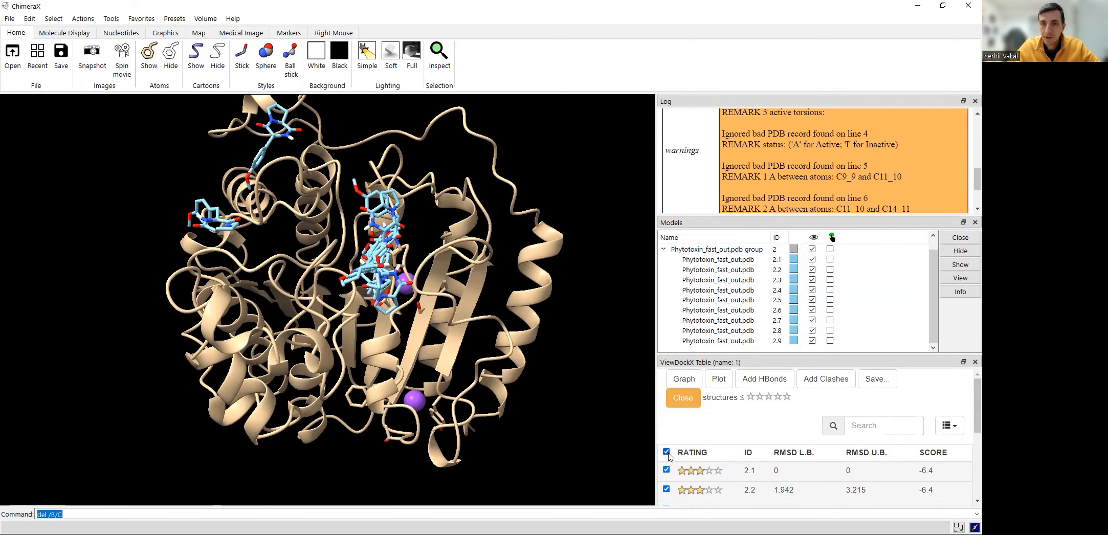
pyautogui.click(667, 452)
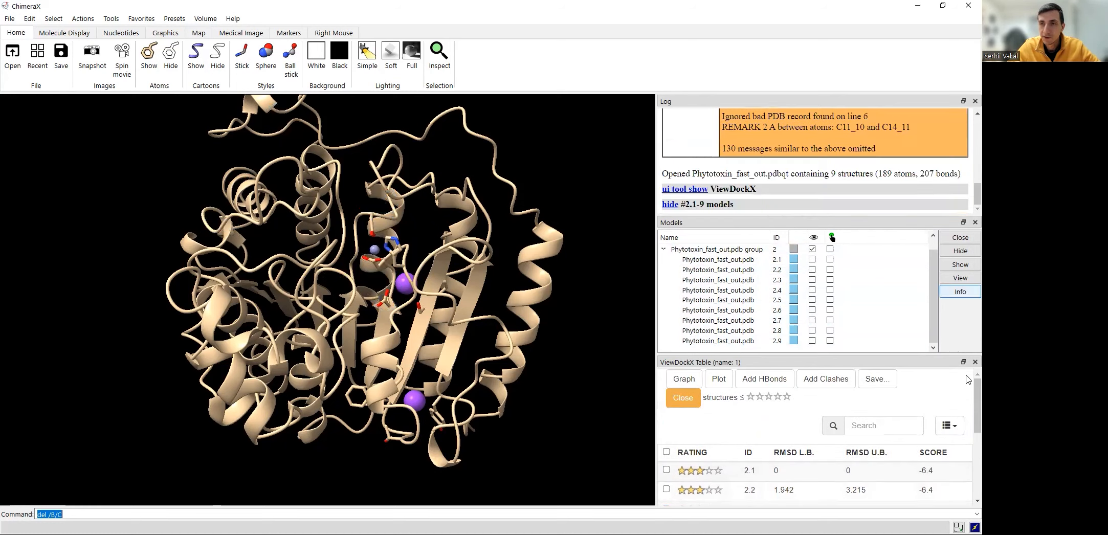
pyautogui.scroll(-3, 967, 417)
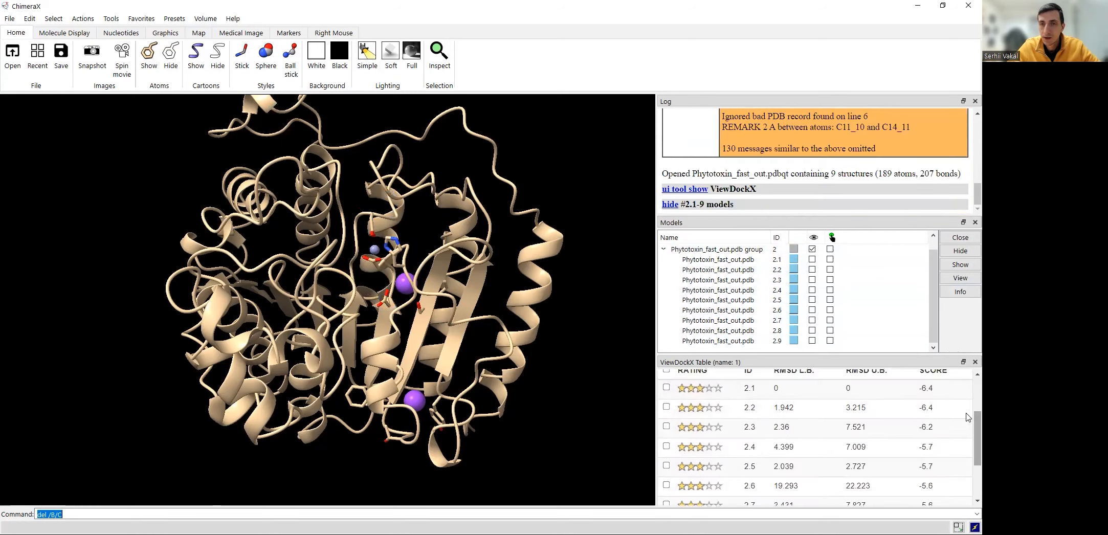
pyautogui.click(666, 388)
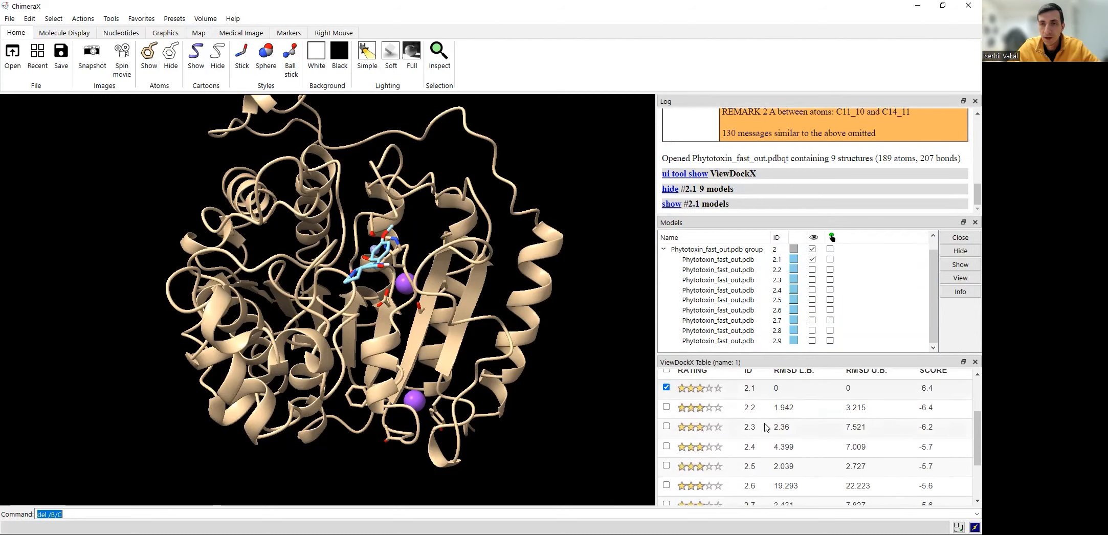
pyautogui.scroll(2, 397, 276)
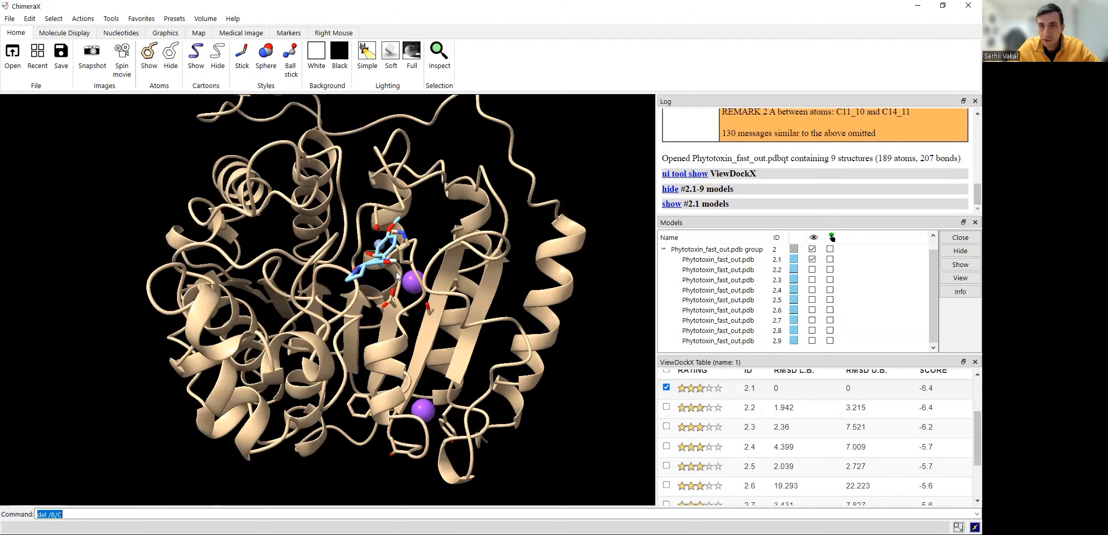
# Display pose 2.2 together with pose 2.1 and compare the two ligand orientations up close
pyautogui.click(666, 408)
pyautogui.moveTo(468, 314); pyautogui.dragTo(404, 269)
pyautogui.scroll(5, 397, 329)
pyautogui.scroll(3, 839, 409)
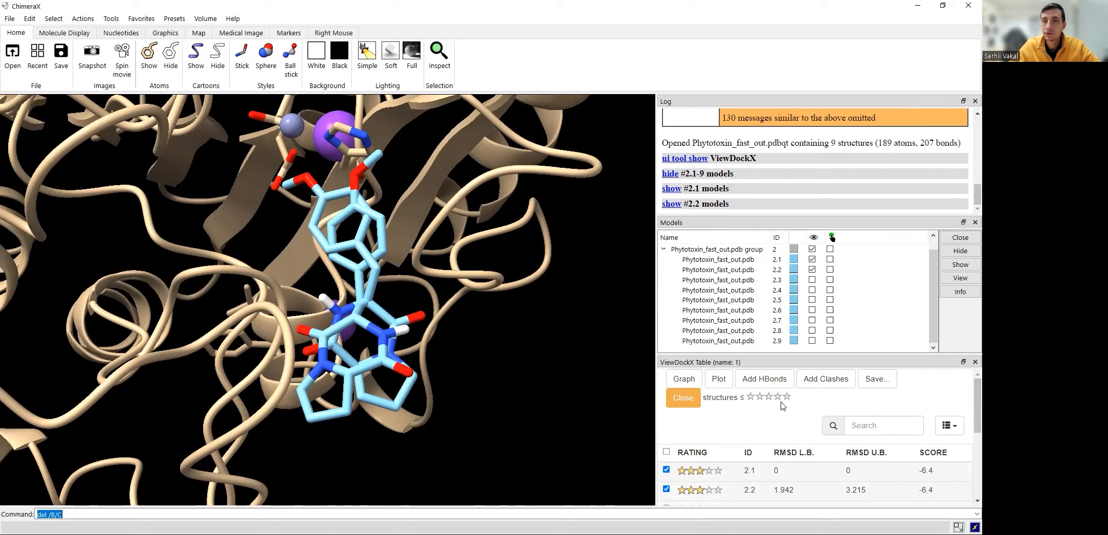
# Add hydrogen bonds between the docked poses and the receptor, and review the HBonds values for each pose
pyautogui.click(763, 379)
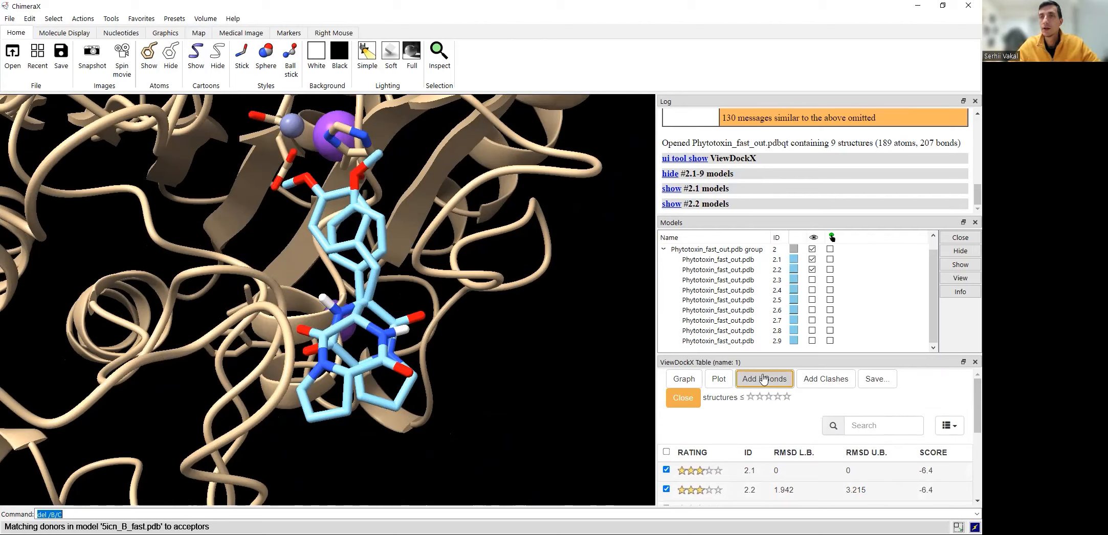
pyautogui.scroll(-1, 947, 392)
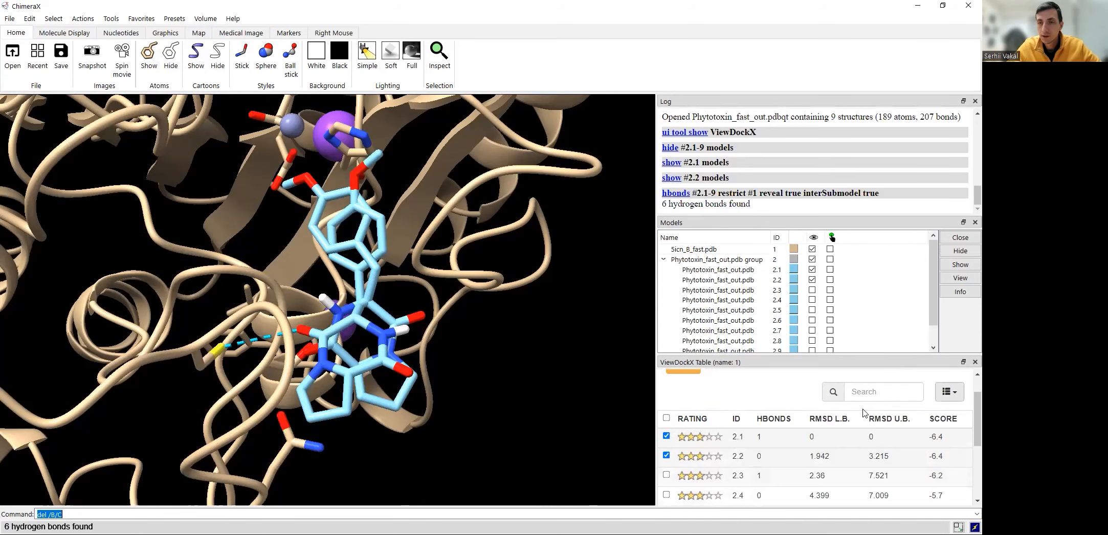
pyautogui.scroll(-4, 778, 428)
pyautogui.scroll(5, 777, 435)
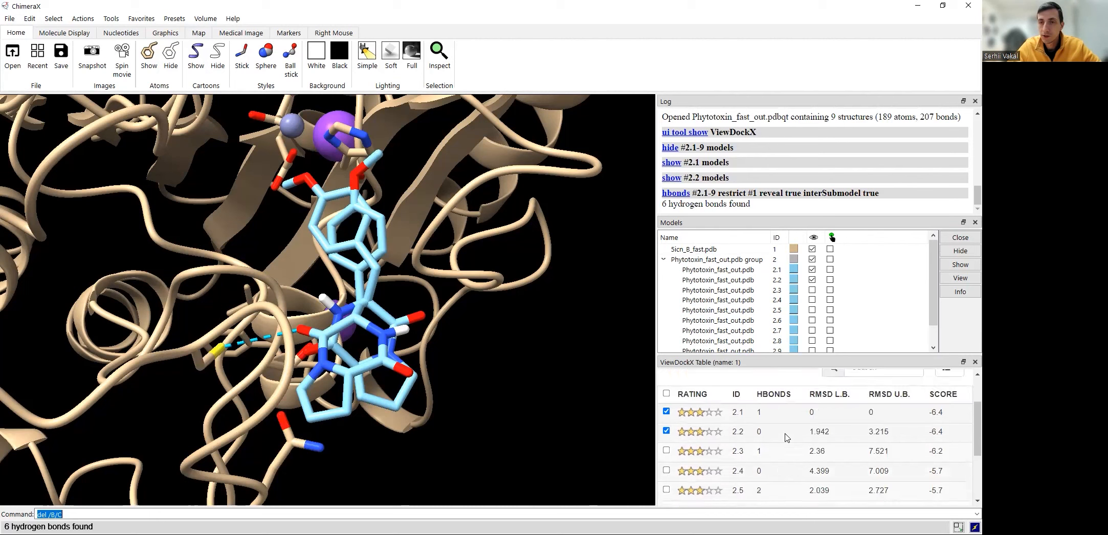
pyautogui.scroll(-1, 767, 444)
pyautogui.scroll(-4, 767, 444)
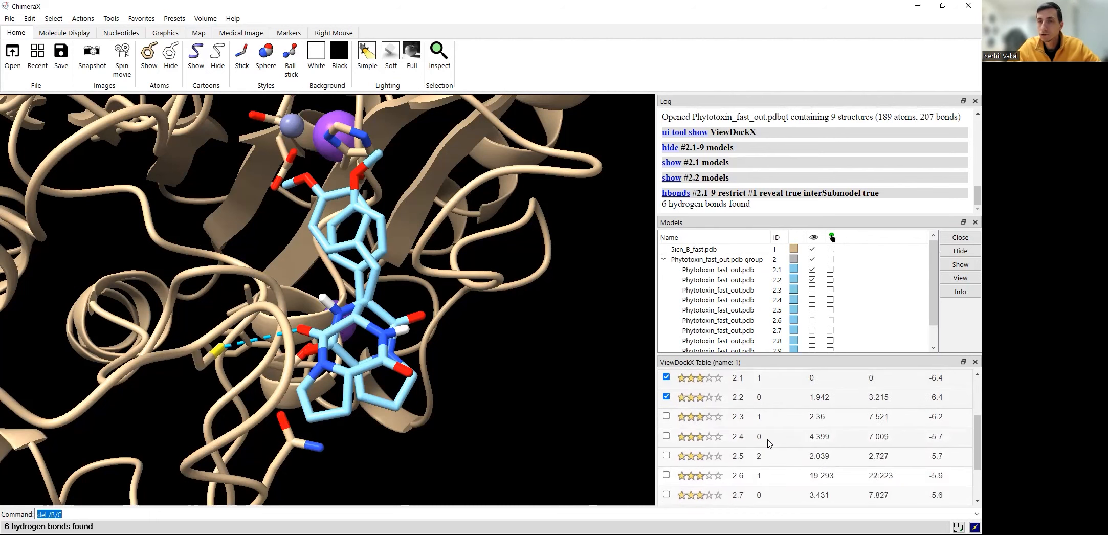
pyautogui.scroll(4, 778, 462)
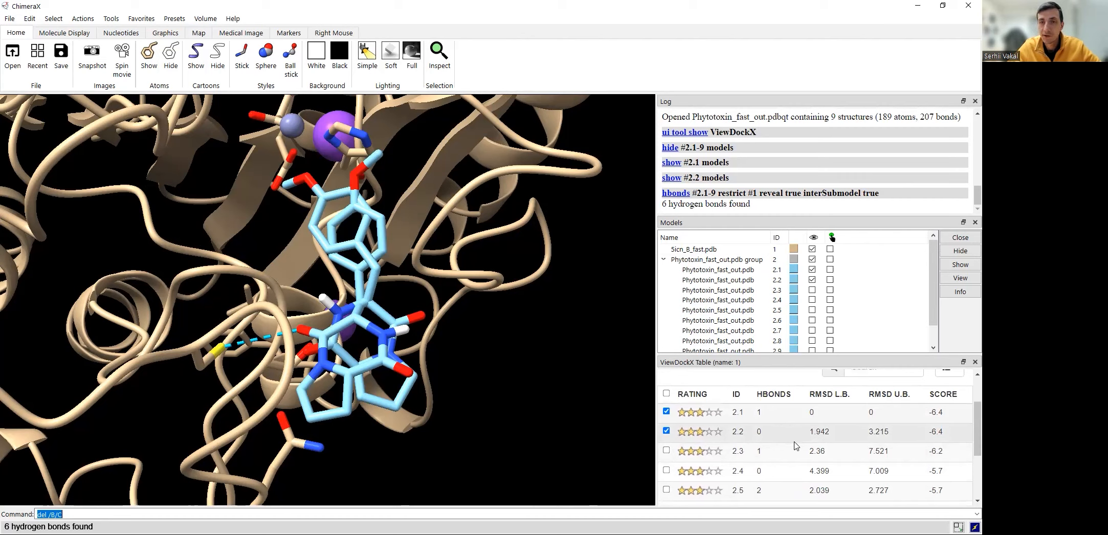
pyautogui.scroll(2, 781, 452)
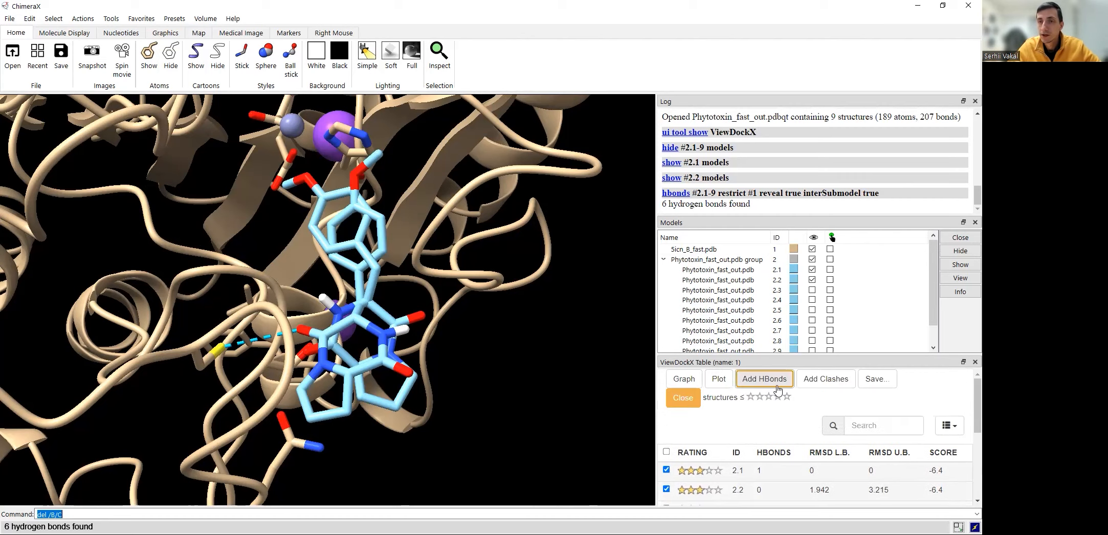
# Add clashes between the poses and the receptor to the results table and review the Clashes values
pyautogui.click(799, 380)
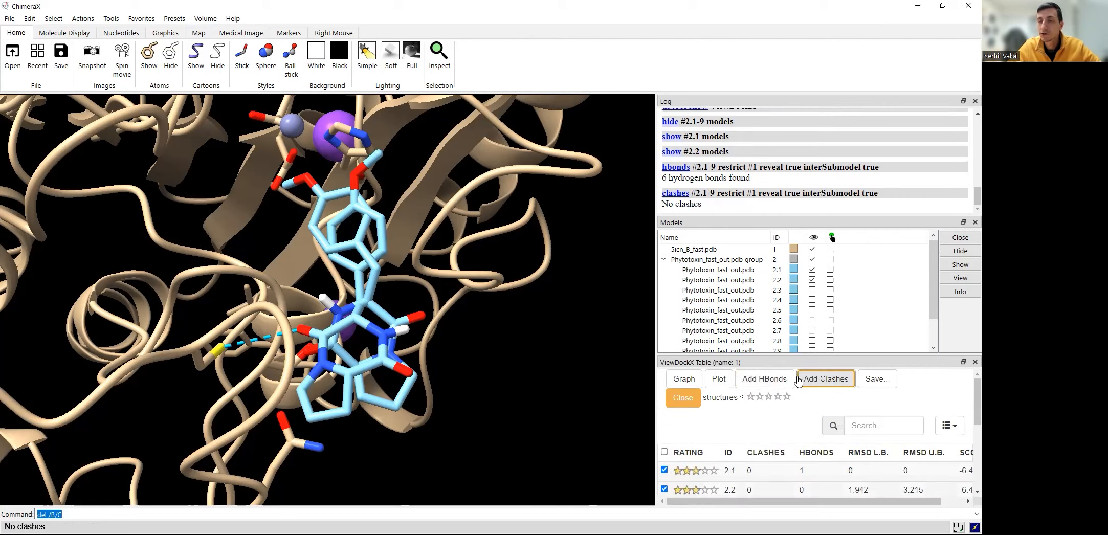
pyautogui.scroll(-4, 767, 414)
pyautogui.scroll(5, 762, 425)
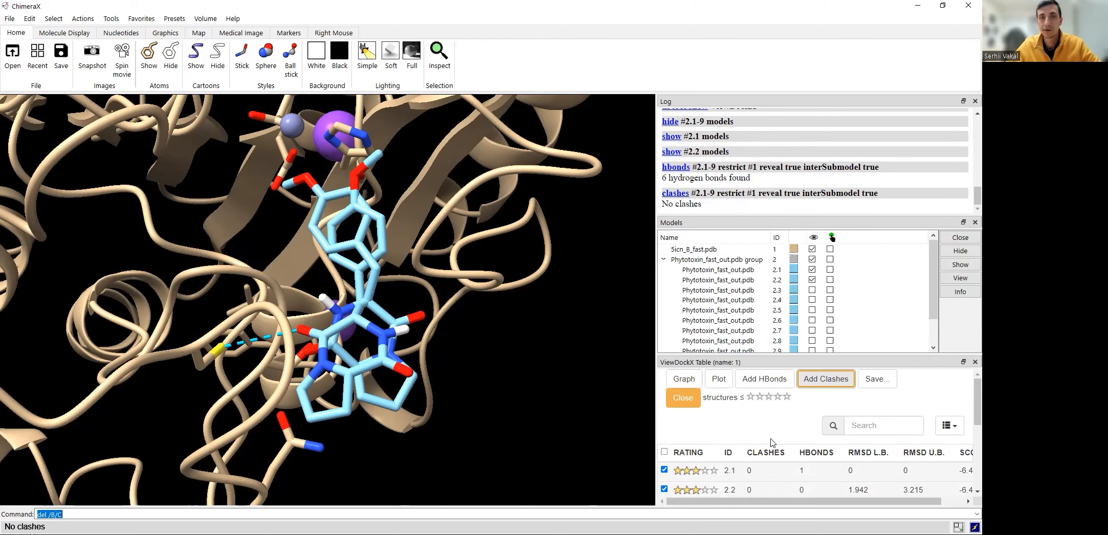
# Hide pose 2.2 so only pose 2.1 is displayed, and rotate the structure to inspect its hydrogen bond
pyautogui.scroll(-1, 777, 440)
pyautogui.click(664, 436)
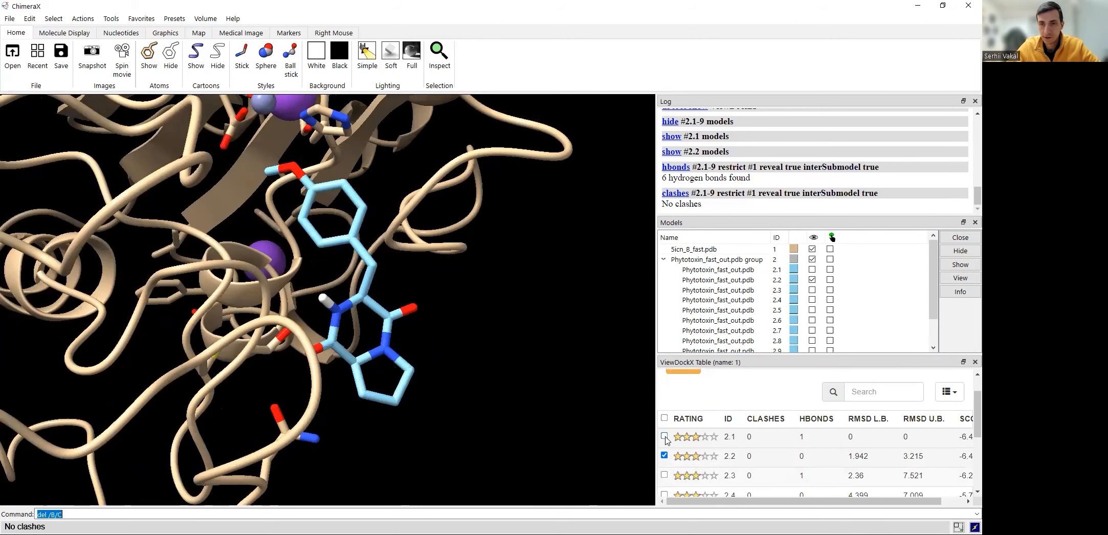
pyautogui.click(664, 436)
pyautogui.click(761, 441)
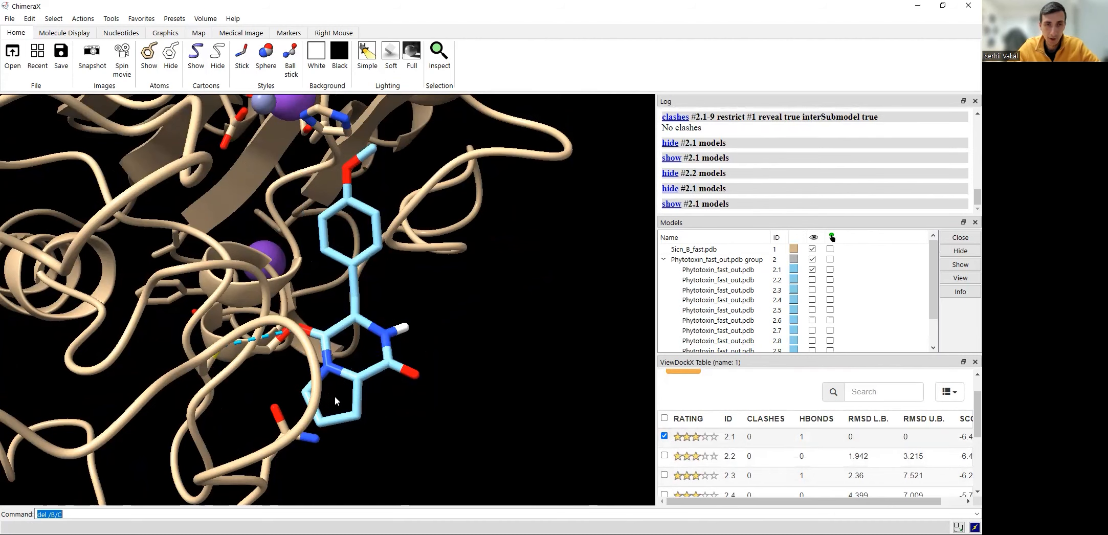
pyautogui.moveTo(334, 395); pyautogui.dragTo(384, 417)
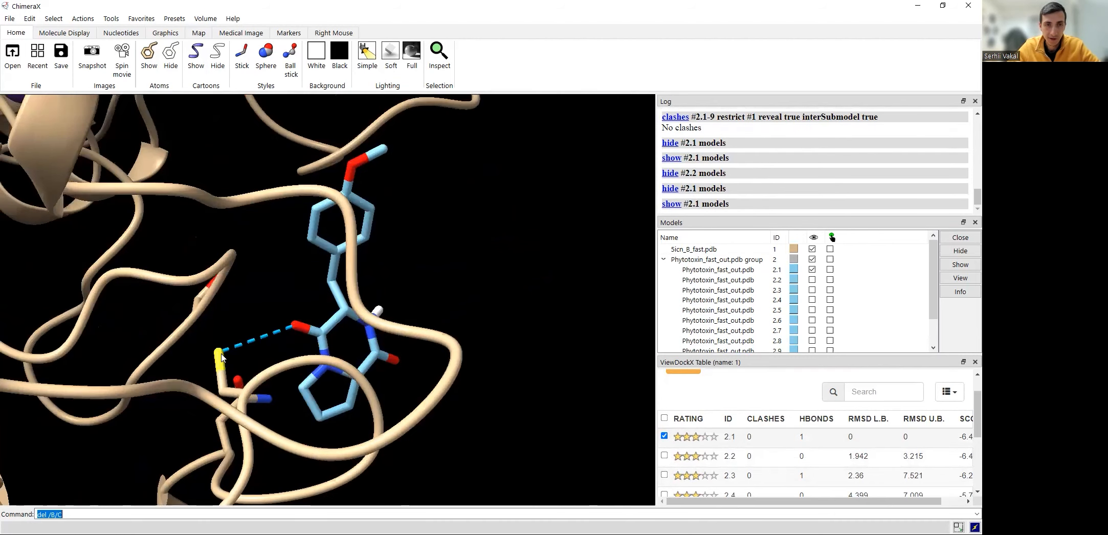
pyautogui.moveTo(398, 403); pyautogui.dragTo(324, 398)
# Select the whole pose 2.1 model, focus the view on it, and rotate it to show its hydrogen bond clearly
pyautogui.click(717, 268)
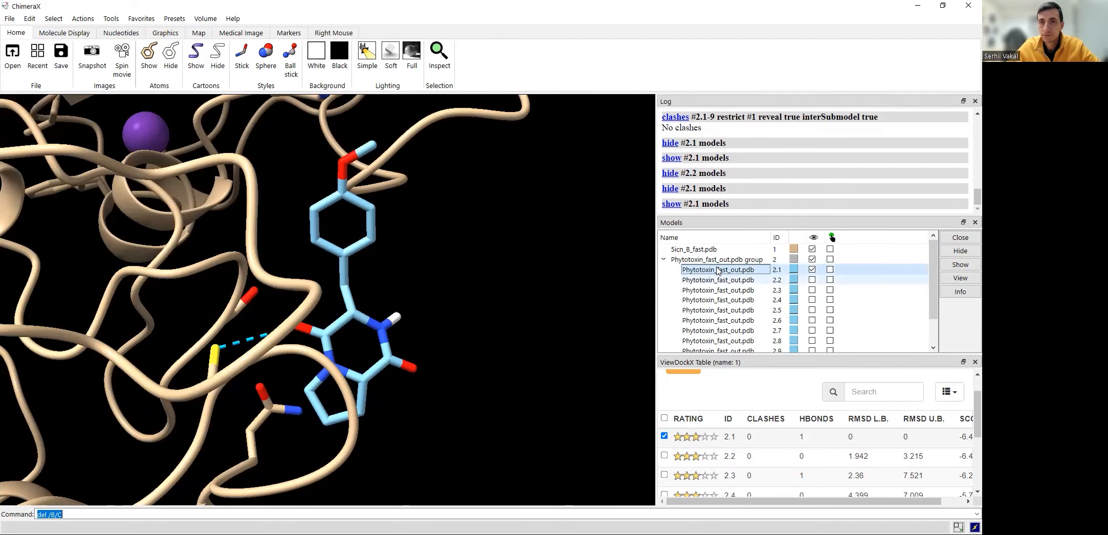
pyautogui.click(830, 270)
pyautogui.moveTo(333, 384); pyautogui.dragTo(306, 358)
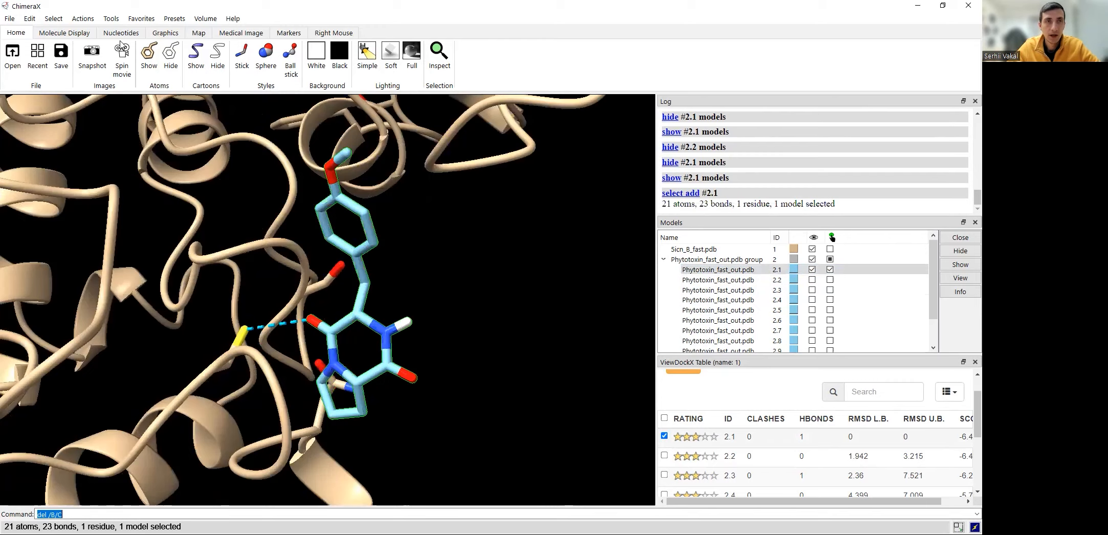
pyautogui.click(82, 20)
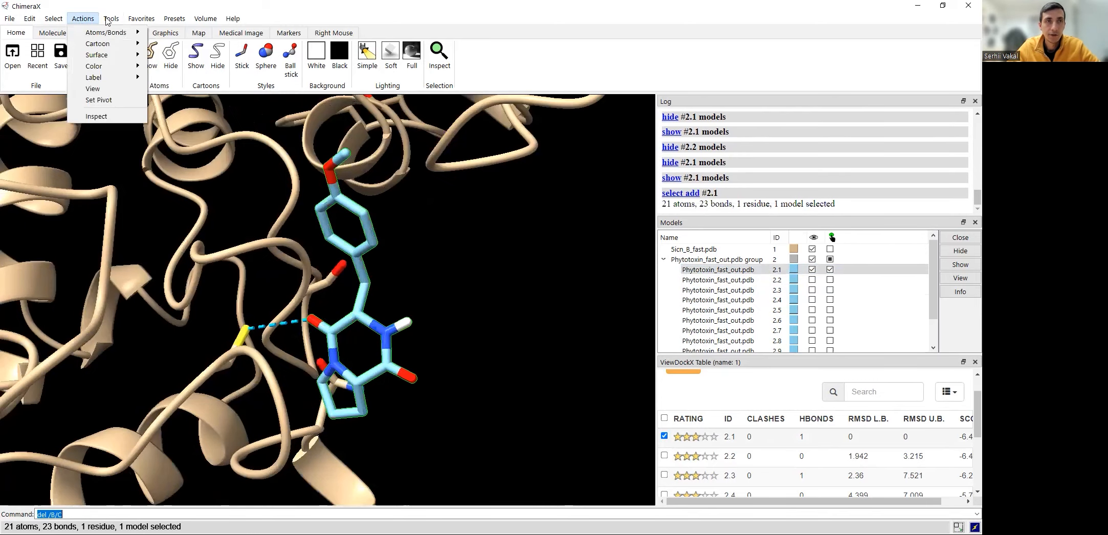
pyautogui.click(164, 33)
pyautogui.click(218, 59)
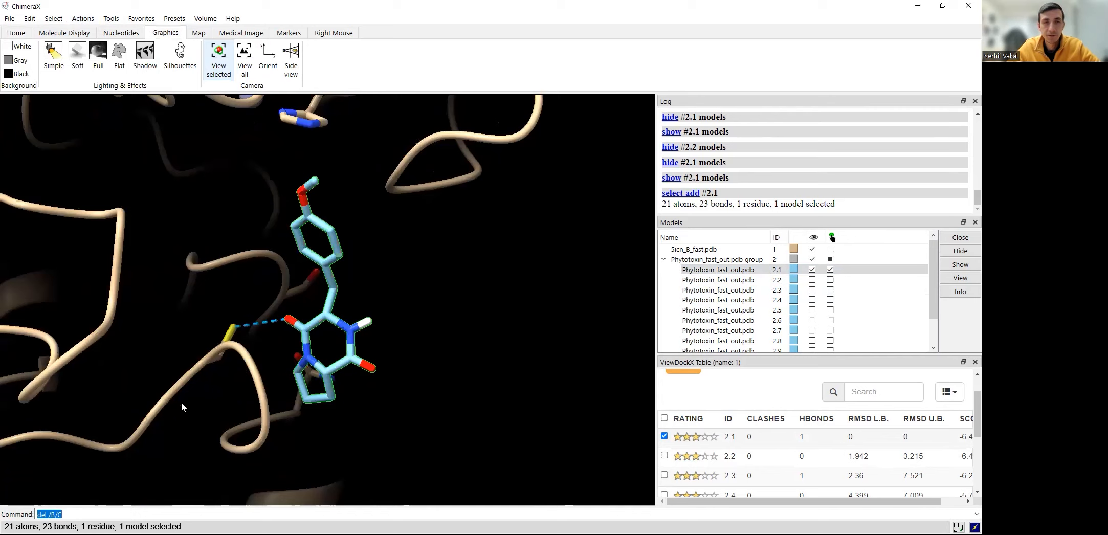
pyautogui.moveTo(140, 395); pyautogui.dragTo(317, 324)
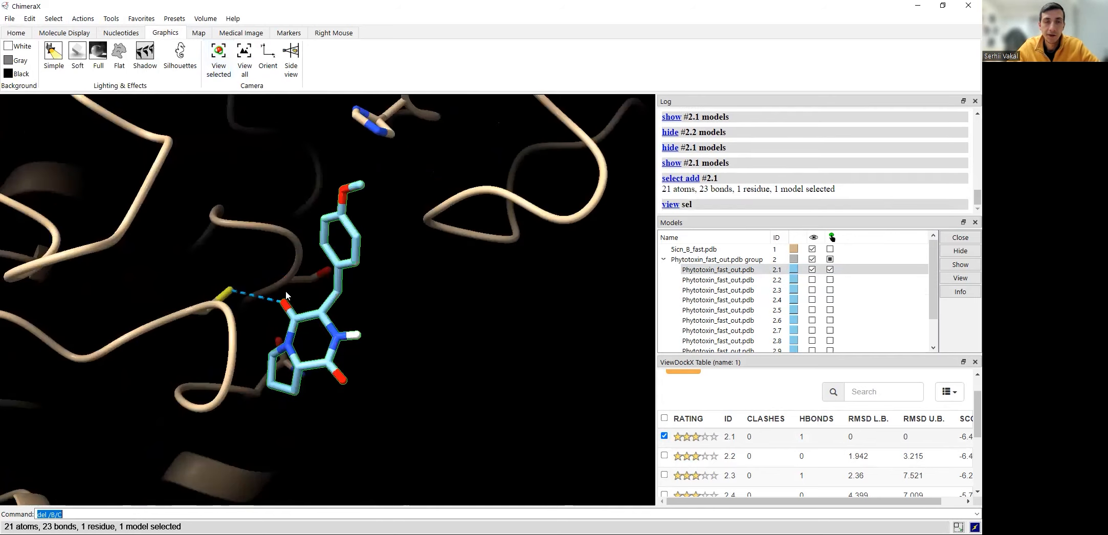
pyautogui.moveTo(285, 291); pyautogui.dragTo(282, 280)
# Give the scene a white background, silhouettes and full lighting, and check how pose 2.1 looks
pyautogui.click(21, 46)
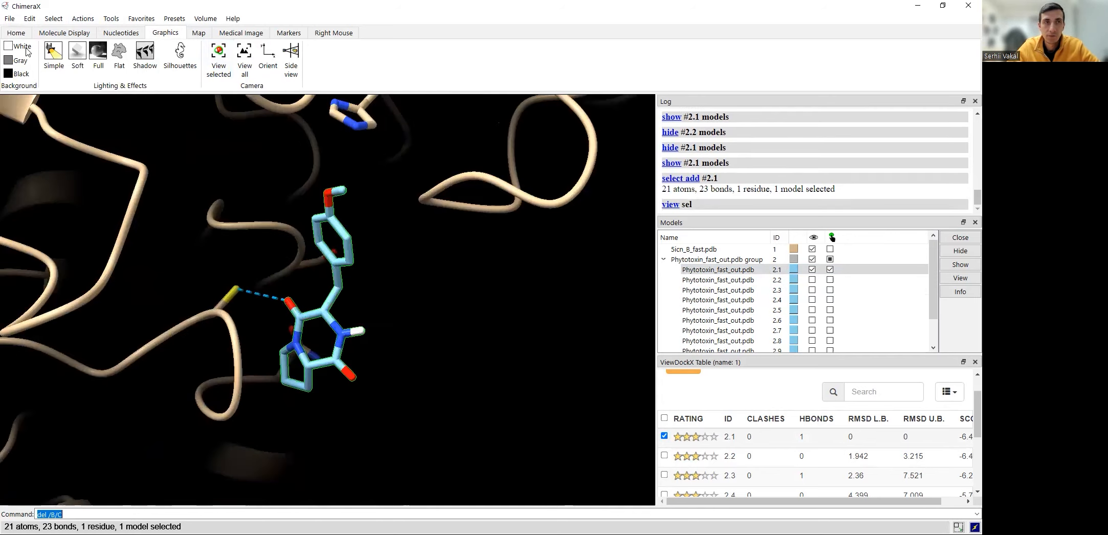
pyautogui.click(193, 67)
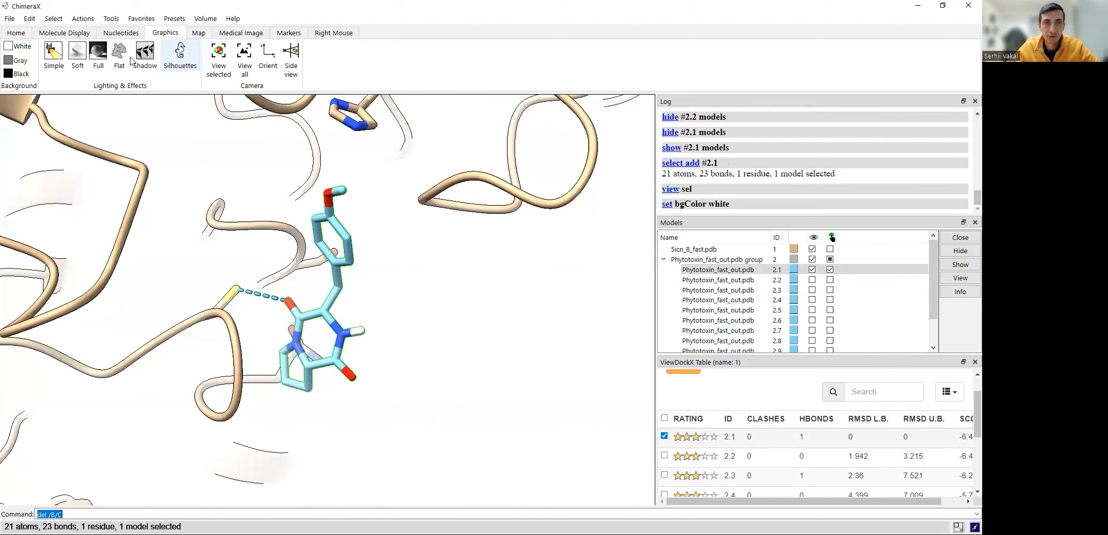
pyautogui.click(98, 51)
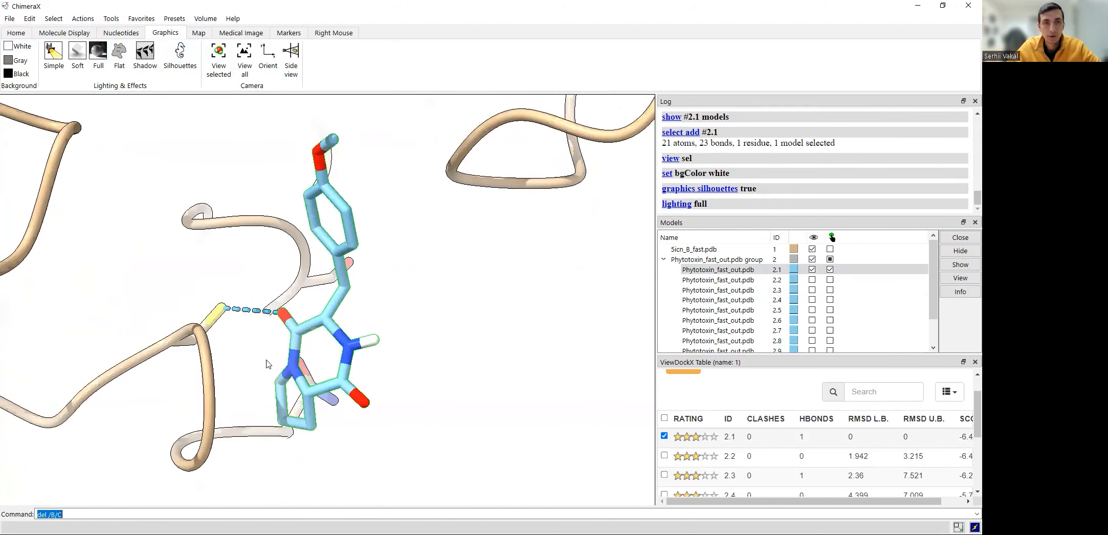
pyautogui.moveTo(242, 347); pyautogui.dragTo(230, 341)
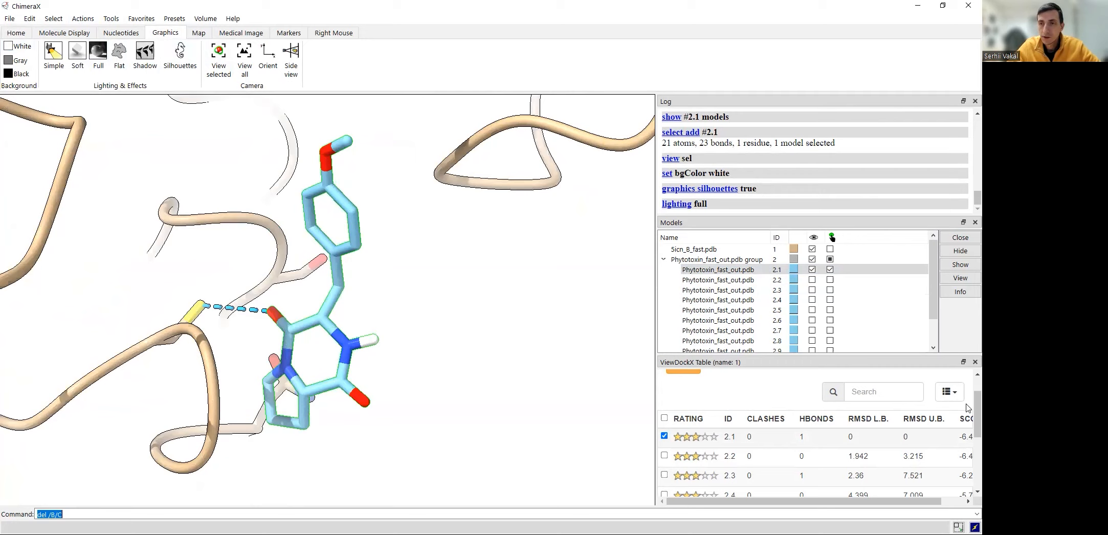
pyautogui.scroll(1, 880, 379)
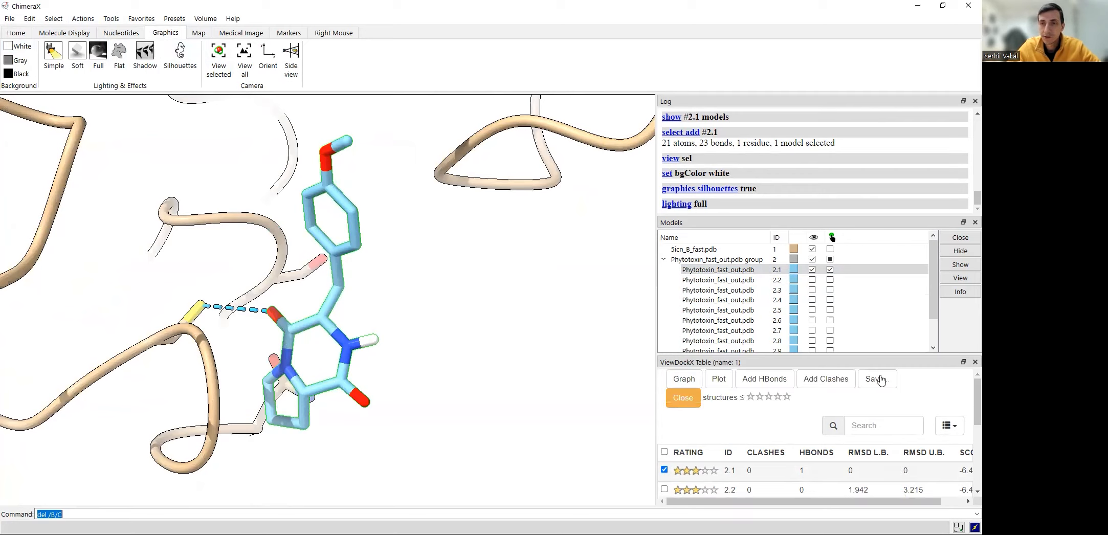
pyautogui.click(885, 378)
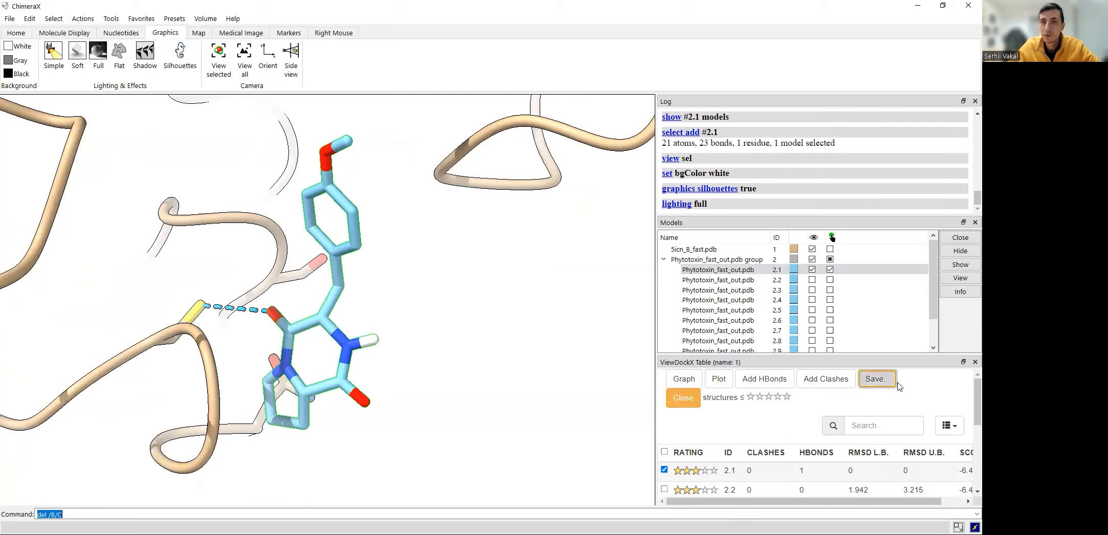
pyautogui.click(592, 365)
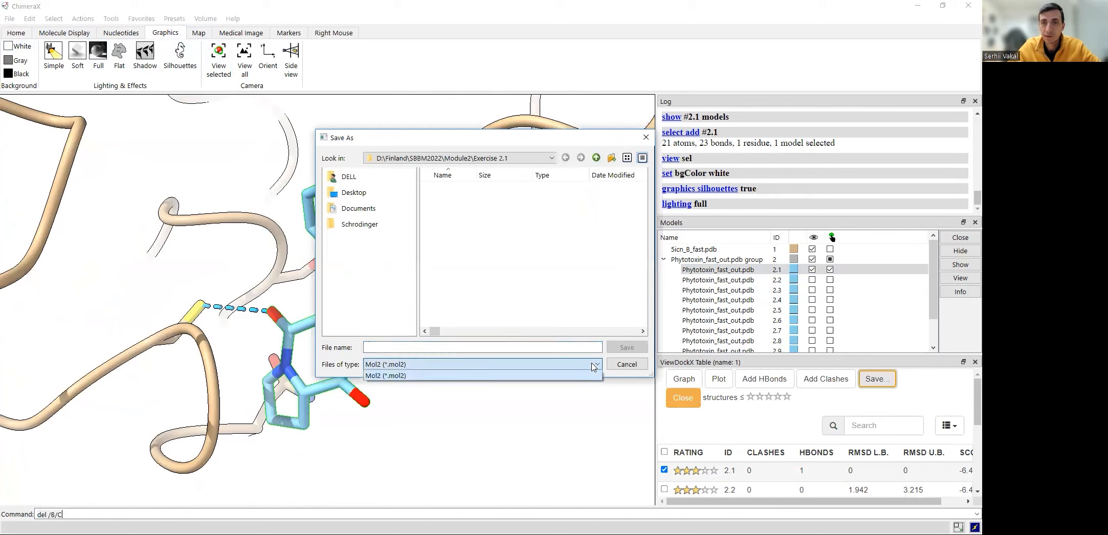
pyautogui.click(652, 139)
pyautogui.press('Escape')
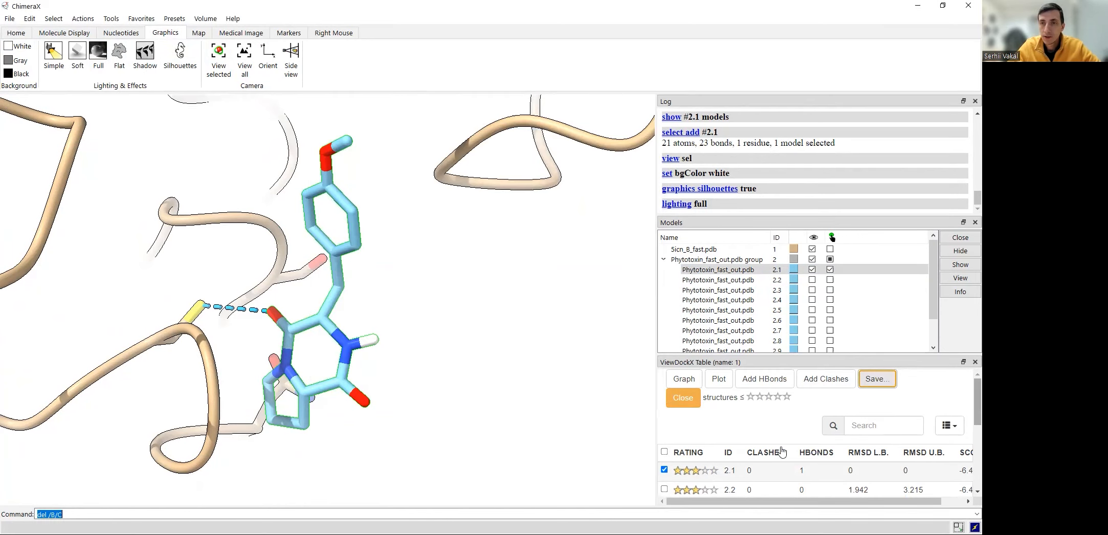
# Plot the docking results with HBonds on the X-axis and Score on the Y-axis, and inspect the individual pose points
pyautogui.click(718, 380)
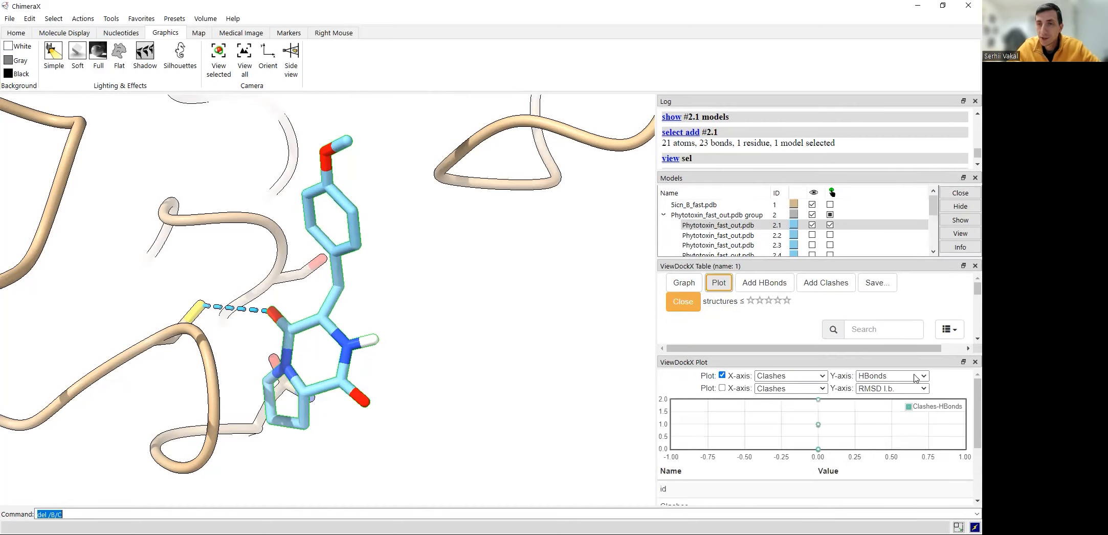
pyautogui.click(921, 379)
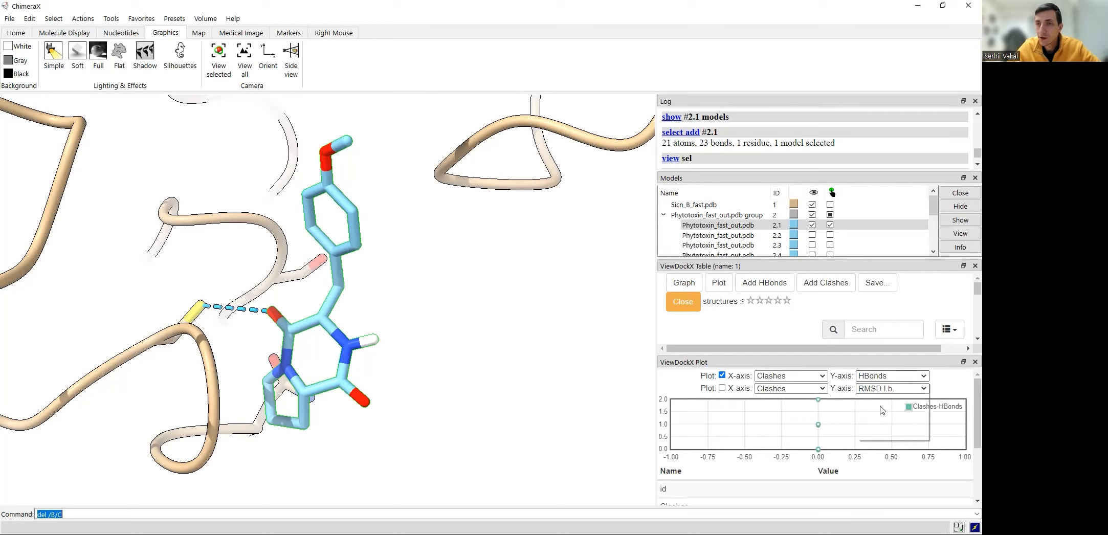
pyautogui.click(824, 380)
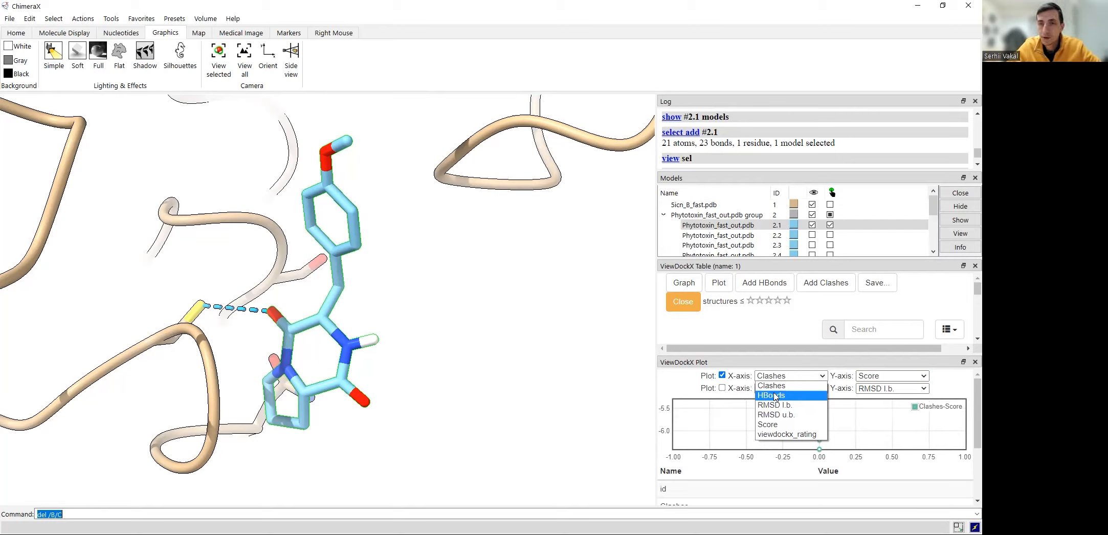
pyautogui.click(776, 396)
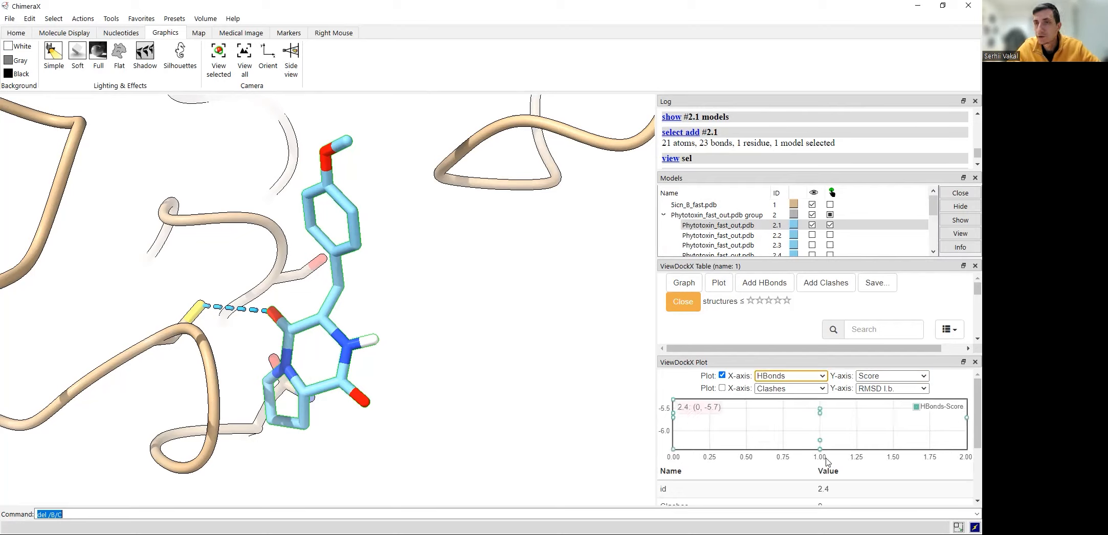
pyautogui.moveTo(827, 452)
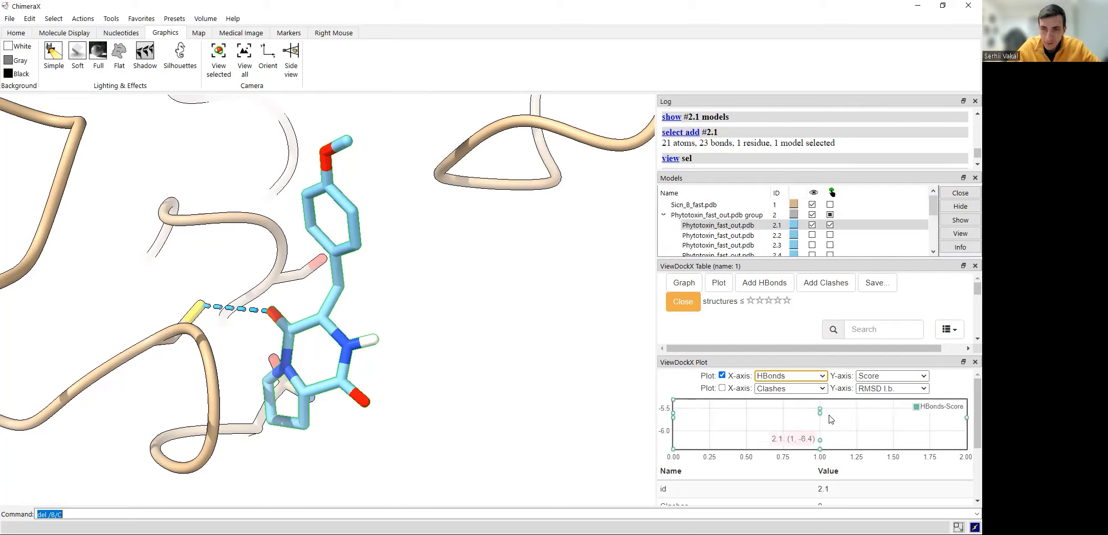
pyautogui.moveTo(824, 410)
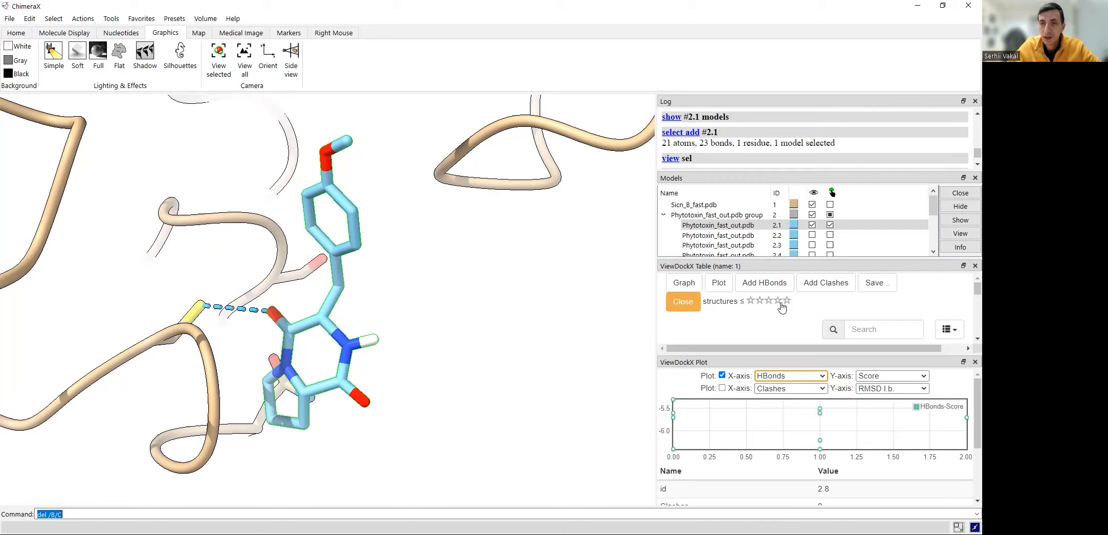
# Open another plot of the docking results, and close both ViewDockX plots
pyautogui.click(718, 285)
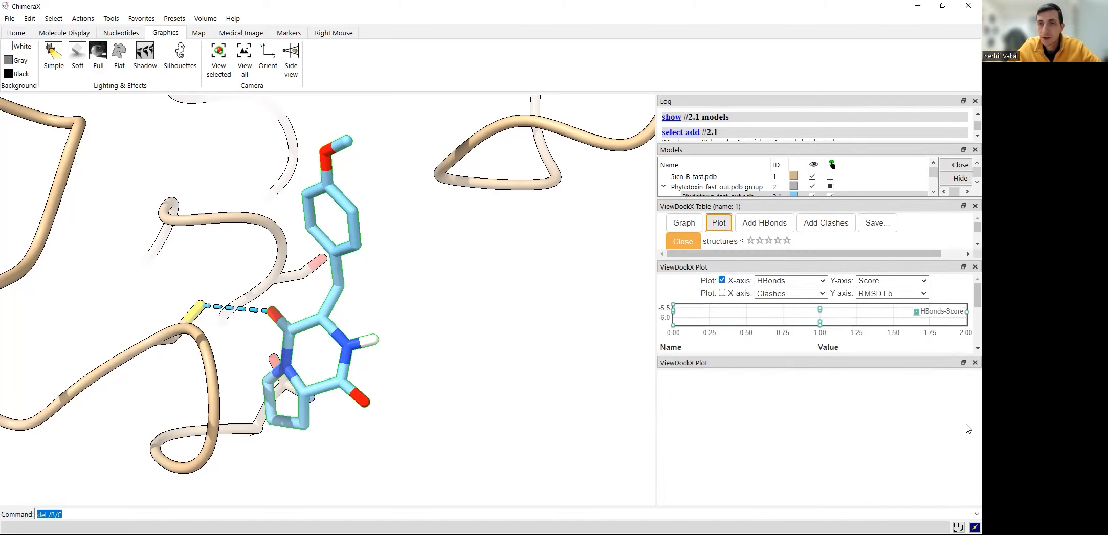
pyautogui.click(975, 362)
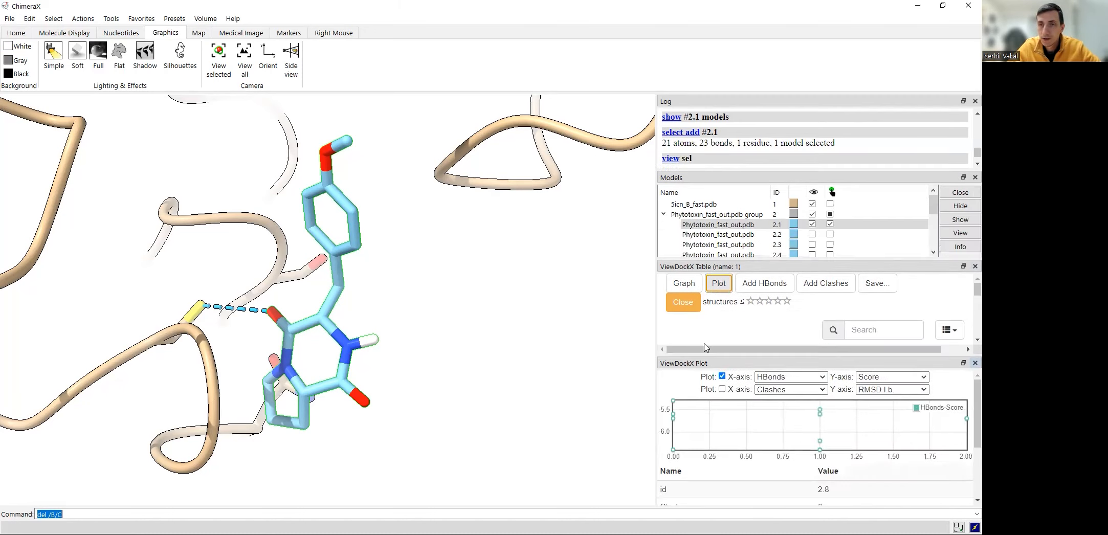
pyautogui.click(975, 363)
# Graph the docking results as line curves, adding HBonds and Score alongside Clashes, and review the combined chart
pyautogui.click(681, 383)
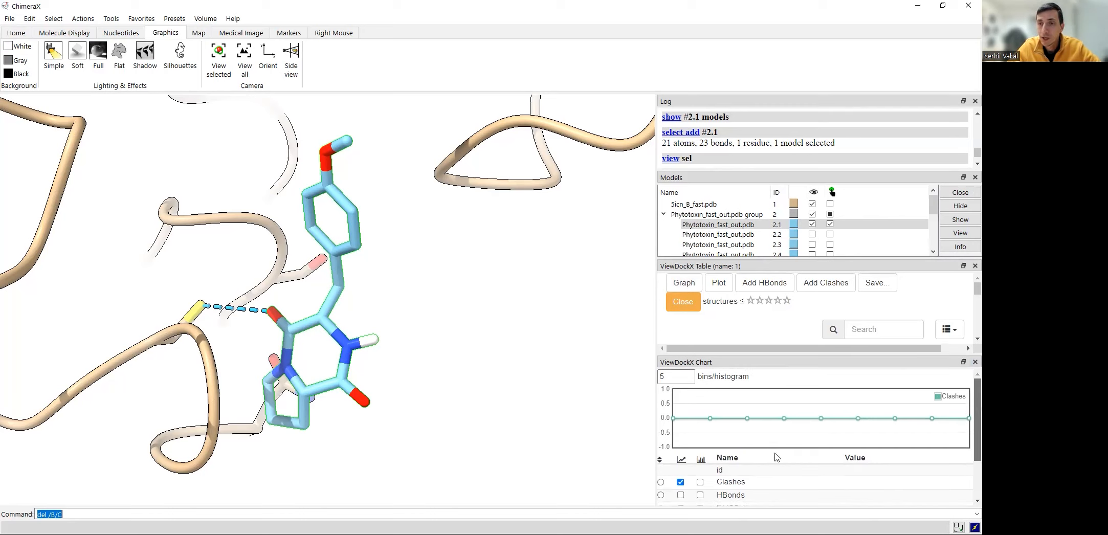
pyautogui.scroll(-1, 745, 445)
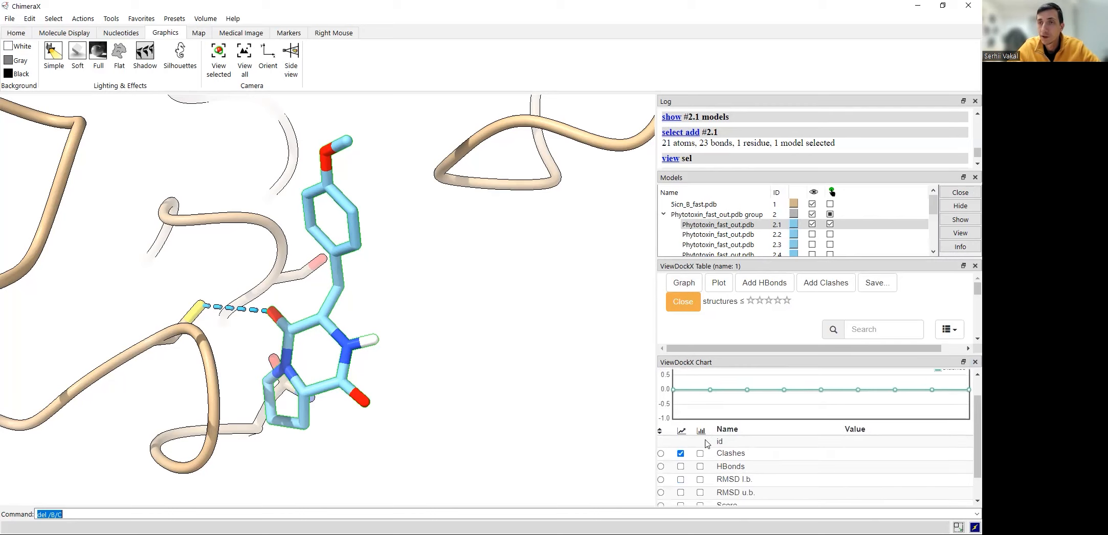
pyautogui.click(680, 466)
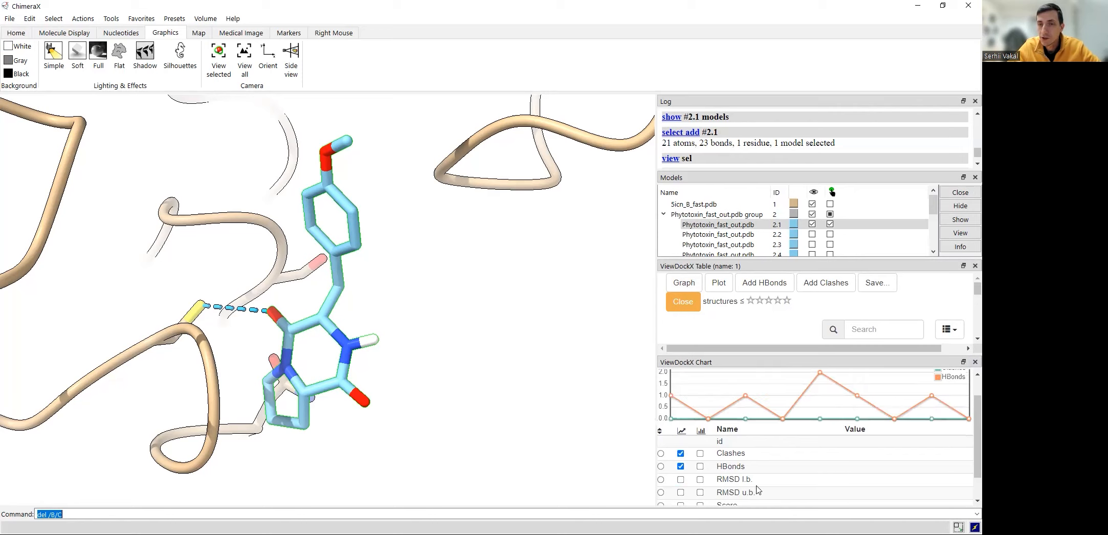
pyautogui.scroll(-1, 680, 475)
pyautogui.click(680, 475)
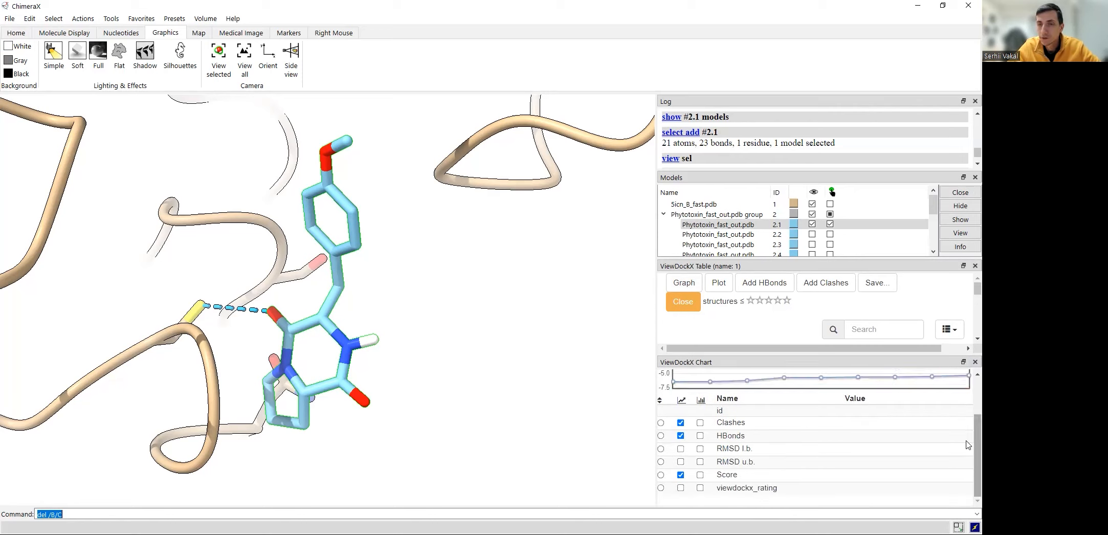
pyautogui.scroll(1, 967, 386)
pyautogui.scroll(1, 967, 386)
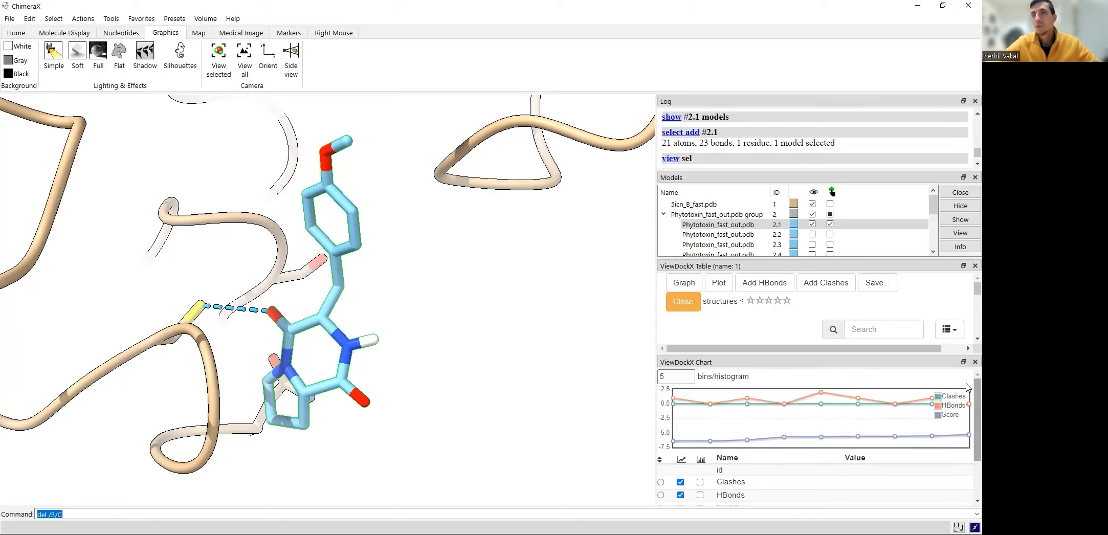